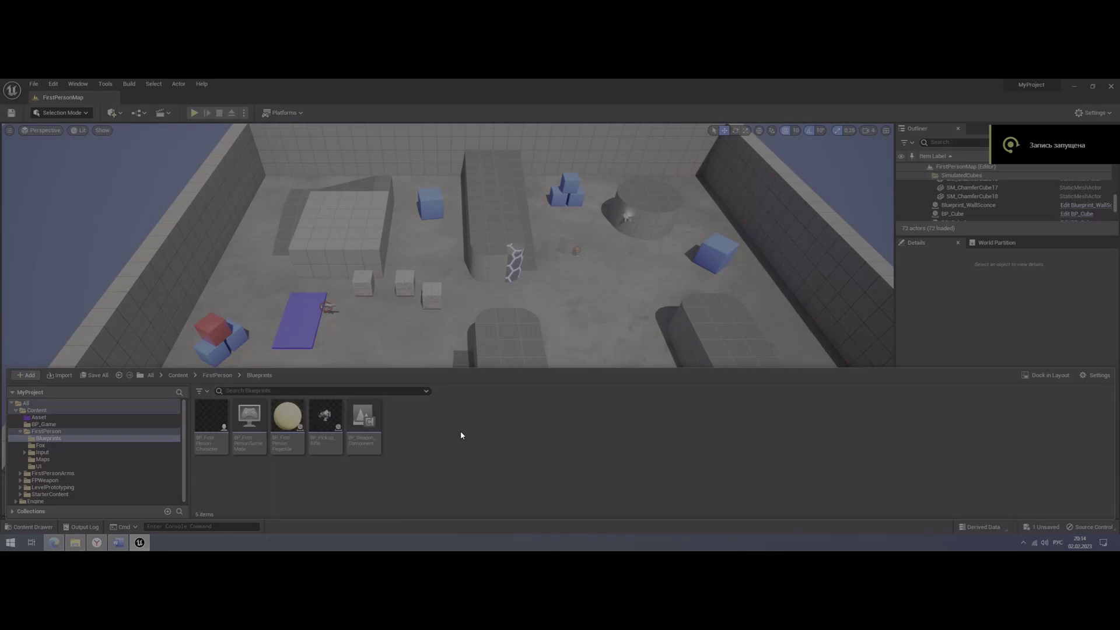
Create an Actor-based Blueprint class named BP_Ammunition in FirstPerson/Blueprints
{"action": "right_click", "coordinate": [436, 430]}
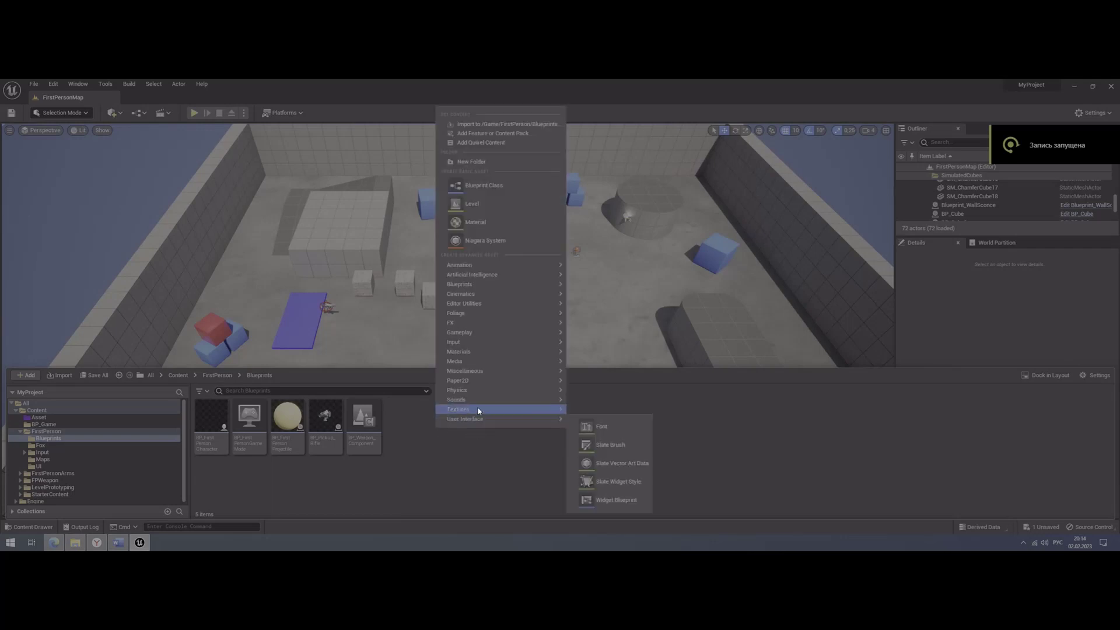
{"action": "mouse_move", "coordinate": [468, 291]}
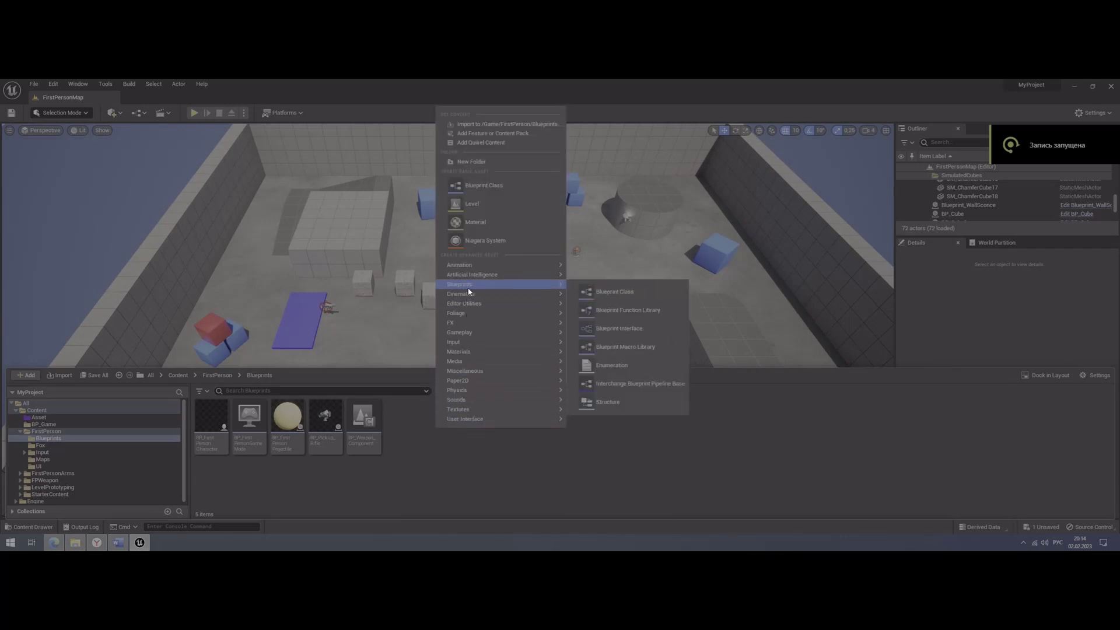
{"action": "left_click", "coordinate": [626, 292]}
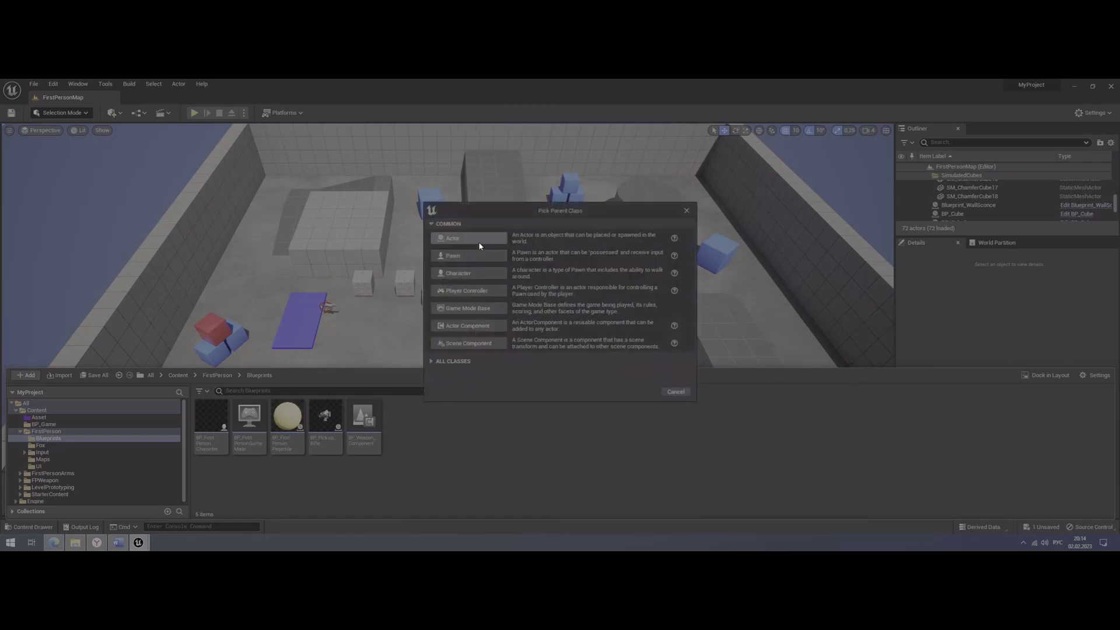
{"action": "left_click", "coordinate": [478, 242]}
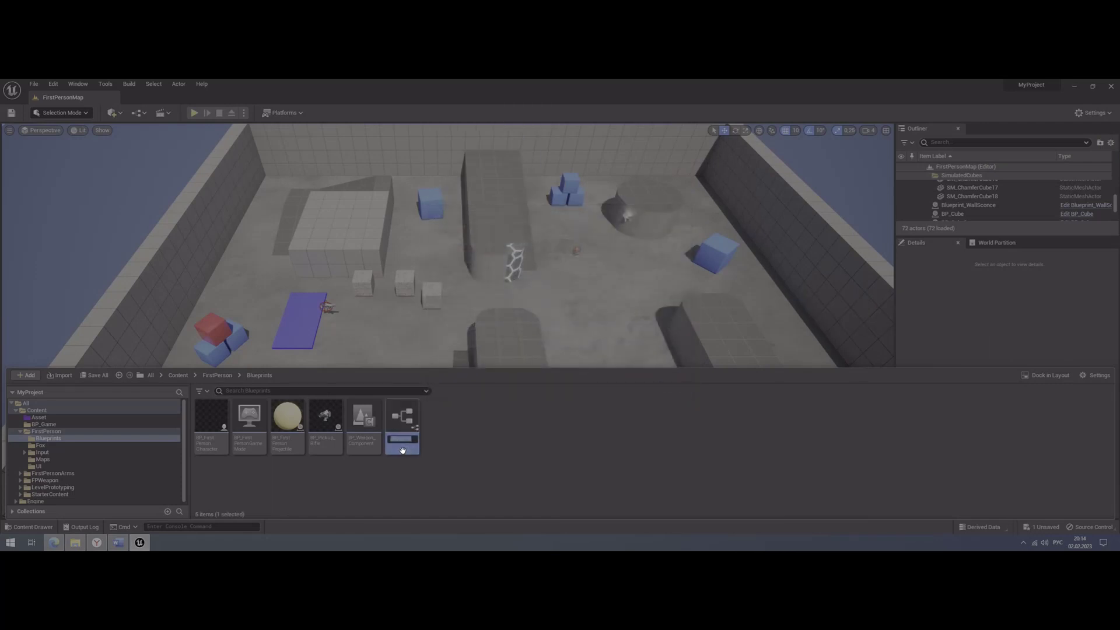
{"action": "type", "text": "munition"}
{"action": "key", "text": "Return"}
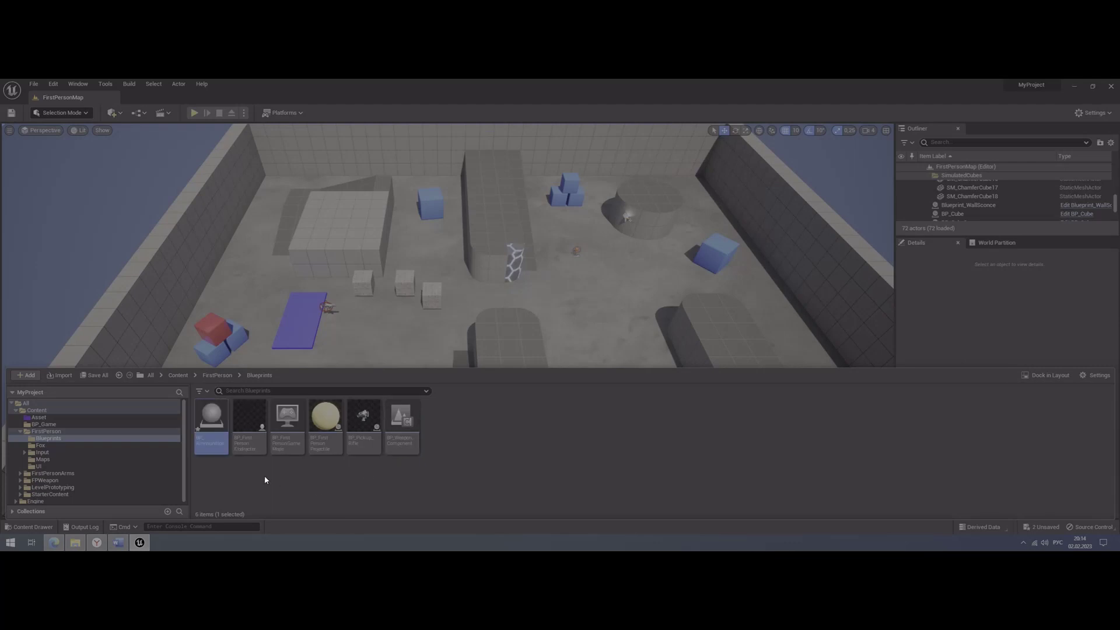
Open BP_Ammunition, dock its editor beside FirstPersonMap, and save the asset
{"action": "double_click", "coordinate": [216, 422]}
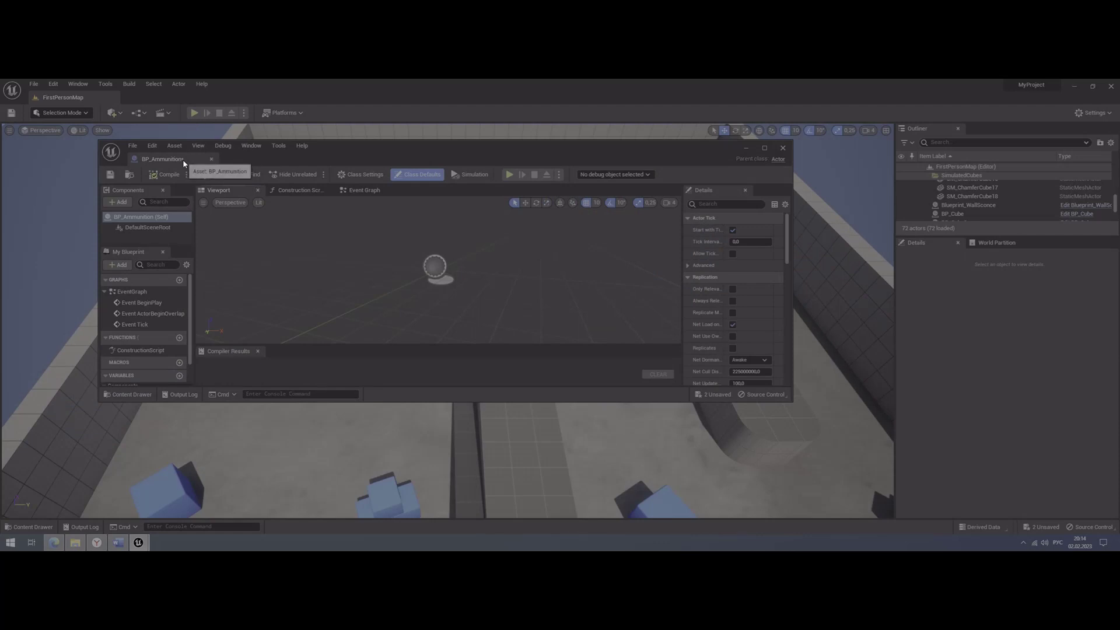
{"action": "left_click_drag", "start_coordinate": [184, 159], "coordinate": [169, 97]}
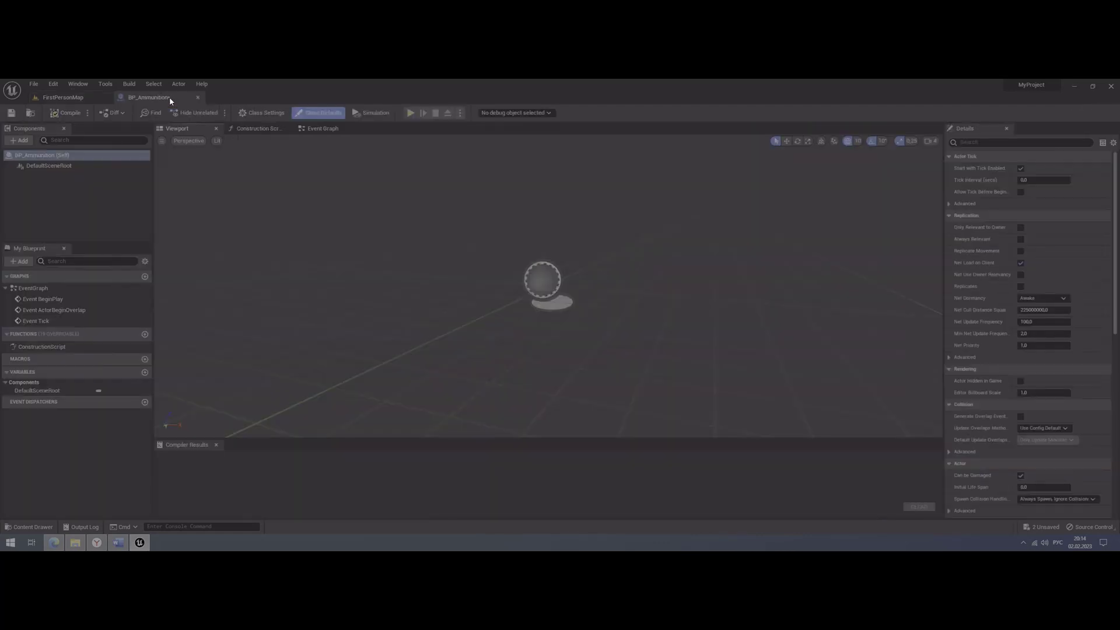
{"action": "left_click", "coordinate": [11, 112]}
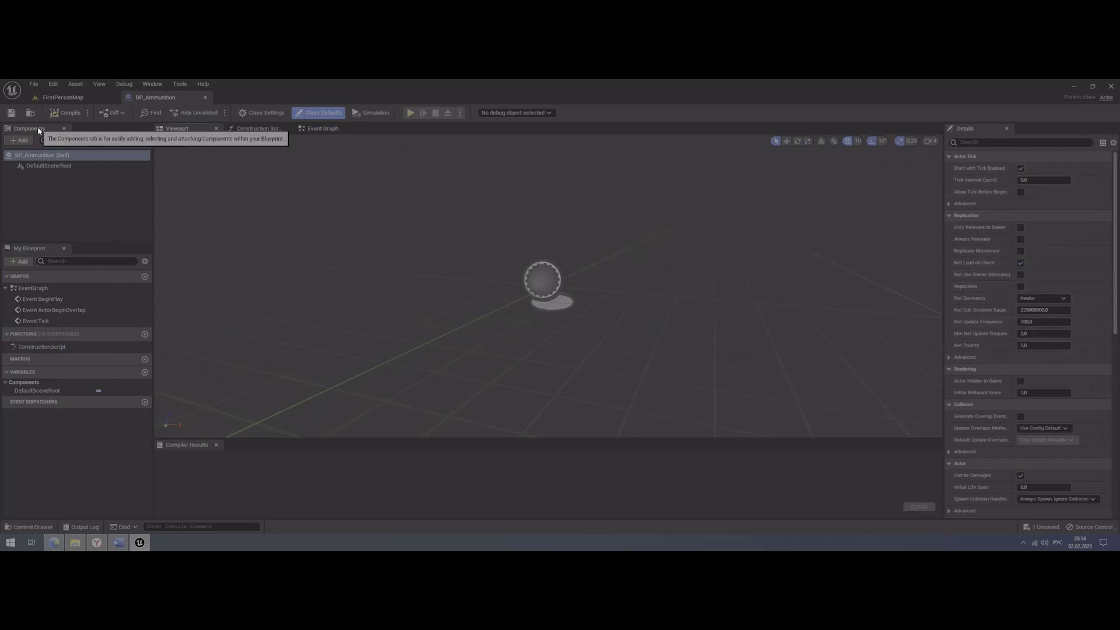
Add a Static Mesh component under DefaultSceneRoot and select it to show its properties
{"action": "left_click", "coordinate": [21, 141]}
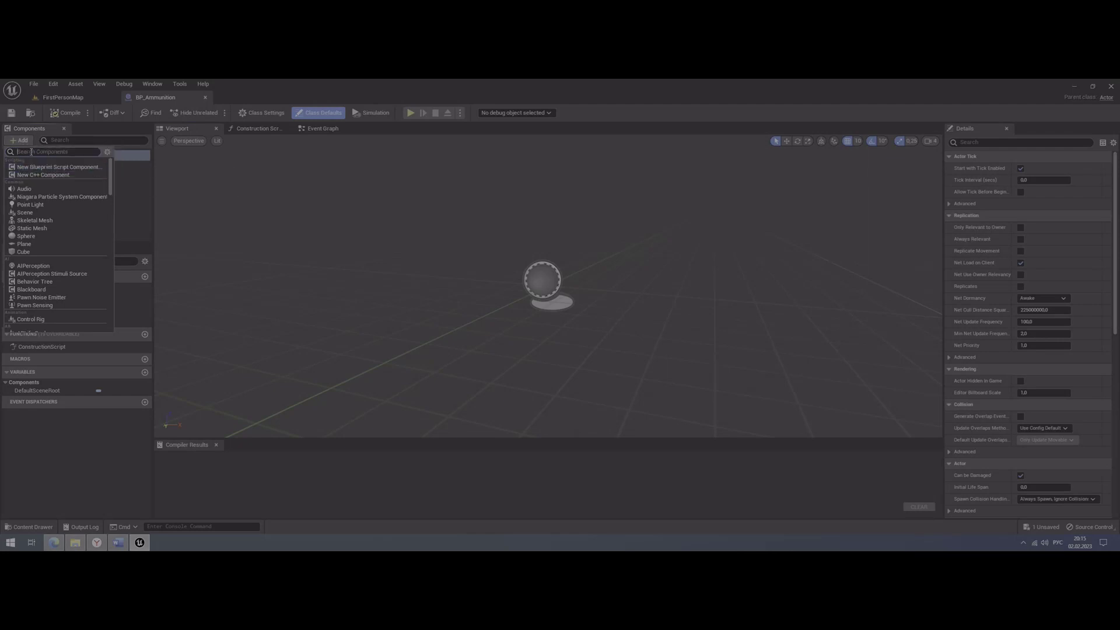
{"action": "type", "text": "ble"}
{"action": "key", "text": "BackSpace"}
{"action": "type", "text": "s"}
{"action": "type", "text": "ta"}
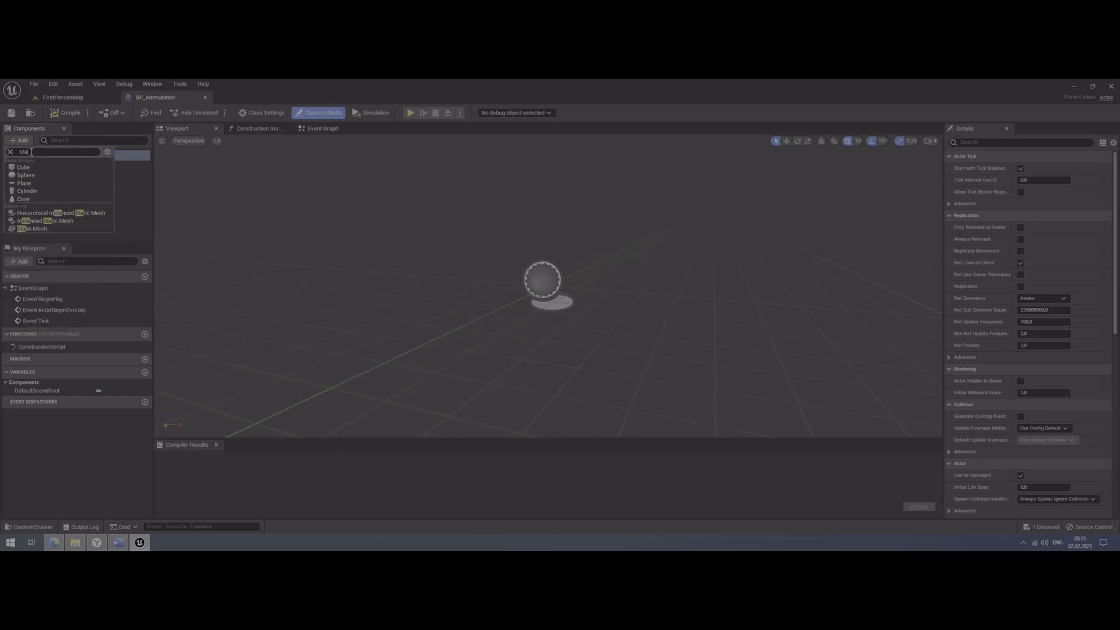
{"action": "left_click", "coordinate": [47, 231]}
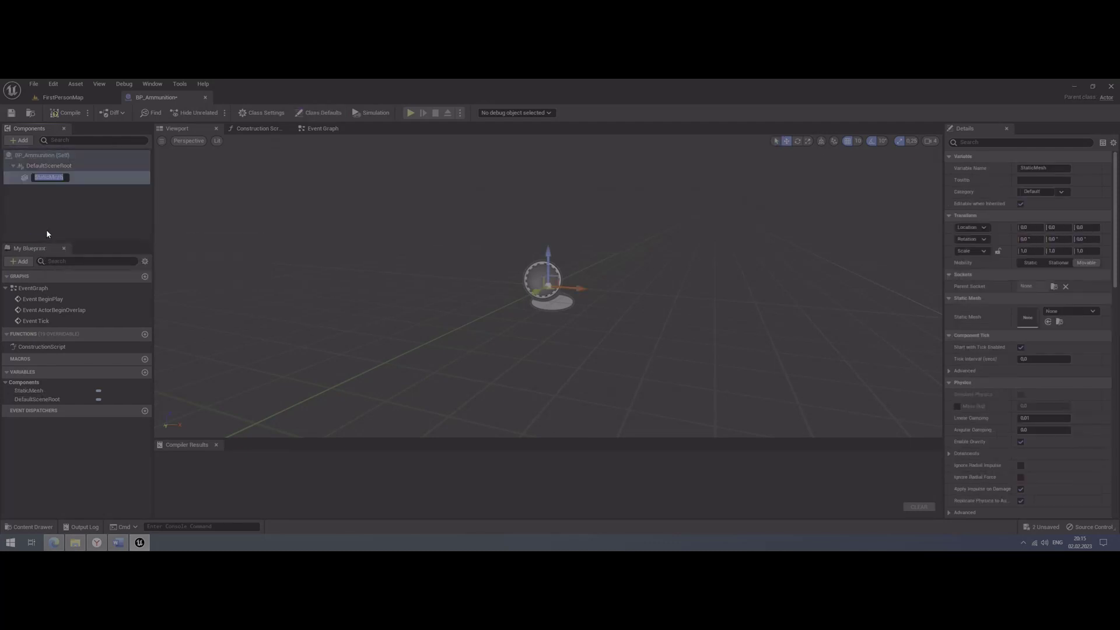
{"action": "left_click", "coordinate": [47, 177]}
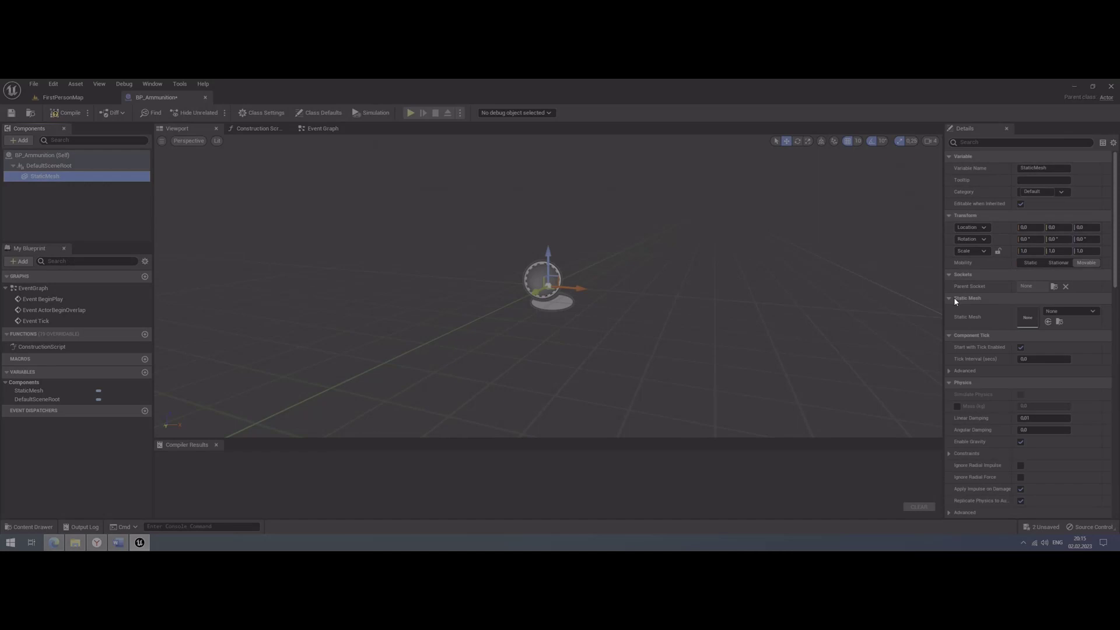
Assign the Shape_Pipe mesh to the StaticMesh component from the mesh list
{"action": "left_click", "coordinate": [1081, 311]}
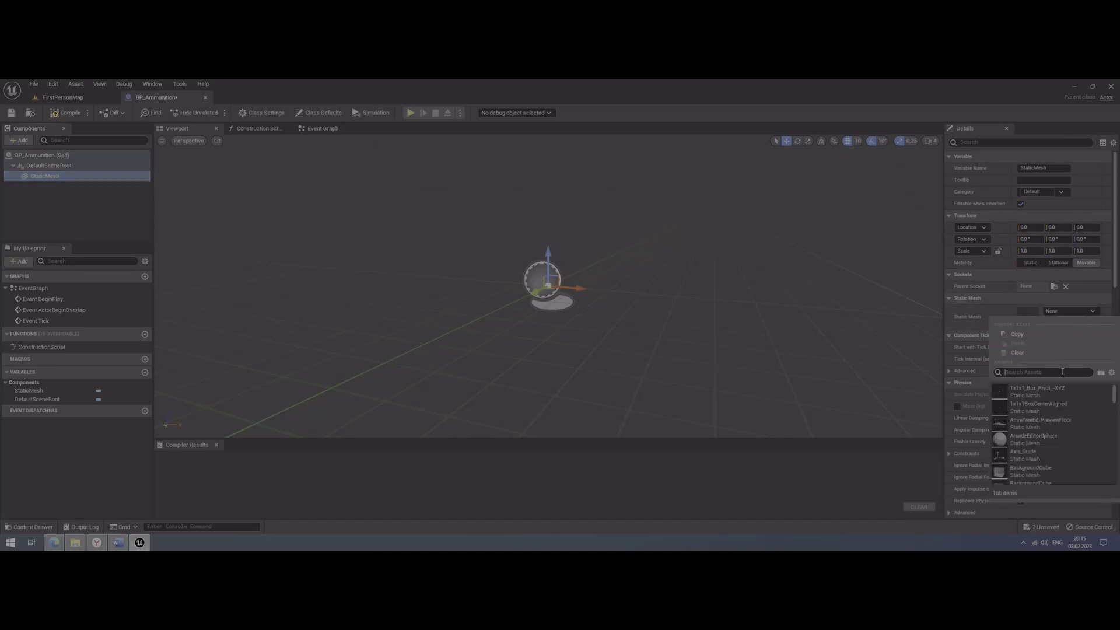
{"action": "scroll", "coordinate": [1062, 419], "scroll_direction": "down", "scroll_amount": 2}
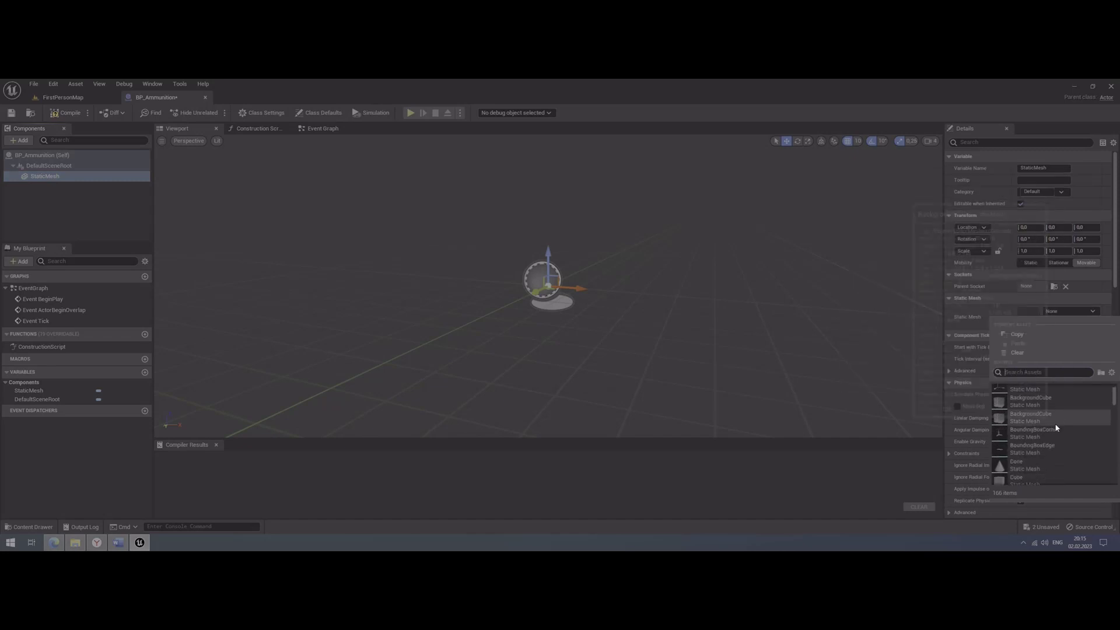
{"action": "scroll", "coordinate": [1039, 426], "scroll_direction": "down", "scroll_amount": 1}
{"action": "scroll", "coordinate": [1038, 425], "scroll_direction": "down", "scroll_amount": 1}
{"action": "scroll", "coordinate": [1039, 426], "scroll_direction": "down", "scroll_amount": 1}
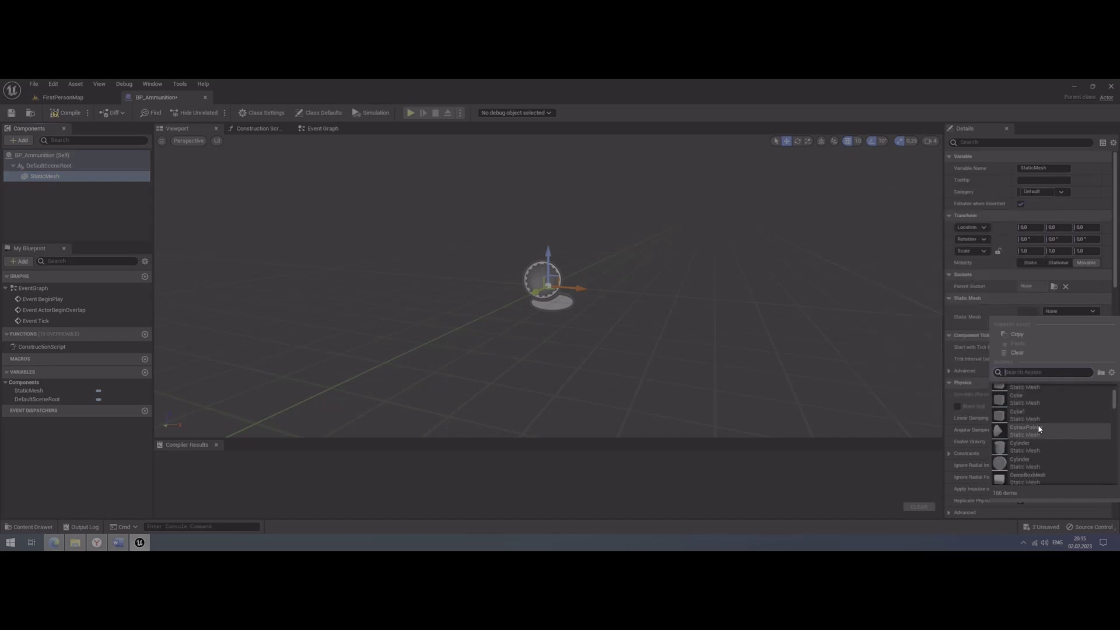
{"action": "scroll", "coordinate": [1039, 426], "scroll_direction": "down", "scroll_amount": 1}
{"action": "scroll", "coordinate": [1038, 425], "scroll_direction": "down", "scroll_amount": 1}
{"action": "scroll", "coordinate": [1038, 425], "scroll_direction": "down", "scroll_amount": 1}
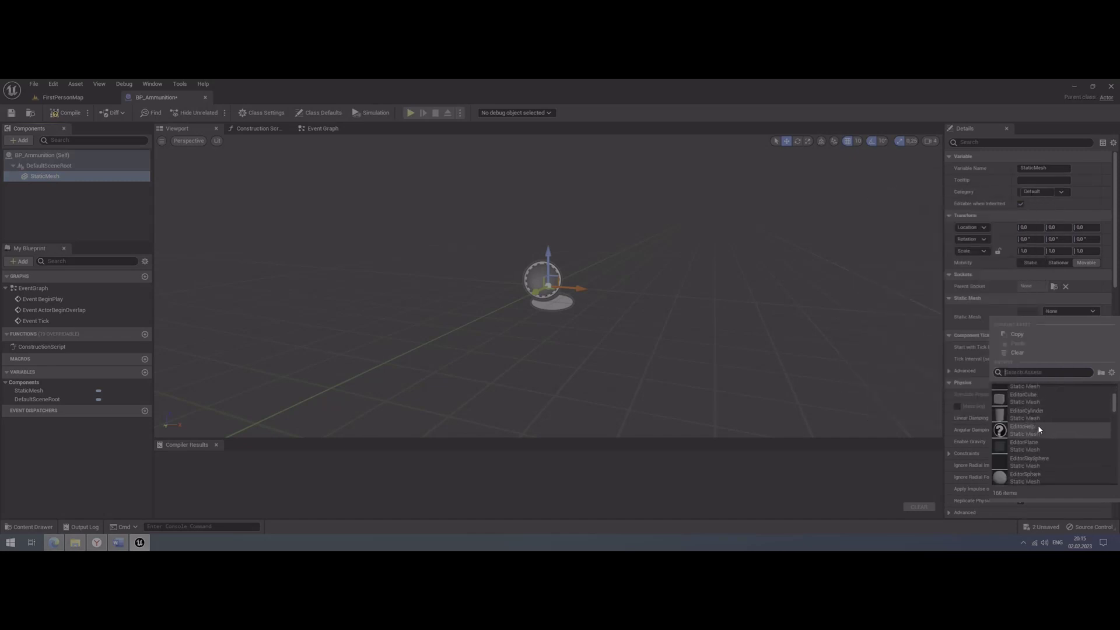
{"action": "scroll", "coordinate": [1038, 425], "scroll_direction": "down", "scroll_amount": 1}
{"action": "scroll", "coordinate": [1038, 424], "scroll_direction": "down", "scroll_amount": 1}
{"action": "scroll", "coordinate": [1038, 425], "scroll_direction": "down", "scroll_amount": 1}
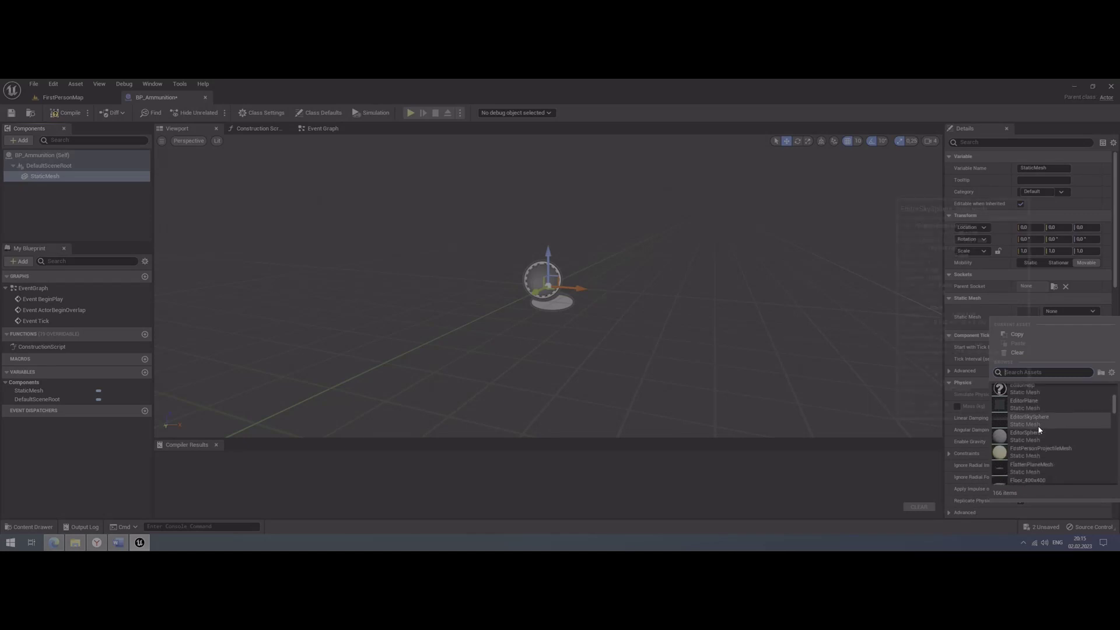
{"action": "scroll", "coordinate": [1038, 426], "scroll_direction": "down", "scroll_amount": 2}
{"action": "scroll", "coordinate": [1038, 425], "scroll_direction": "down", "scroll_amount": 1}
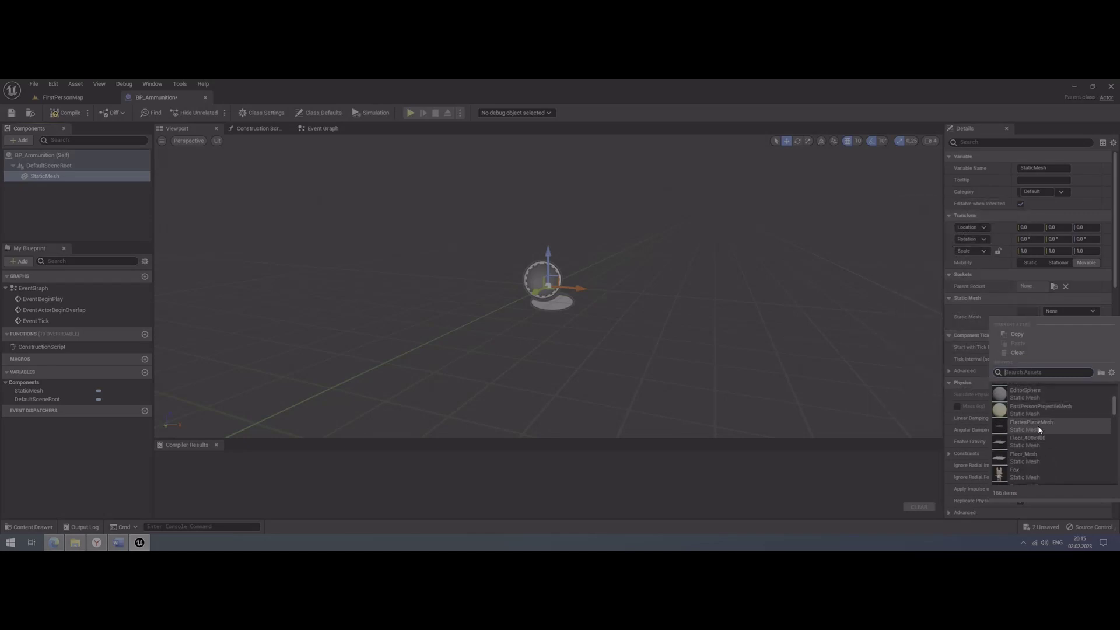
{"action": "scroll", "coordinate": [1039, 425], "scroll_direction": "down", "scroll_amount": 2}
{"action": "scroll", "coordinate": [1038, 425], "scroll_direction": "down", "scroll_amount": 1}
{"action": "scroll", "coordinate": [1038, 426], "scroll_direction": "down", "scroll_amount": 1}
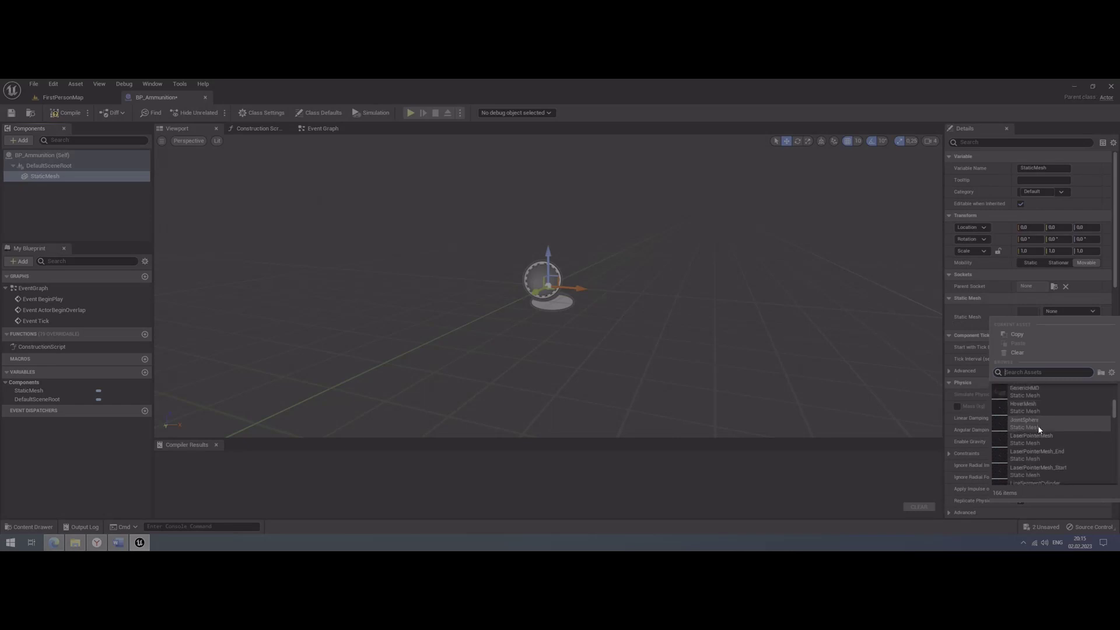
{"action": "scroll", "coordinate": [1038, 425], "scroll_direction": "down", "scroll_amount": 1}
{"action": "scroll", "coordinate": [1038, 425], "scroll_direction": "down", "scroll_amount": 2}
{"action": "scroll", "coordinate": [1038, 426], "scroll_direction": "down", "scroll_amount": 2}
{"action": "scroll", "coordinate": [1039, 429], "scroll_direction": "down", "scroll_amount": 2}
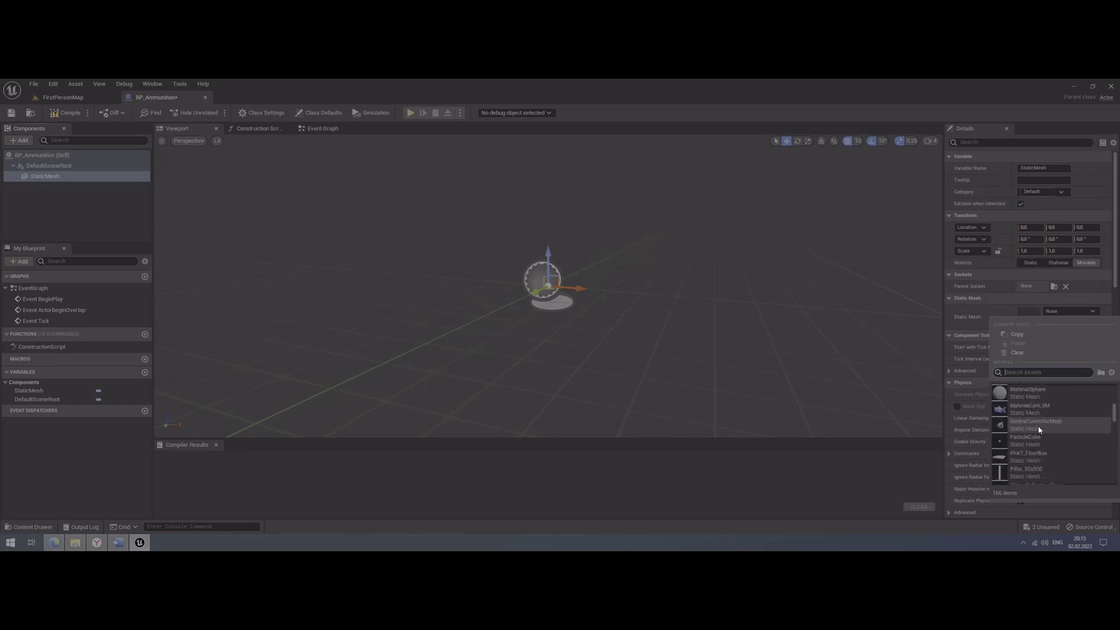
{"action": "scroll", "coordinate": [1039, 429], "scroll_direction": "down", "scroll_amount": 2}
{"action": "scroll", "coordinate": [1038, 429], "scroll_direction": "down", "scroll_amount": 2}
{"action": "scroll", "coordinate": [1039, 430], "scroll_direction": "down", "scroll_amount": 2}
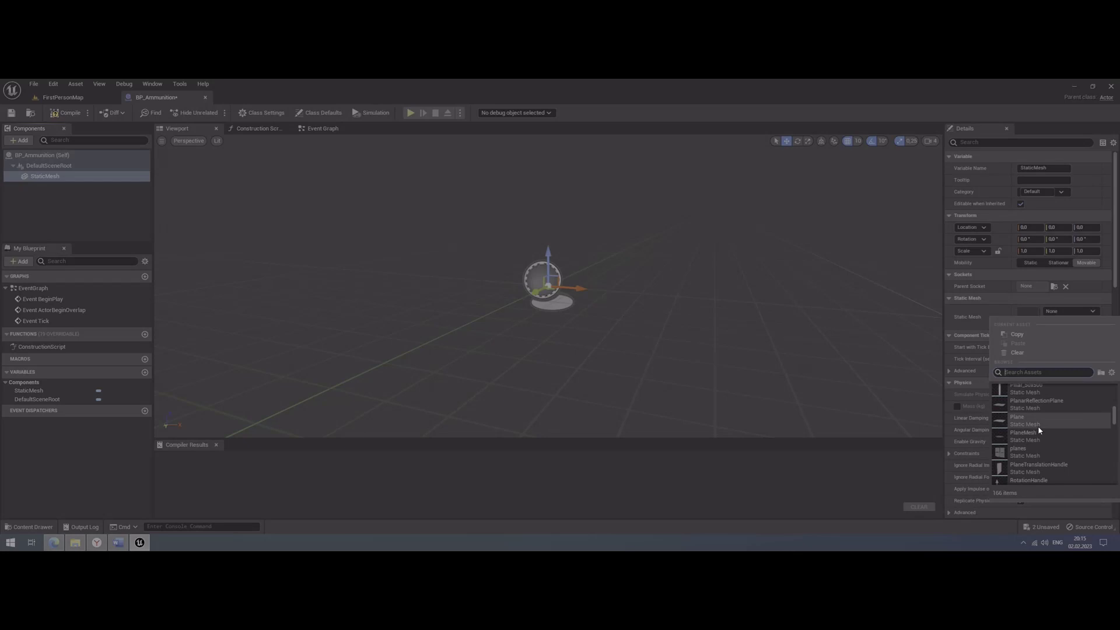
{"action": "scroll", "coordinate": [1039, 430], "scroll_direction": "down", "scroll_amount": 2}
{"action": "scroll", "coordinate": [1039, 430], "scroll_direction": "down", "scroll_amount": 1}
{"action": "scroll", "coordinate": [1039, 430], "scroll_direction": "down", "scroll_amount": 2}
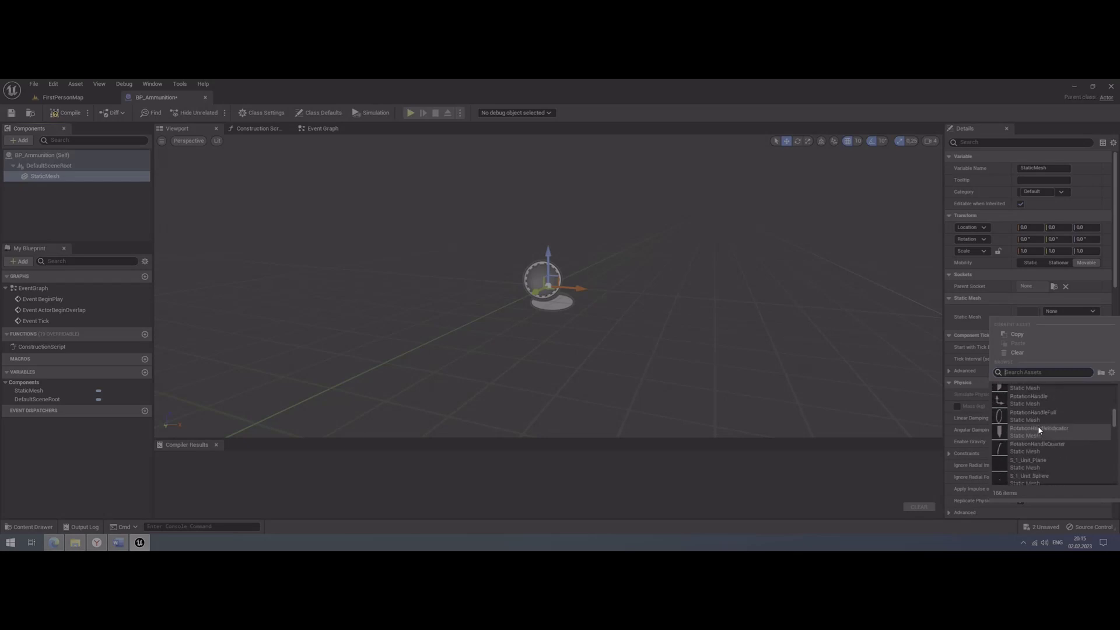
{"action": "scroll", "coordinate": [1039, 431], "scroll_direction": "down", "scroll_amount": 2}
{"action": "scroll", "coordinate": [1039, 430], "scroll_direction": "down", "scroll_amount": 2}
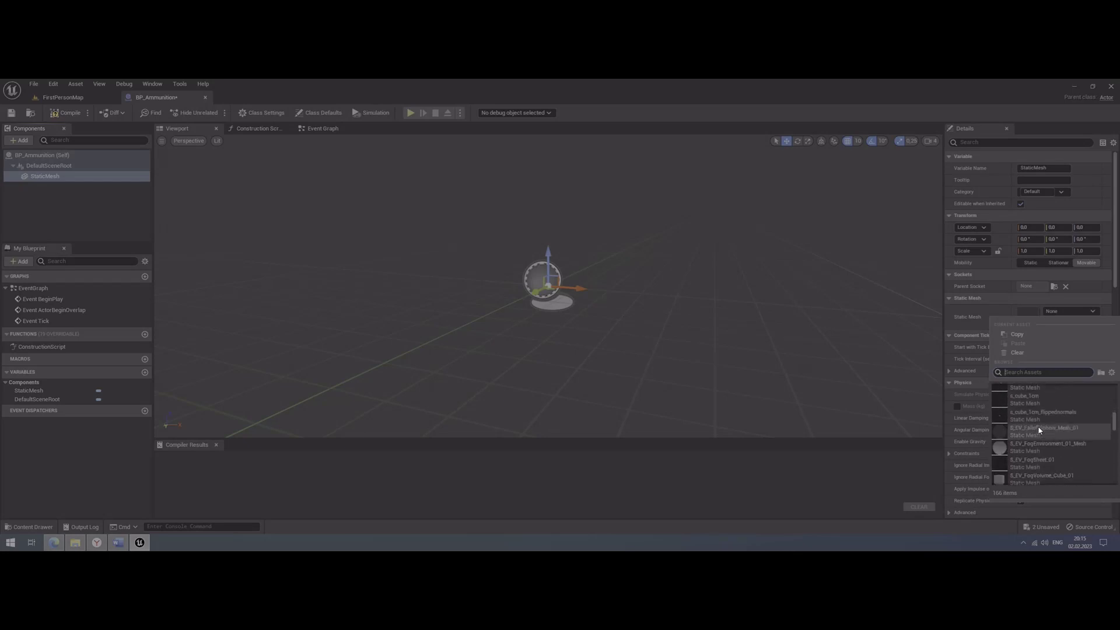
{"action": "scroll", "coordinate": [1039, 430], "scroll_direction": "down", "scroll_amount": 1}
{"action": "scroll", "coordinate": [1040, 430], "scroll_direction": "down", "scroll_amount": 2}
{"action": "scroll", "coordinate": [1039, 430], "scroll_direction": "down", "scroll_amount": 1}
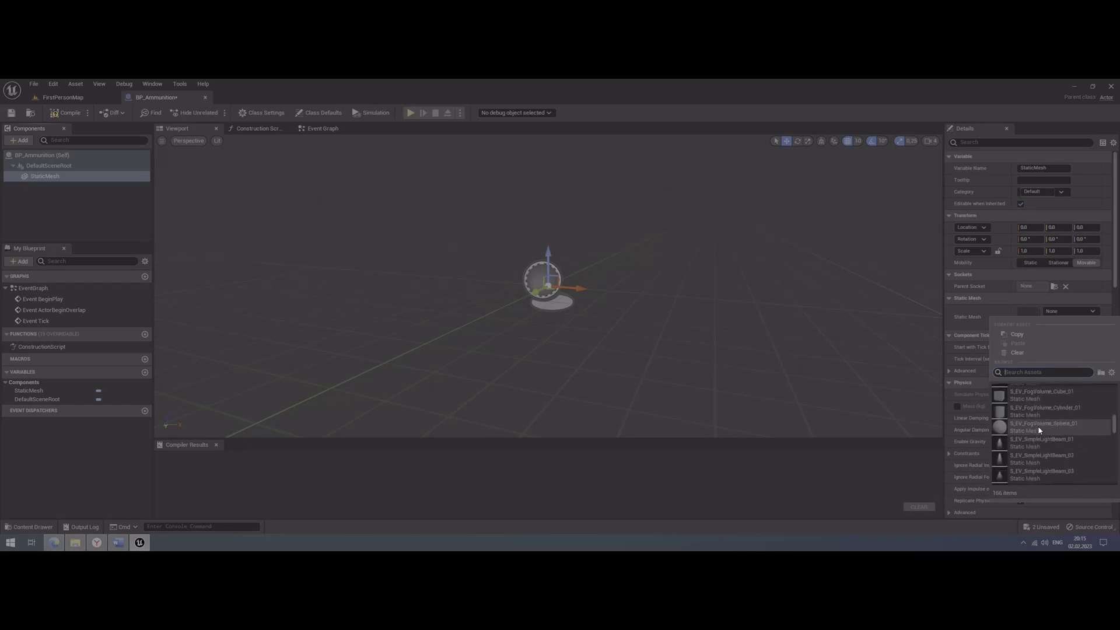
{"action": "scroll", "coordinate": [1040, 430], "scroll_direction": "down", "scroll_amount": 1}
{"action": "scroll", "coordinate": [1039, 430], "scroll_direction": "down", "scroll_amount": 2}
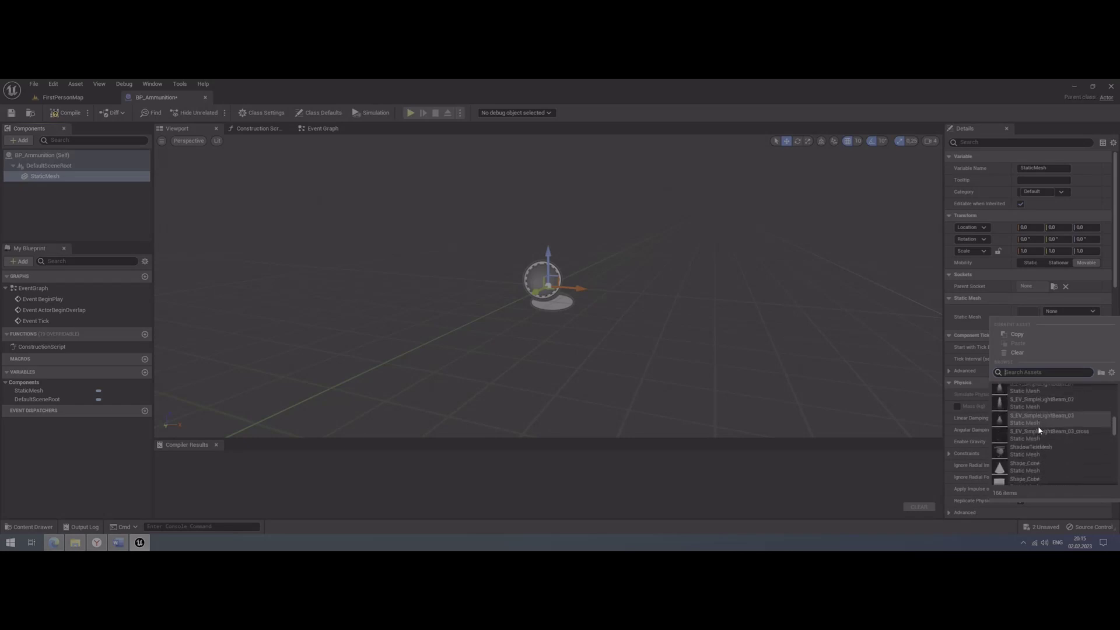
{"action": "scroll", "coordinate": [1045, 468], "scroll_direction": "down", "scroll_amount": 1}
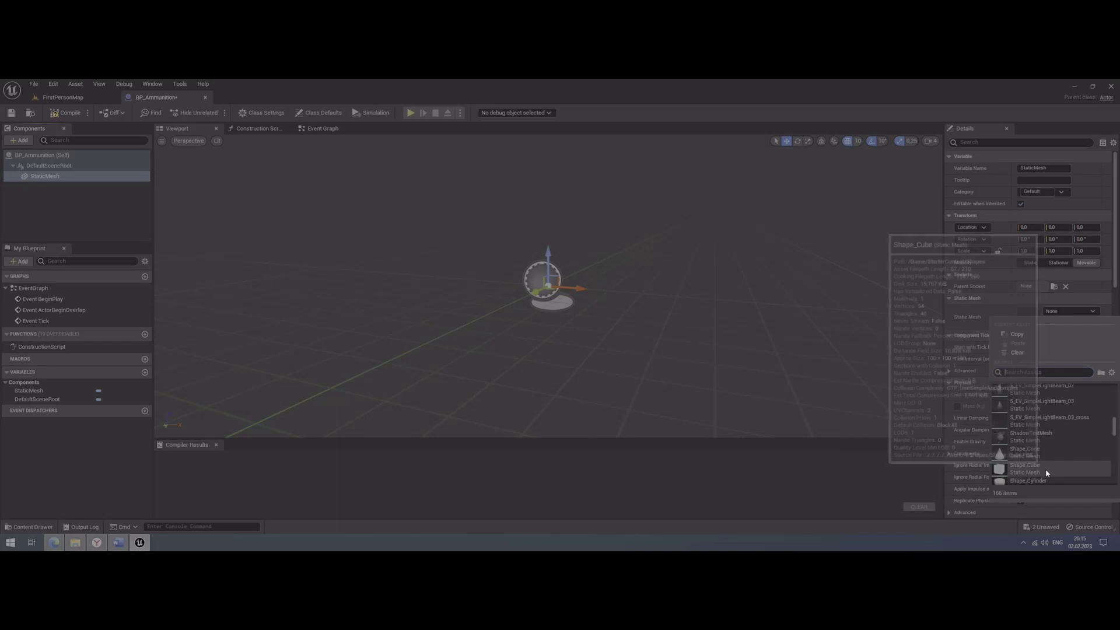
{"action": "scroll", "coordinate": [1045, 464], "scroll_direction": "down", "scroll_amount": 2}
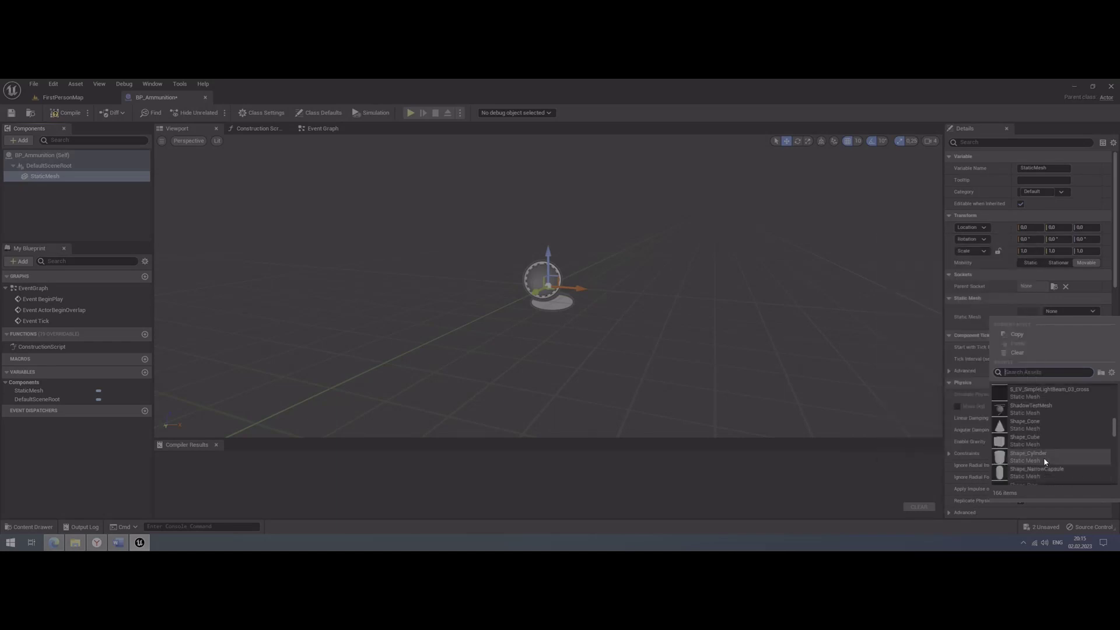
{"action": "scroll", "coordinate": [1045, 459], "scroll_direction": "down", "scroll_amount": 1}
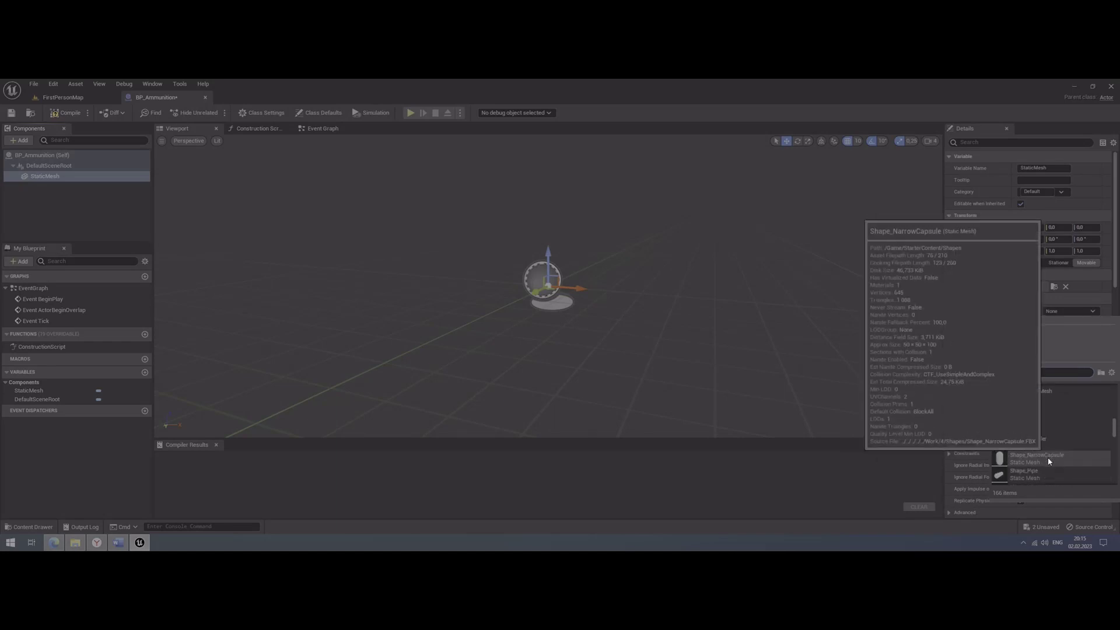
{"action": "left_click", "coordinate": [1033, 473]}
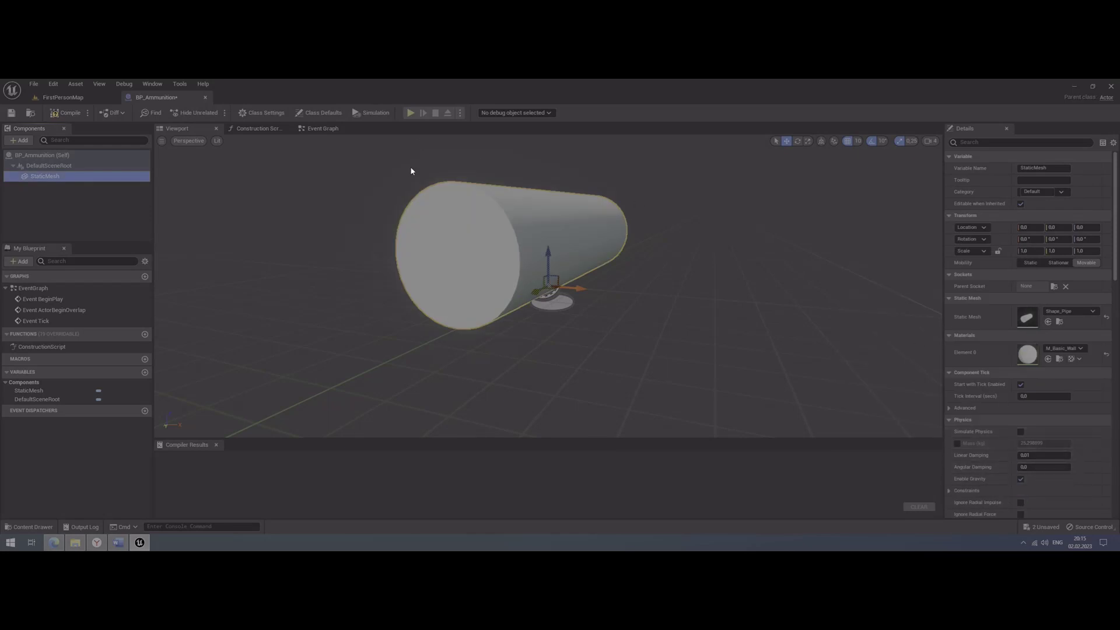
Lock the scale proportions and scale the pipe to 0.5 on X, Y and Z
{"action": "mouse_move", "coordinate": [549, 286]}
{"action": "right_mouse_down"}
{"action": "mouse_move", "coordinate": [525, 298]}
{"action": "mouse_move", "coordinate": [533, 222]}
{"action": "mouse_move", "coordinate": [517, 219]}
{"action": "right_mouse_up"}
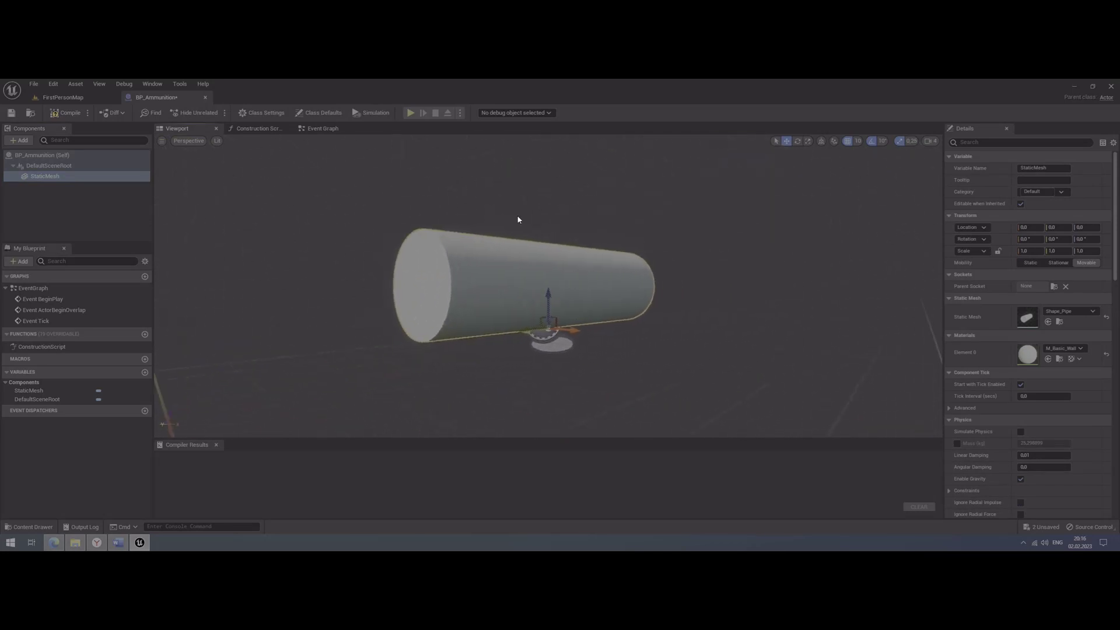
{"action": "left_click", "coordinate": [999, 251]}
{"action": "left_click", "coordinate": [1025, 251]}
{"action": "type", "text": "0,5"}
{"action": "key", "text": "Return"}
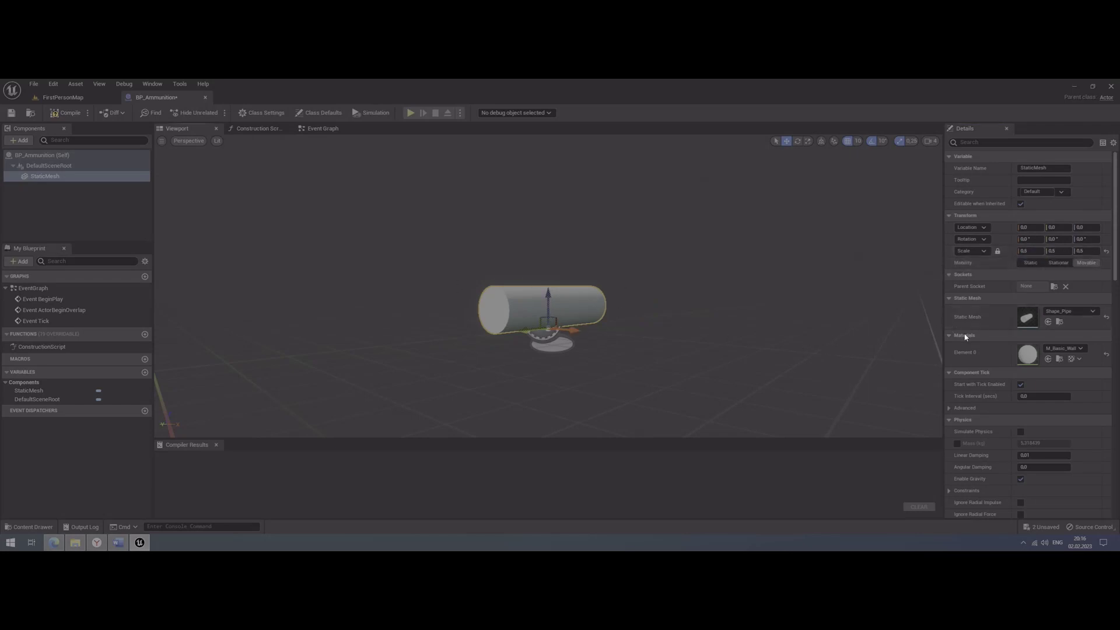
Apply the M_ChromeBall material to the pipe's Element 0 slot
{"action": "left_click", "coordinate": [1059, 349]}
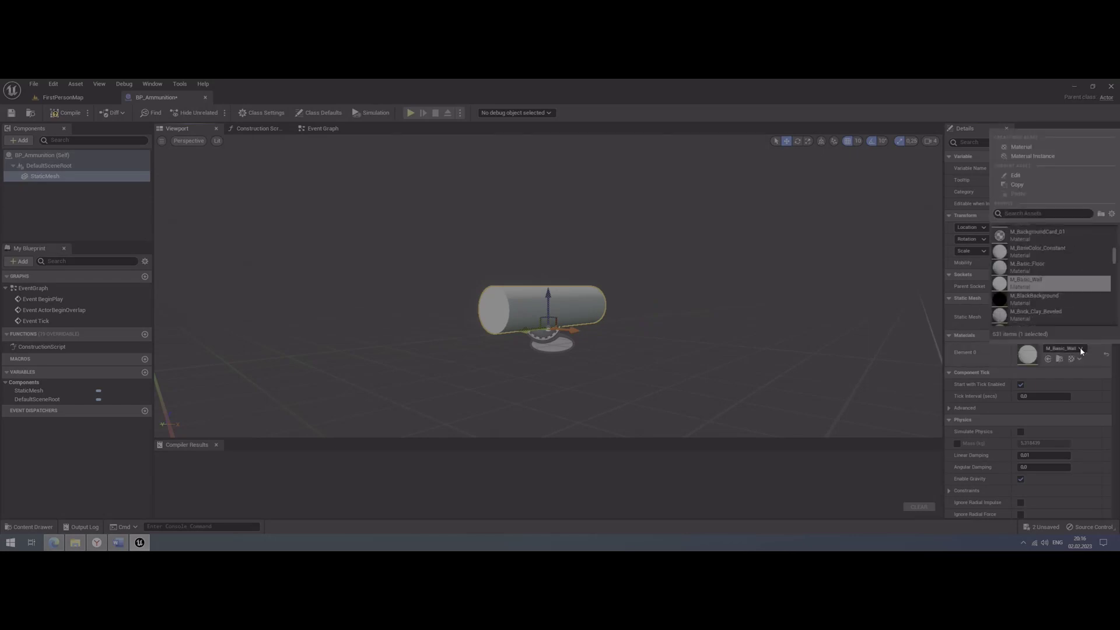
{"action": "scroll", "coordinate": [1026, 243], "scroll_direction": "down", "scroll_amount": 3}
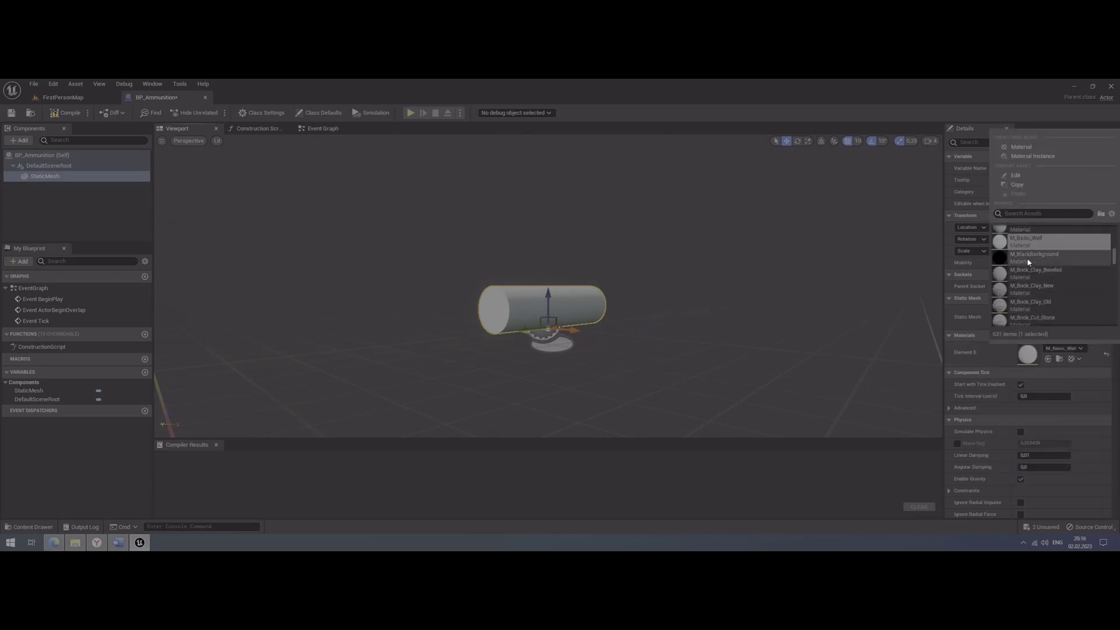
{"action": "scroll", "coordinate": [1029, 263], "scroll_direction": "down", "scroll_amount": 4}
{"action": "scroll", "coordinate": [1029, 263], "scroll_direction": "down", "scroll_amount": 3}
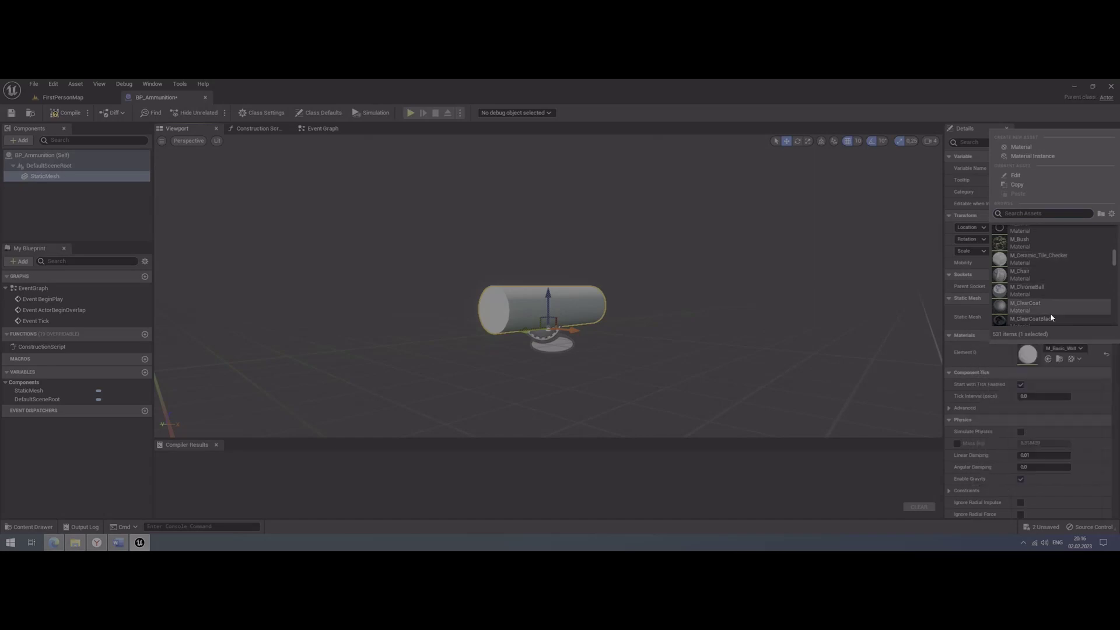
{"action": "left_click", "coordinate": [1045, 296]}
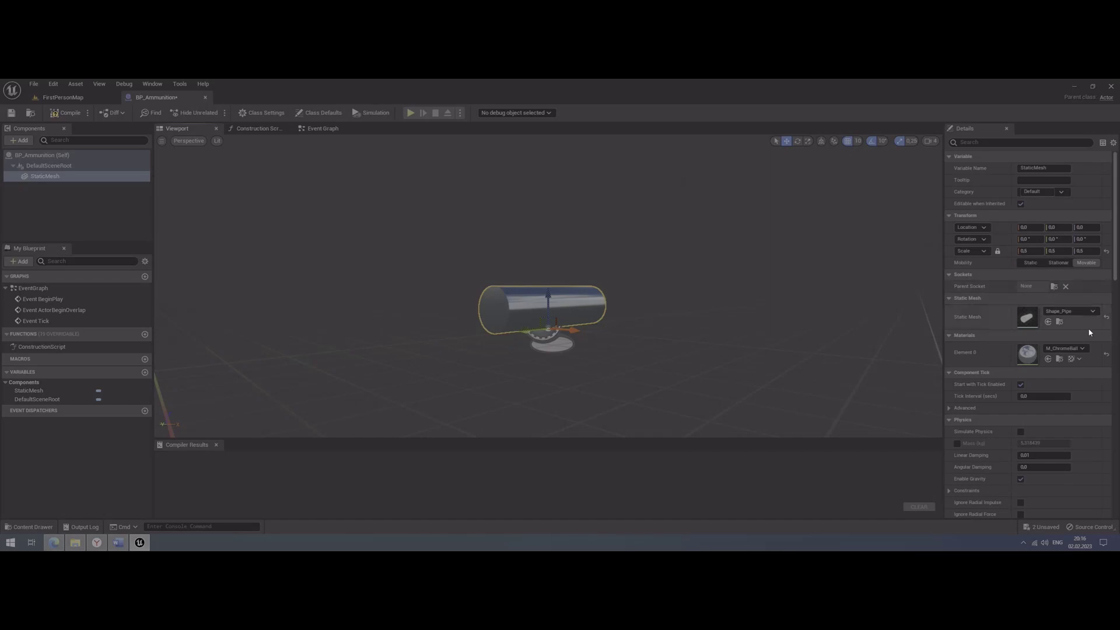
Replace it with the M_Door material and inspect the tan pipe
{"action": "left_click", "coordinate": [1074, 349]}
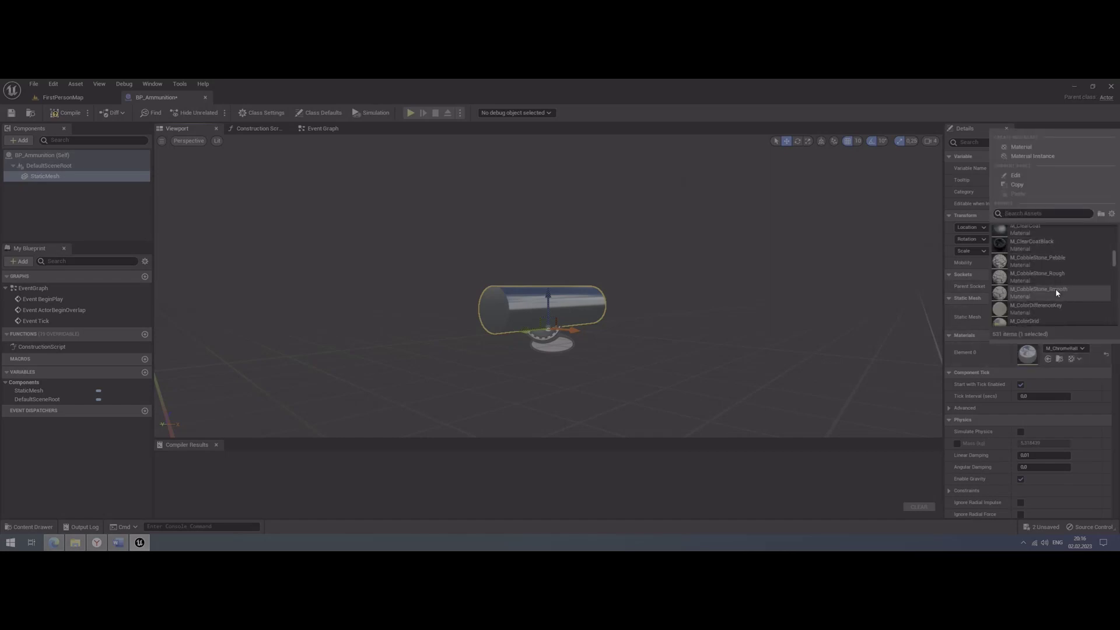
{"action": "scroll", "coordinate": [1056, 288], "scroll_direction": "down", "scroll_amount": 1}
{"action": "scroll", "coordinate": [1055, 288], "scroll_direction": "down", "scroll_amount": 1}
{"action": "scroll", "coordinate": [1057, 288], "scroll_direction": "down", "scroll_amount": 1}
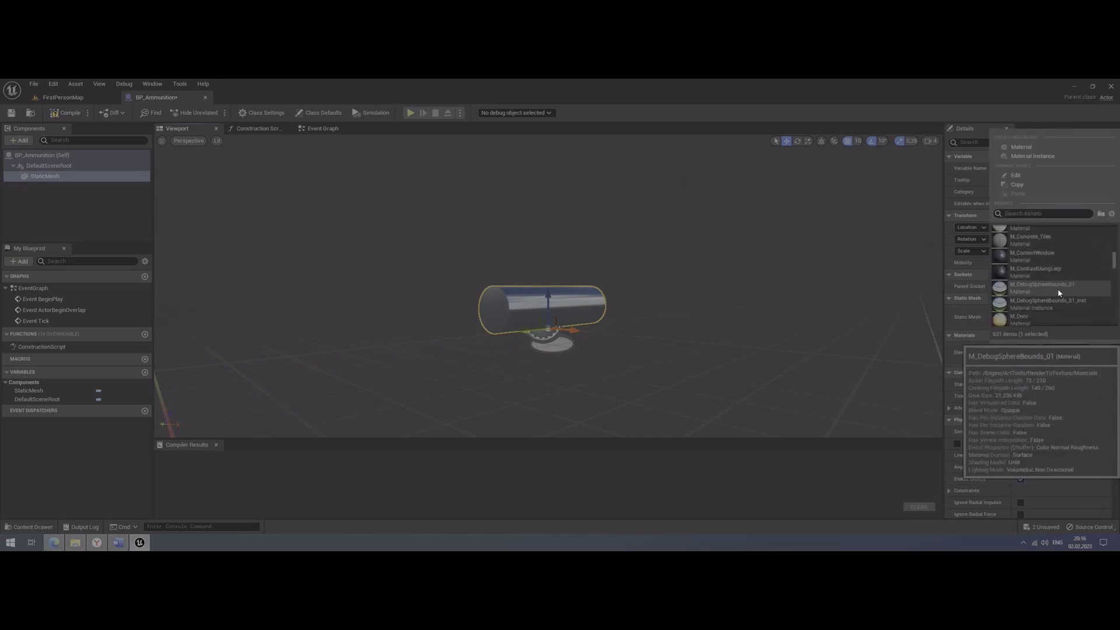
{"action": "scroll", "coordinate": [1058, 288], "scroll_direction": "down", "scroll_amount": 1}
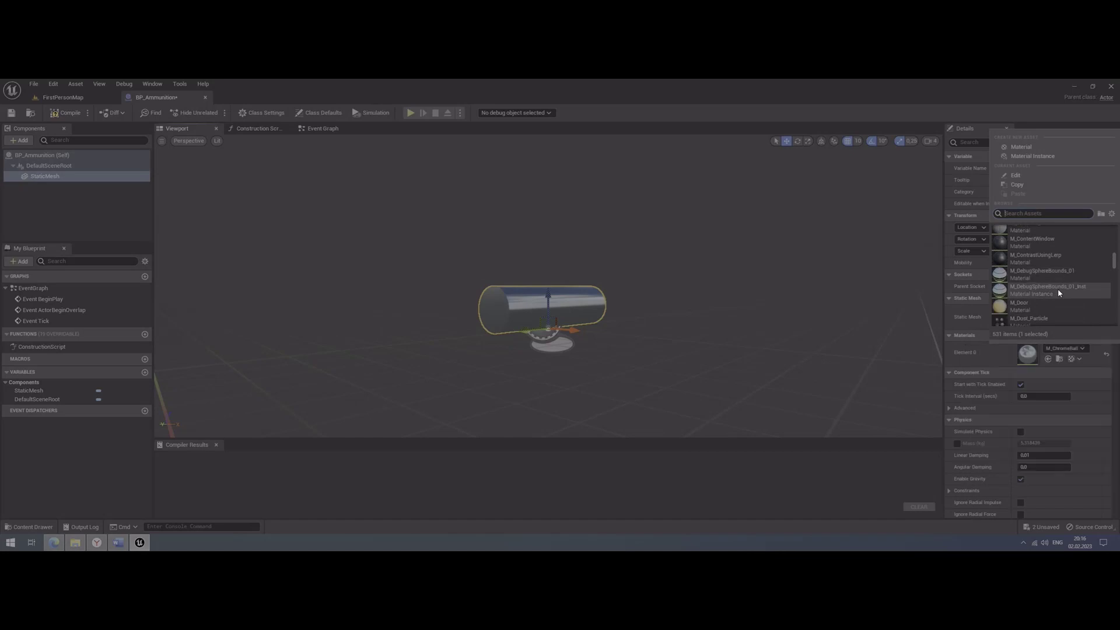
{"action": "left_click", "coordinate": [1017, 311]}
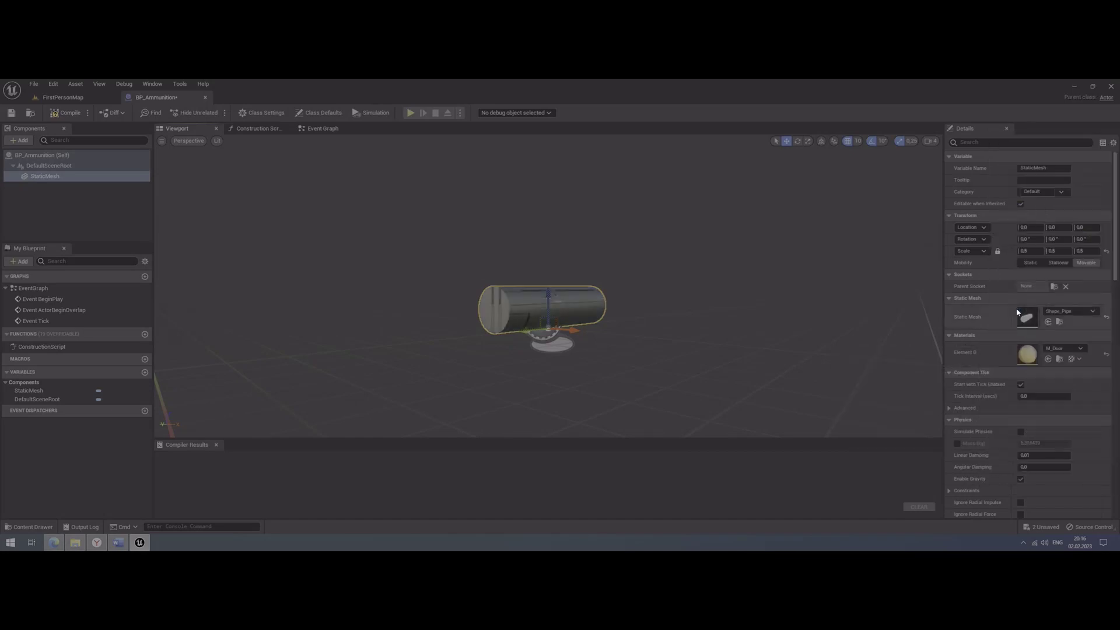
{"action": "right_click_drag", "start_coordinate": [517, 317], "coordinate": [530, 315]}
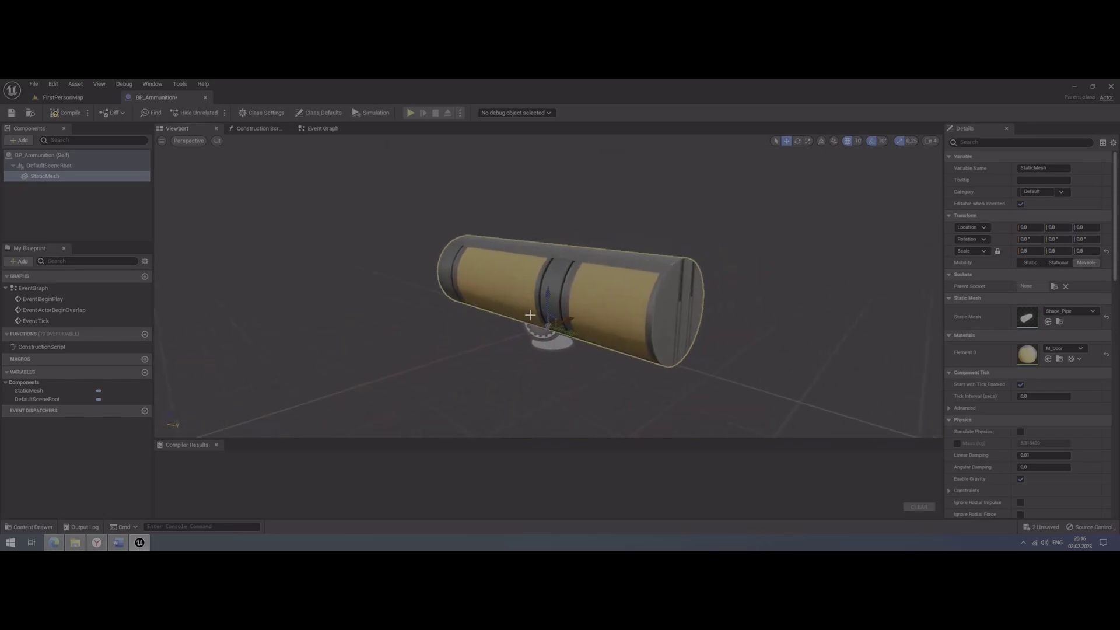
Add a Sphere Collision component, then delete it again
{"action": "left_click", "coordinate": [122, 206]}
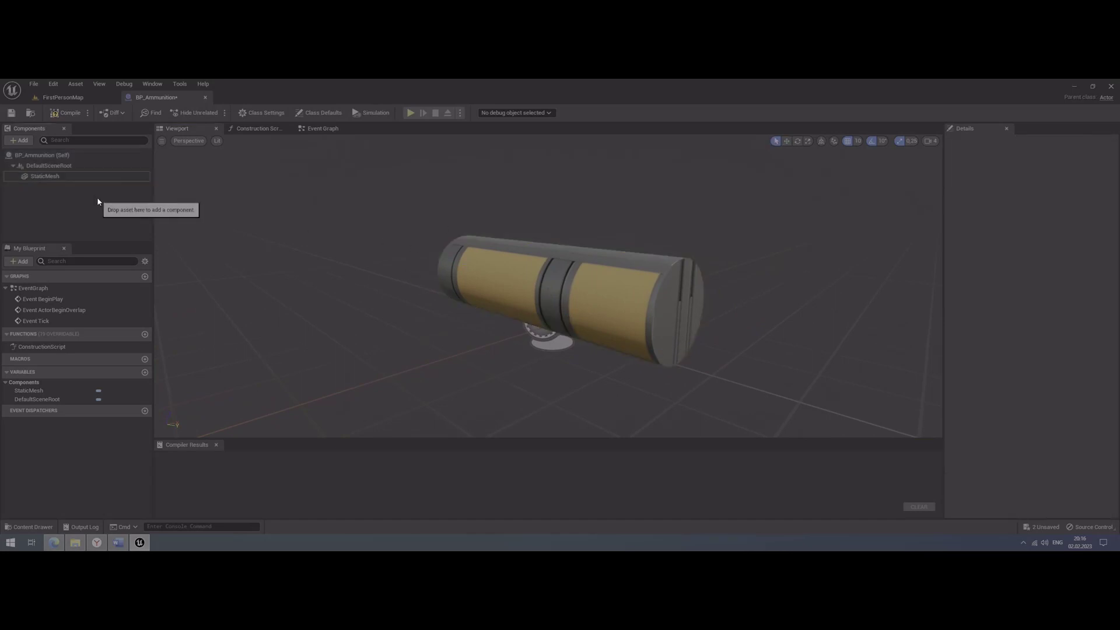
{"action": "left_click", "coordinate": [23, 141]}
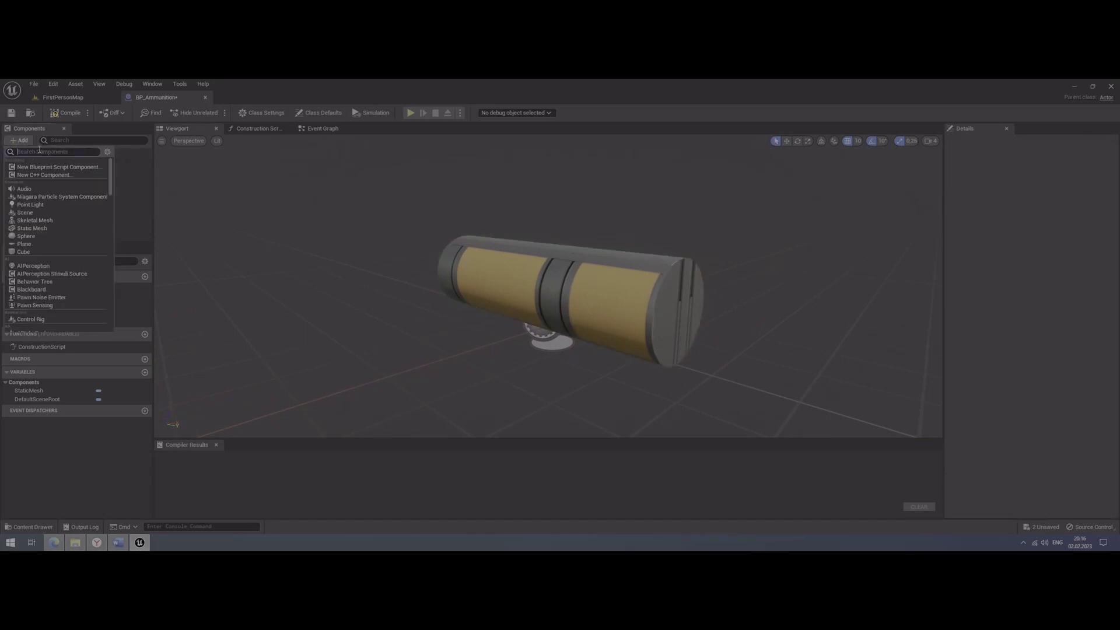
{"action": "type", "text": "col"}
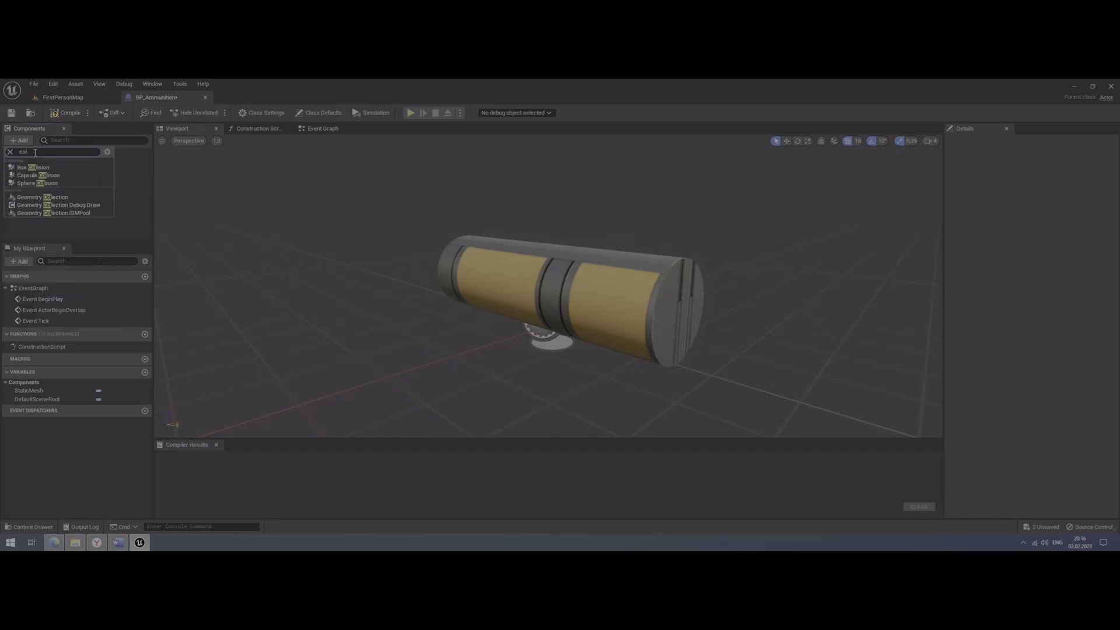
{"action": "left_click", "coordinate": [40, 182]}
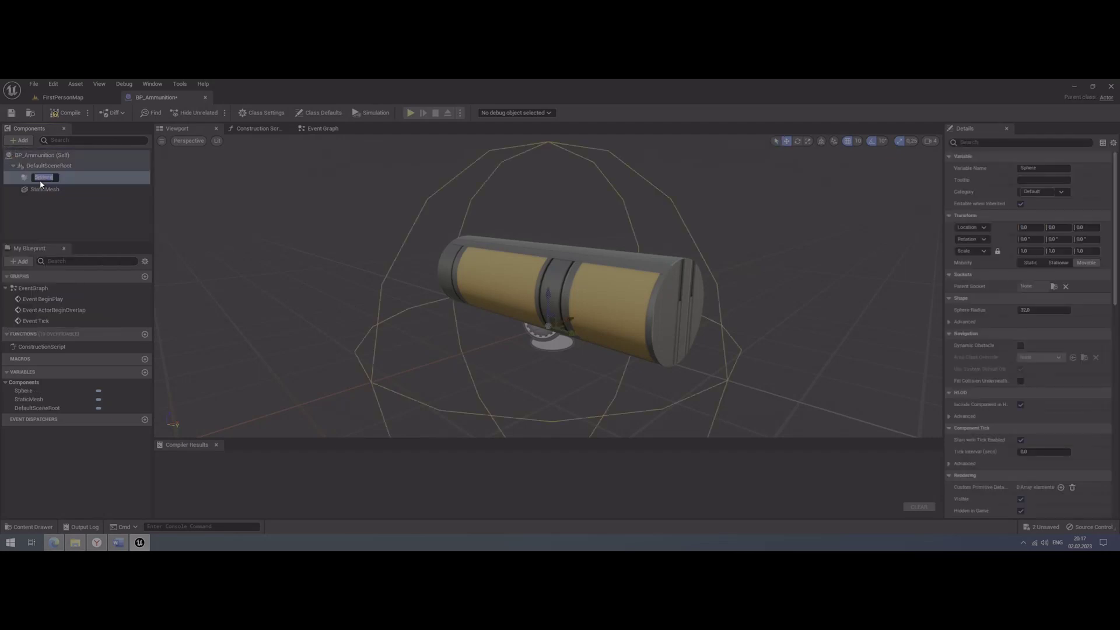
{"action": "scroll", "coordinate": [461, 262], "scroll_direction": "down", "scroll_amount": 5}
{"action": "scroll", "coordinate": [479, 273], "scroll_direction": "up", "scroll_amount": 2}
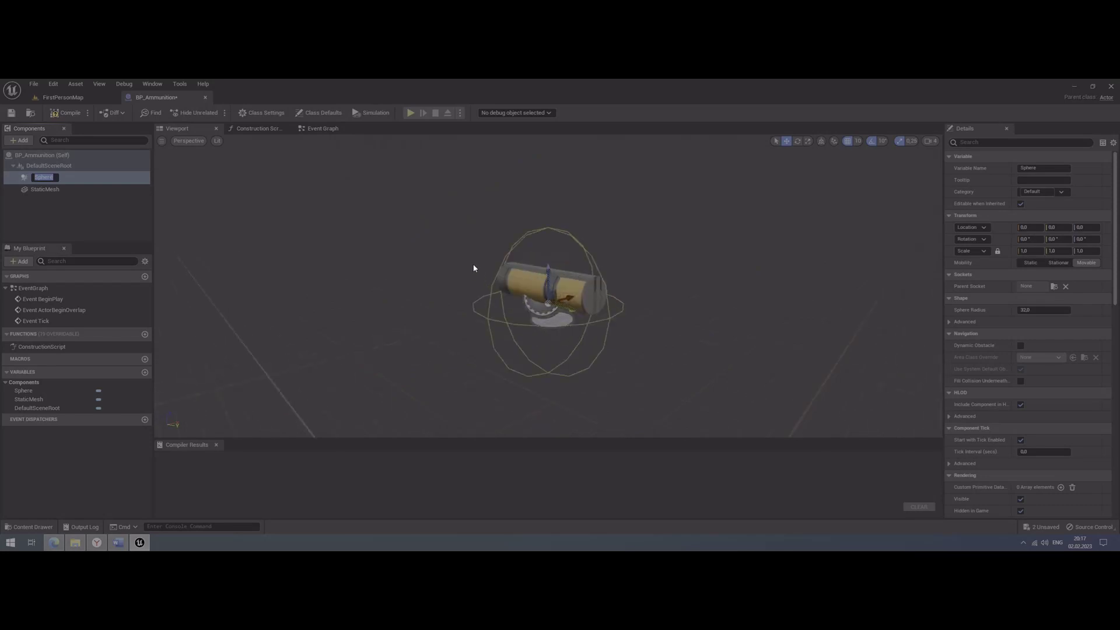
{"action": "left_click", "coordinate": [96, 198]}
{"action": "left_click", "coordinate": [50, 179]}
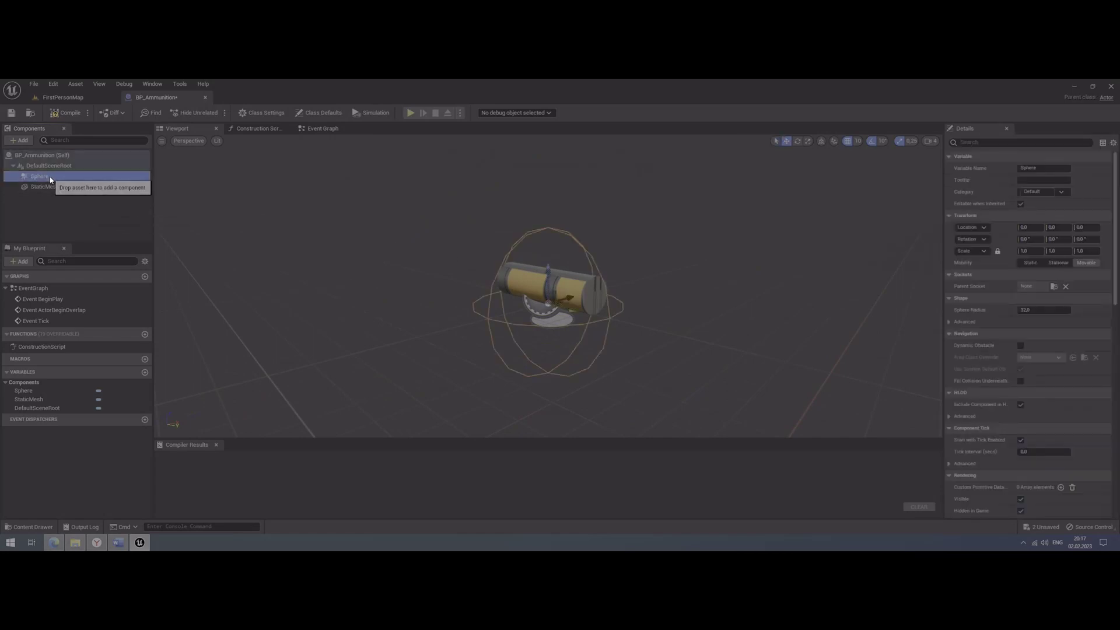
{"action": "key", "text": "Delete"}
Add a Capsule Collision component and nest it under StaticMesh
{"action": "left_click", "coordinate": [22, 140]}
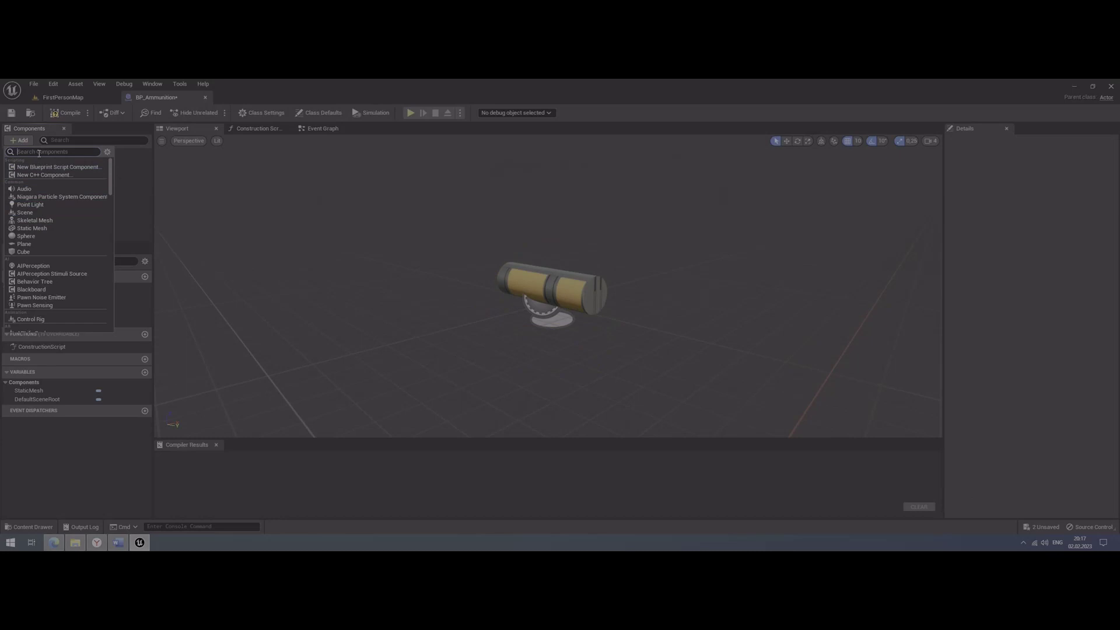
{"action": "type", "text": "col"}
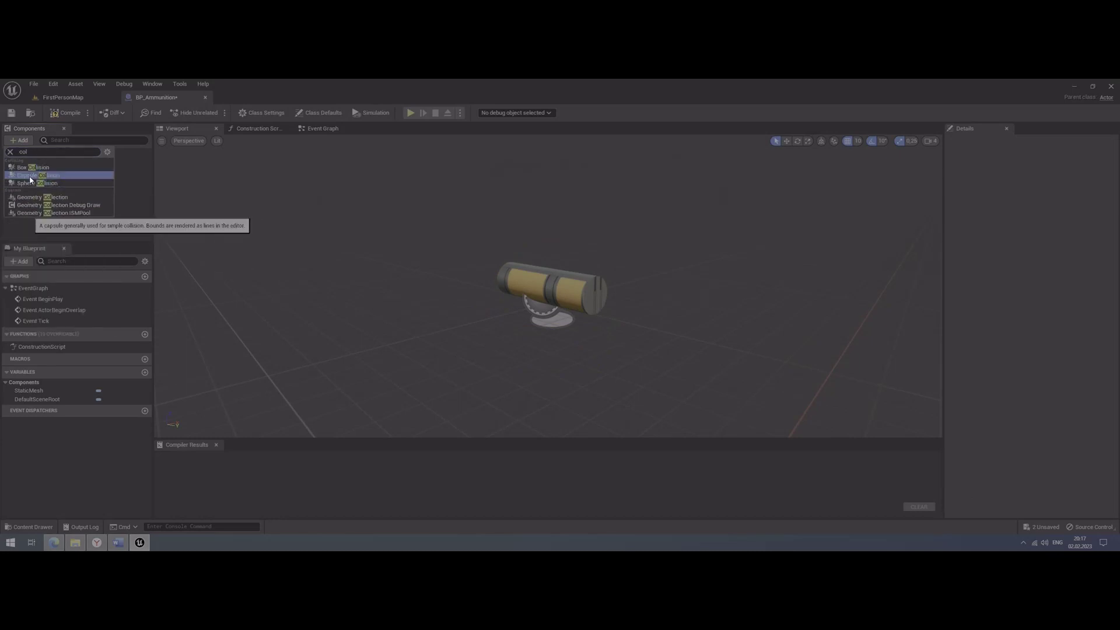
{"action": "left_click", "coordinate": [32, 176]}
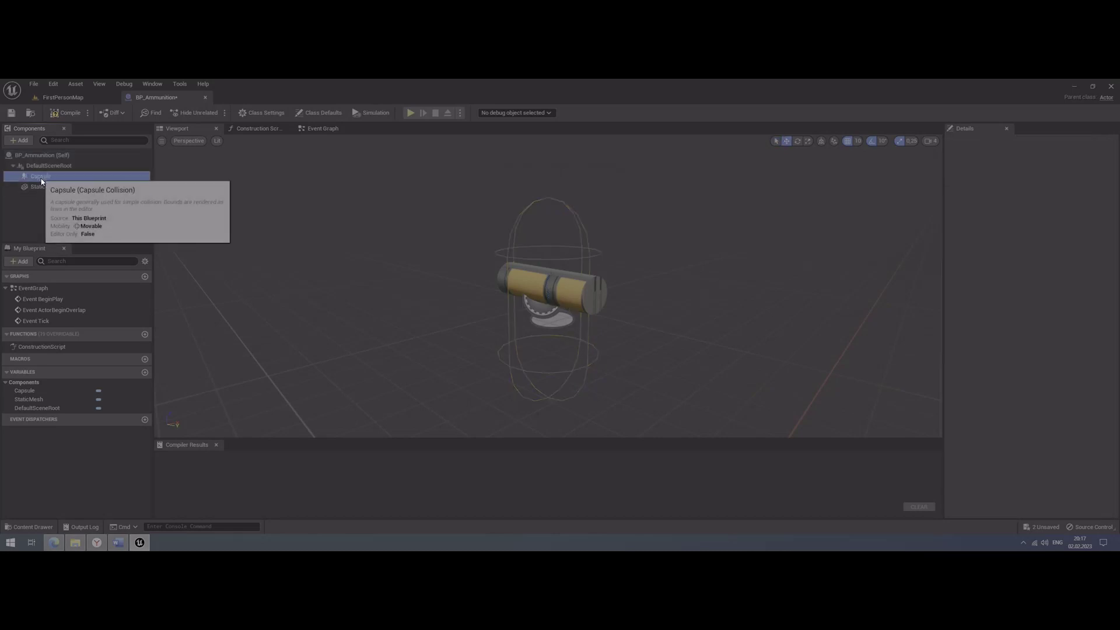
{"action": "left_click_drag", "start_coordinate": [36, 181], "coordinate": [44, 188]}
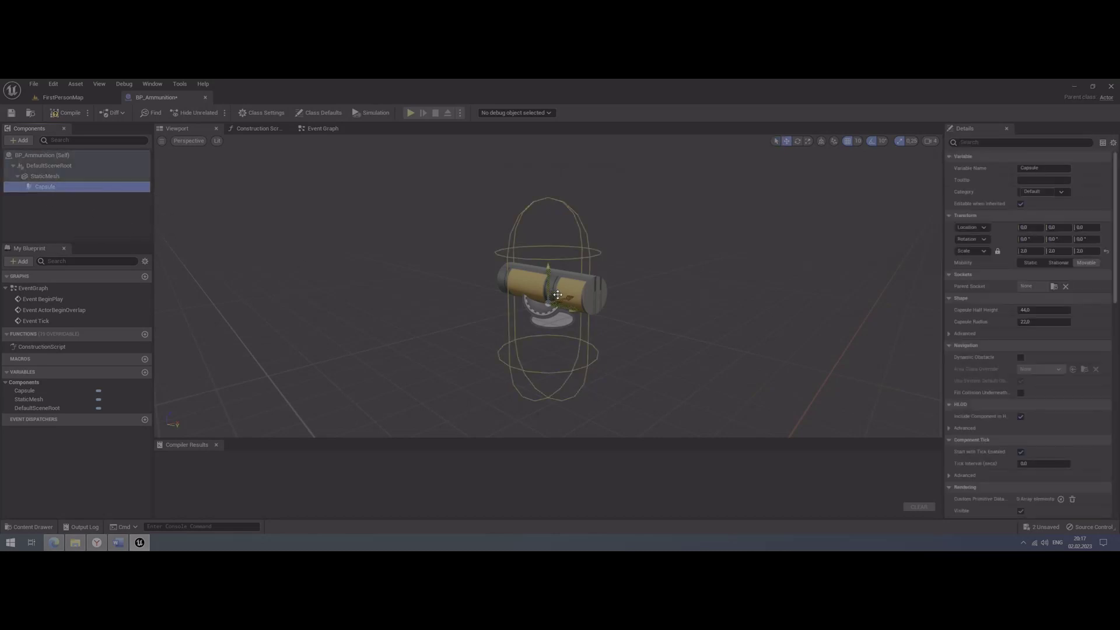
Set the Capsule's Rotation X (roll) to 90 so it lies along the pipe
{"action": "left_click_drag", "start_coordinate": [409, 292], "coordinate": [443, 274]}
{"action": "left_click_drag", "start_coordinate": [560, 292], "coordinate": [642, 292]}
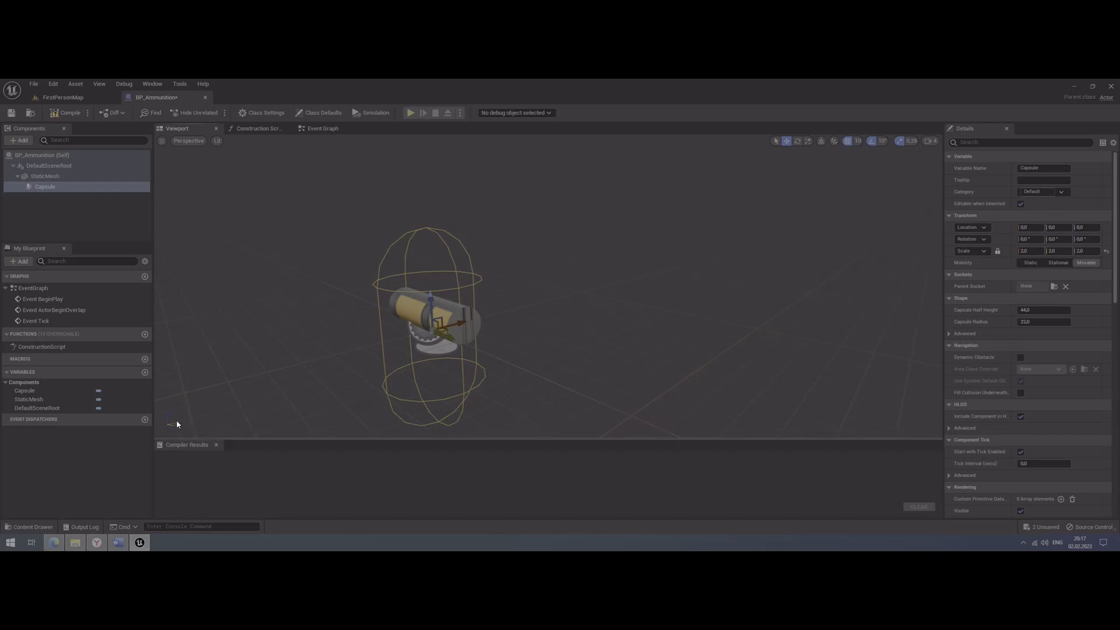
{"action": "left_click", "coordinate": [1045, 239]}
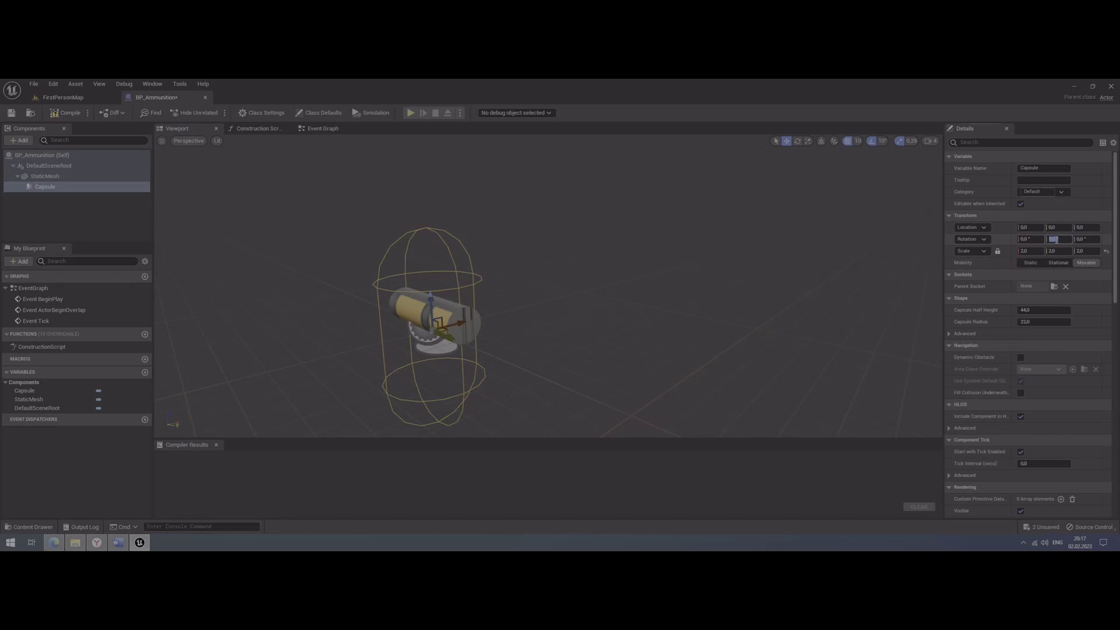
{"action": "left_click", "coordinate": [1034, 240]}
{"action": "type", "text": "90"}
{"action": "key", "text": "Return"}
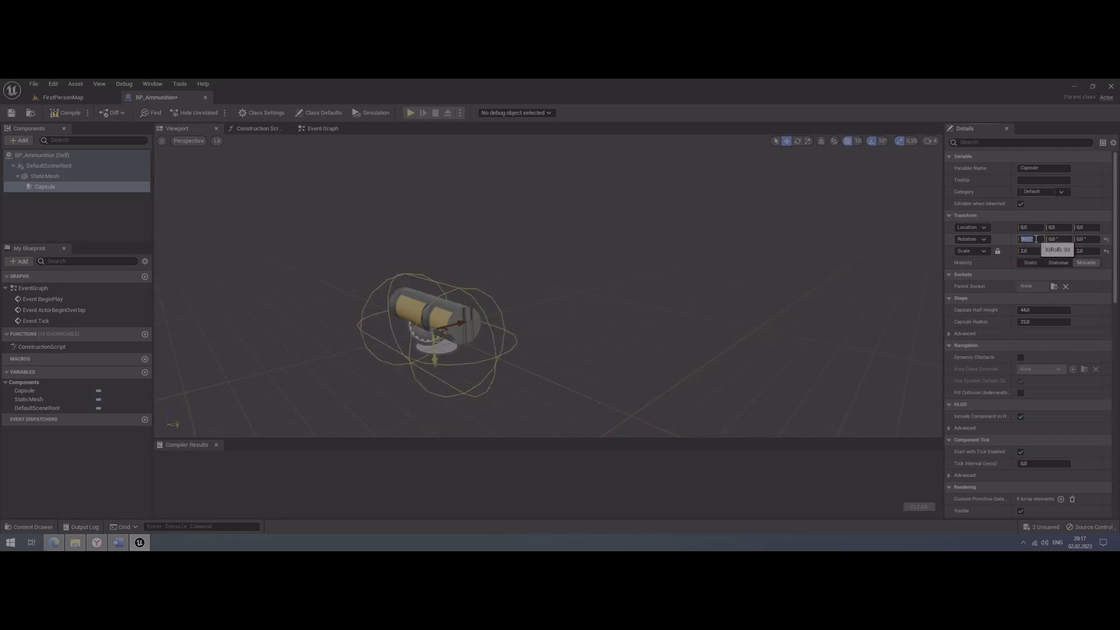
{"action": "mouse_move", "coordinate": [489, 328]}
{"action": "right_mouse_down"}
{"action": "mouse_move", "coordinate": [443, 315]}
{"action": "mouse_move", "coordinate": [514, 309]}
{"action": "right_mouse_up"}
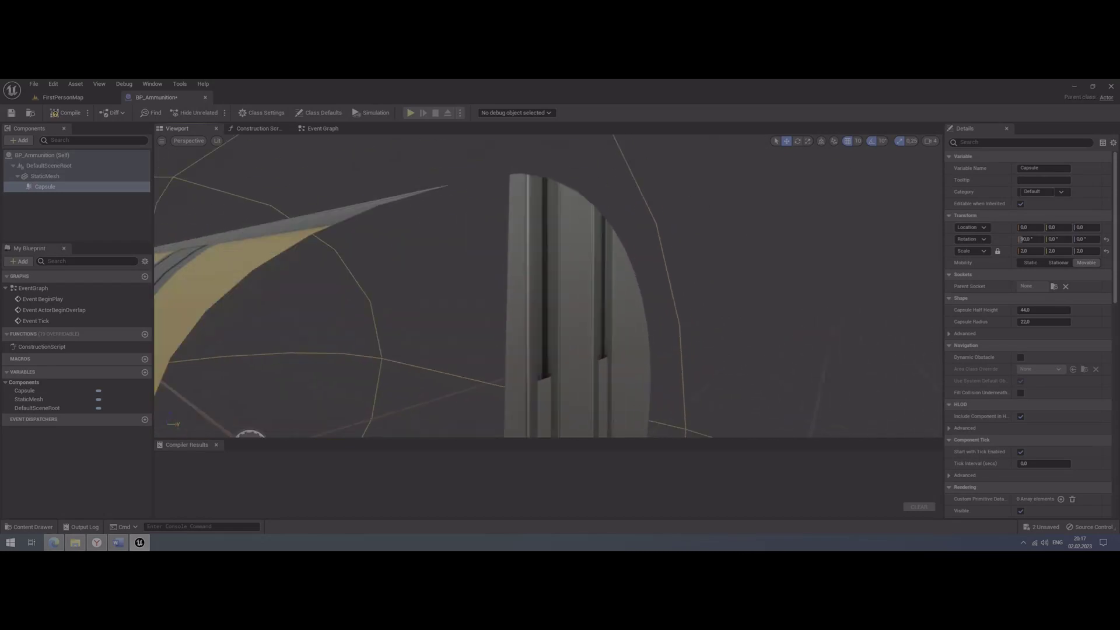
{"action": "right_click_drag", "start_coordinate": [514, 309], "coordinate": [480, 334]}
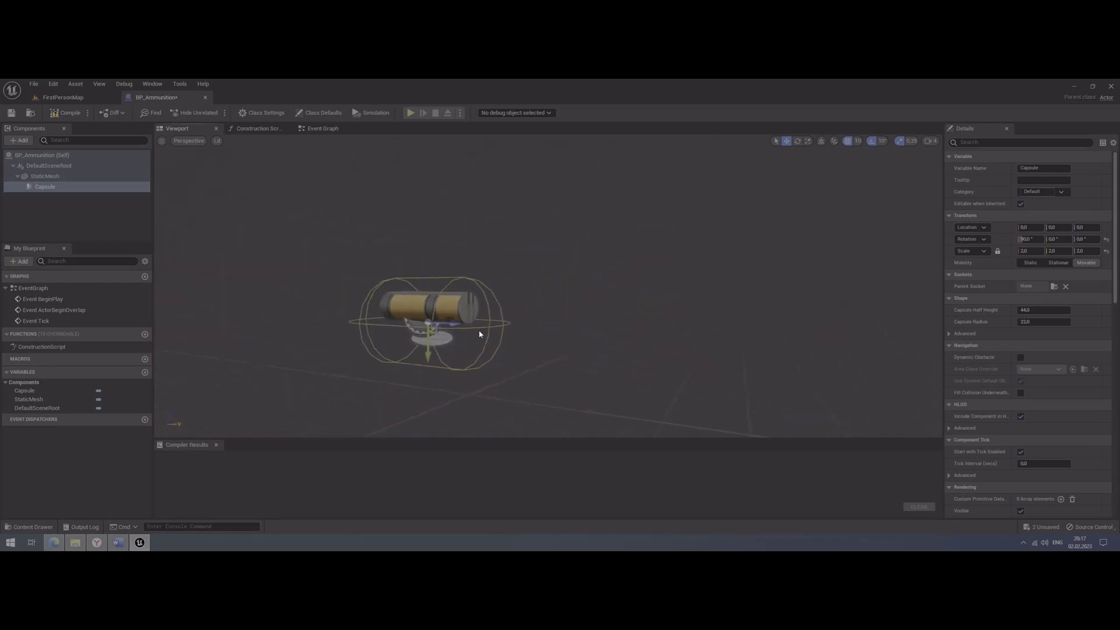
Unlock the scale axes and set the Capsule's scale to 1, 1, 1.5
{"action": "left_click", "coordinate": [1034, 251]}
{"action": "type", "text": "1"}
{"action": "key", "text": "Return"}
{"action": "left_click", "coordinate": [1056, 252]}
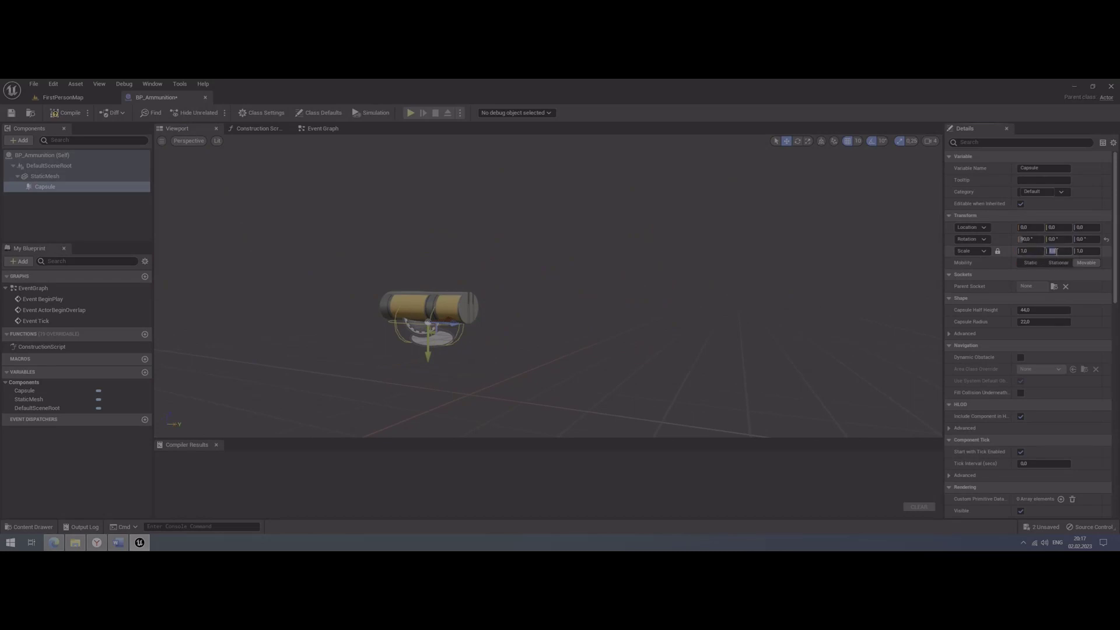
{"action": "left_click", "coordinate": [998, 252]}
{"action": "type", "text": "1.5"}
{"action": "key", "text": "Return"}
{"action": "left_click", "coordinate": [1084, 252]}
{"action": "type", "text": "1.5"}
{"action": "key", "text": "Return"}
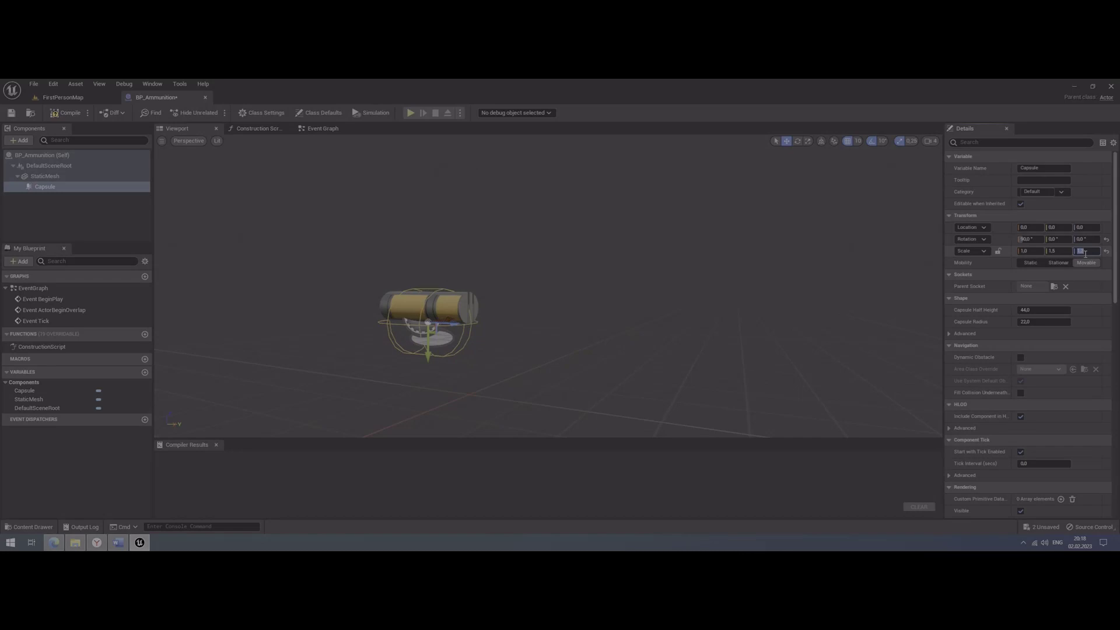
{"action": "key", "text": "BackSpace"}
{"action": "key", "text": "Return"}
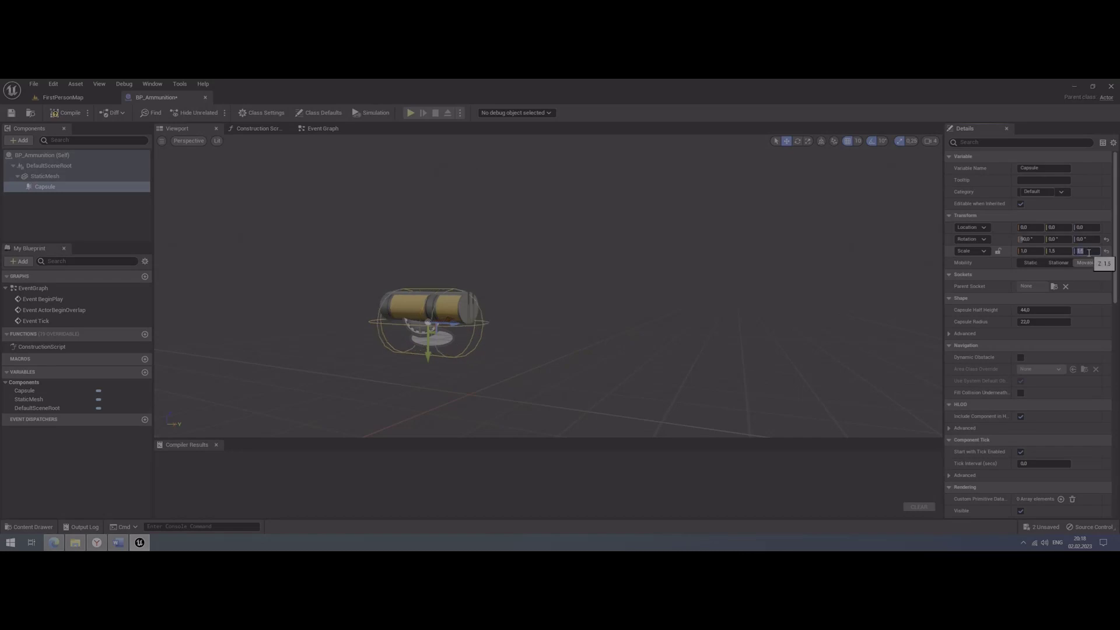
{"action": "left_click_drag", "start_coordinate": [429, 361], "coordinate": [430, 344]}
{"action": "left_click", "coordinate": [1062, 252]}
{"action": "type", "text": "1"}
{"action": "key", "text": "Return"}
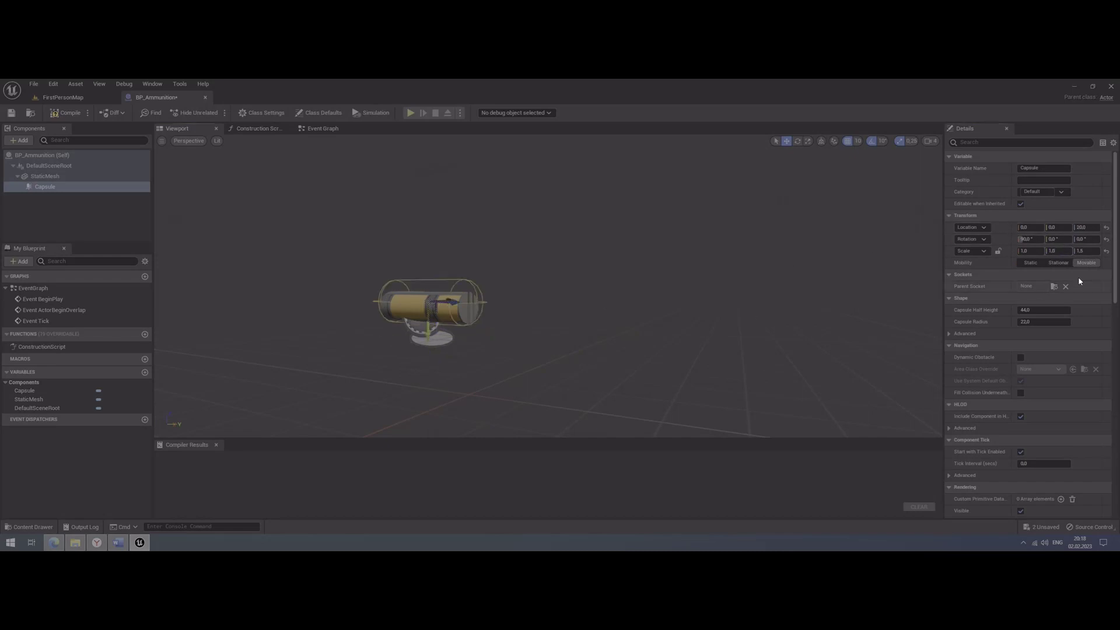
Raise the Capsule to Location Z 15 around the ammo model
{"action": "left_click", "coordinate": [1082, 227]}
{"action": "type", "text": "10"}
{"action": "key", "text": "Return"}
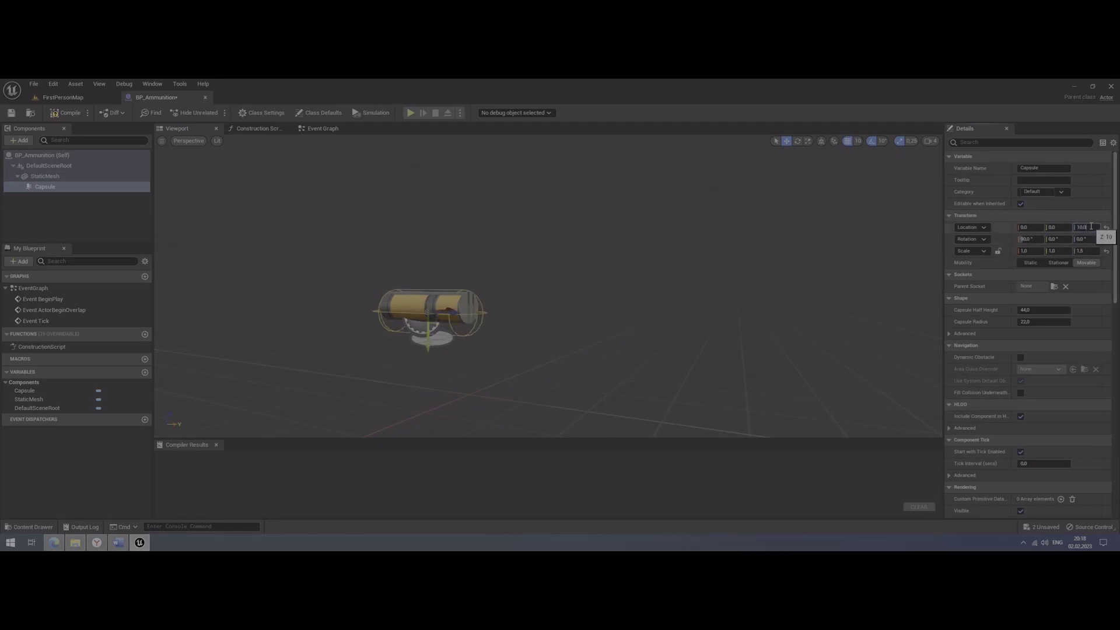
{"action": "type", "text": "15"}
{"action": "key", "text": "Return"}
{"action": "right_click_drag", "start_coordinate": [551, 301], "coordinate": [550, 301]}
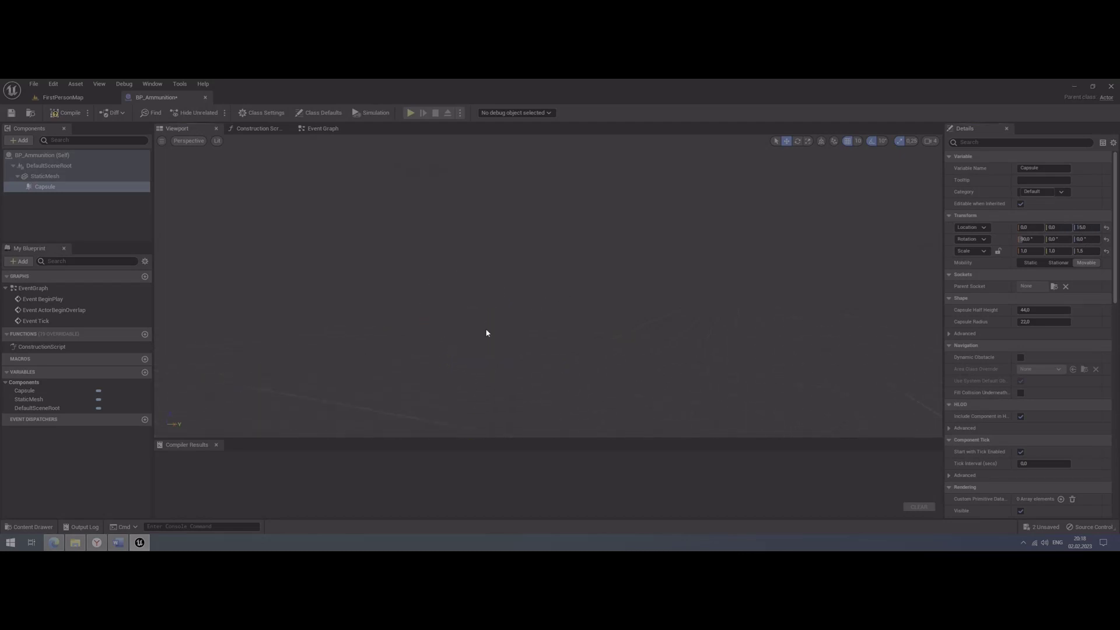
{"action": "right_click_drag", "start_coordinate": [488, 333], "coordinate": [529, 388]}
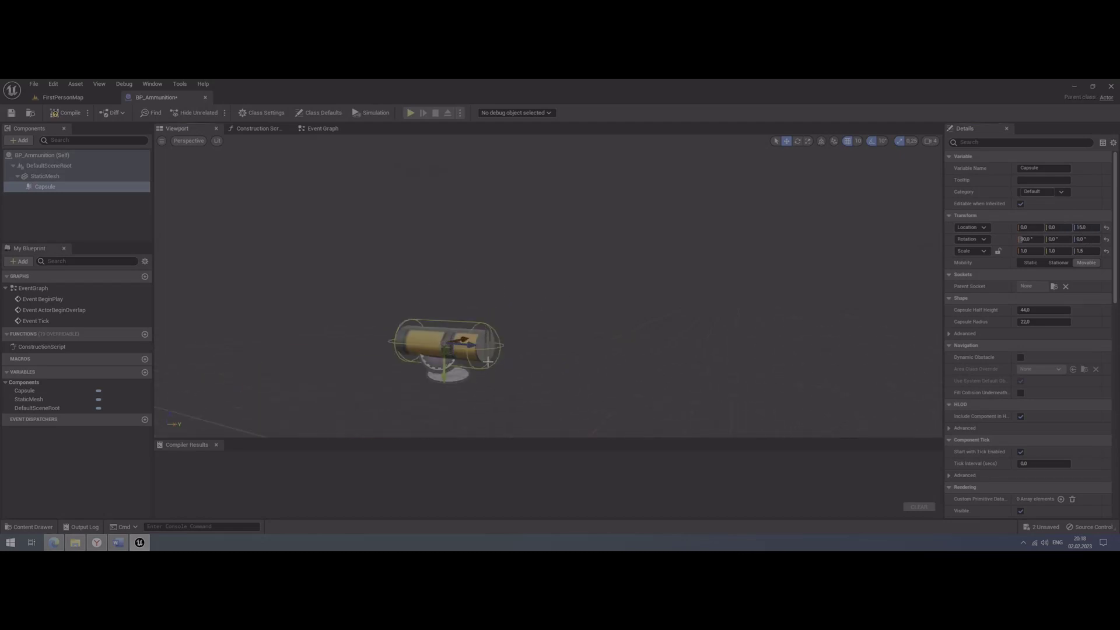
Compile and save, then delete Event BeginPlay and Event Tick, moving ActorBeginOverlap up-left
{"action": "left_click", "coordinate": [66, 112]}
{"action": "left_click", "coordinate": [13, 115]}
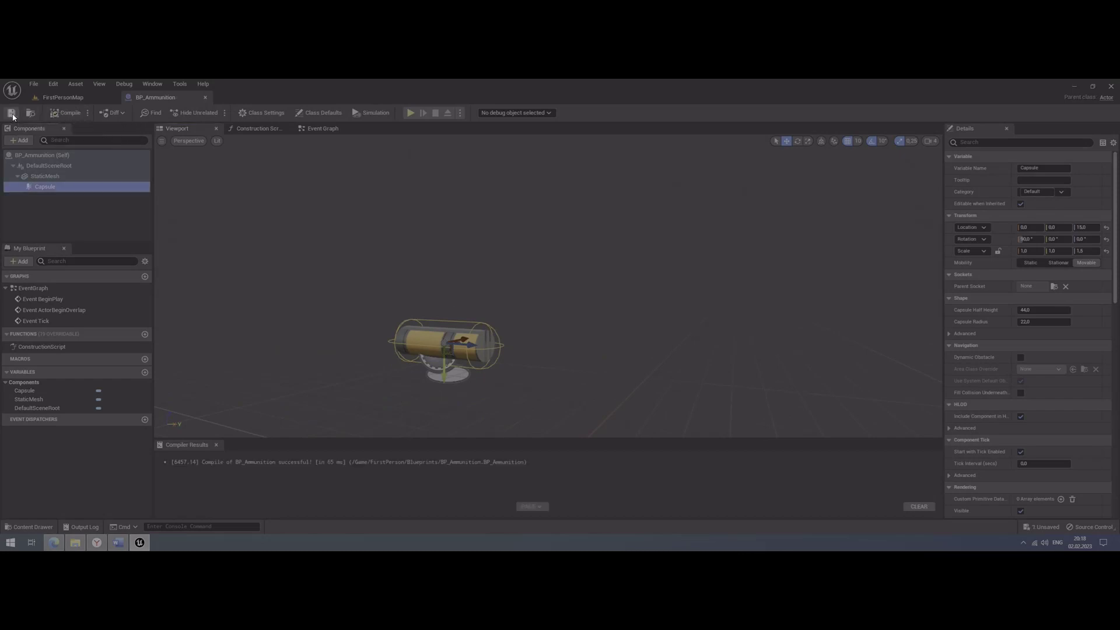
{"action": "left_click", "coordinate": [323, 128]}
{"action": "left_click", "coordinate": [574, 221]}
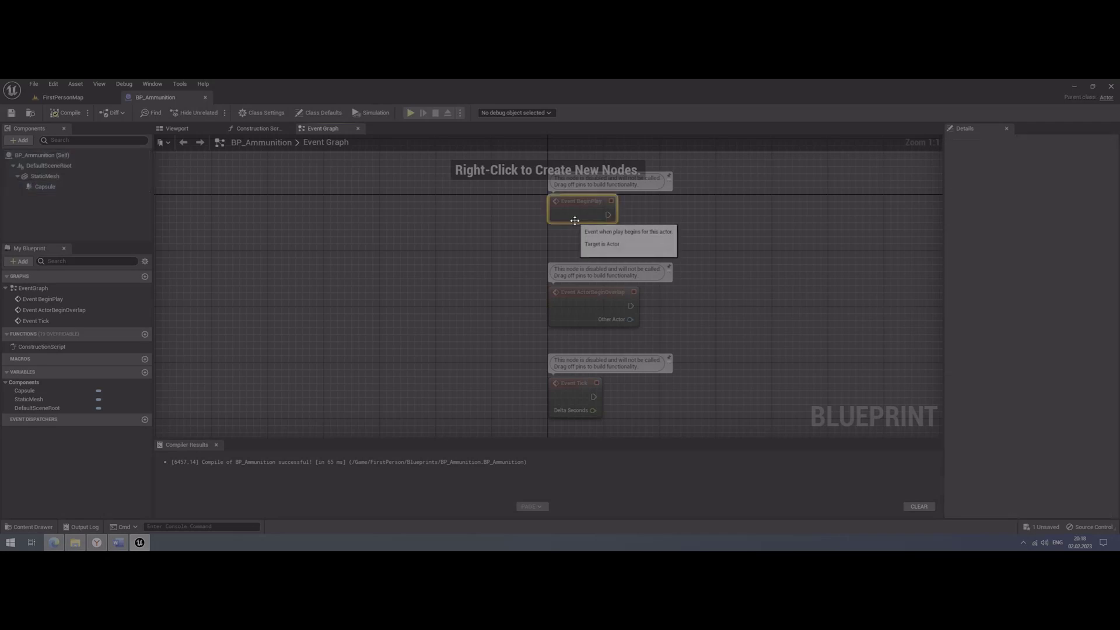
{"action": "key", "text": "Delete"}
{"action": "left_click", "coordinate": [573, 388]}
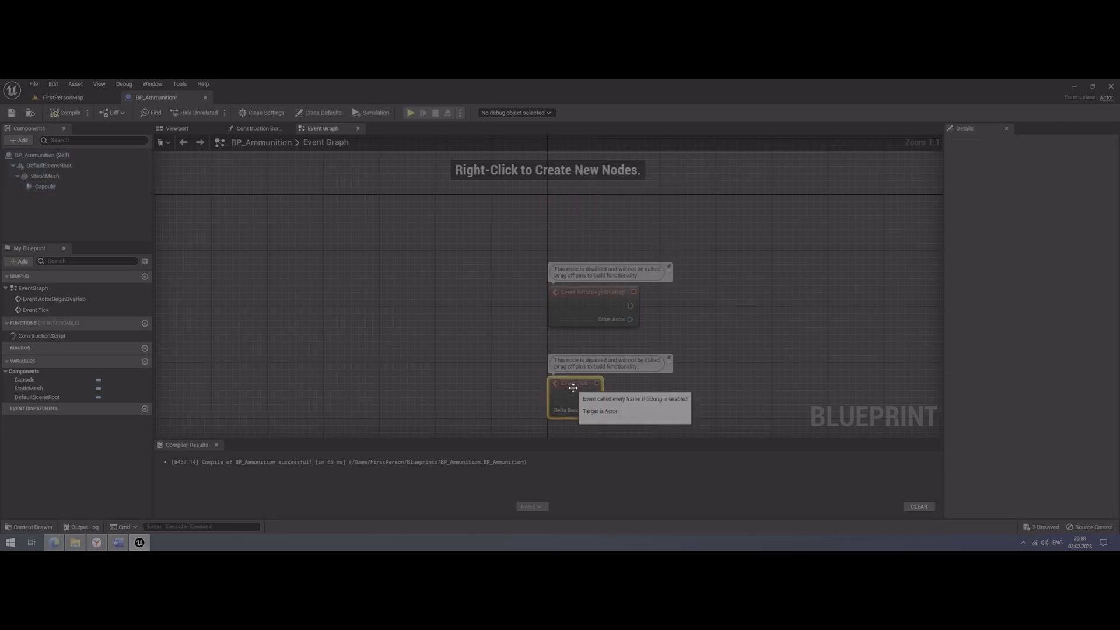
{"action": "key", "text": "Delete"}
{"action": "mouse_move", "coordinate": [602, 309]}
{"action": "left_mouse_down"}
{"action": "mouse_move", "coordinate": [321, 239]}
{"action": "mouse_move", "coordinate": [430, 266]}
{"action": "left_mouse_up"}
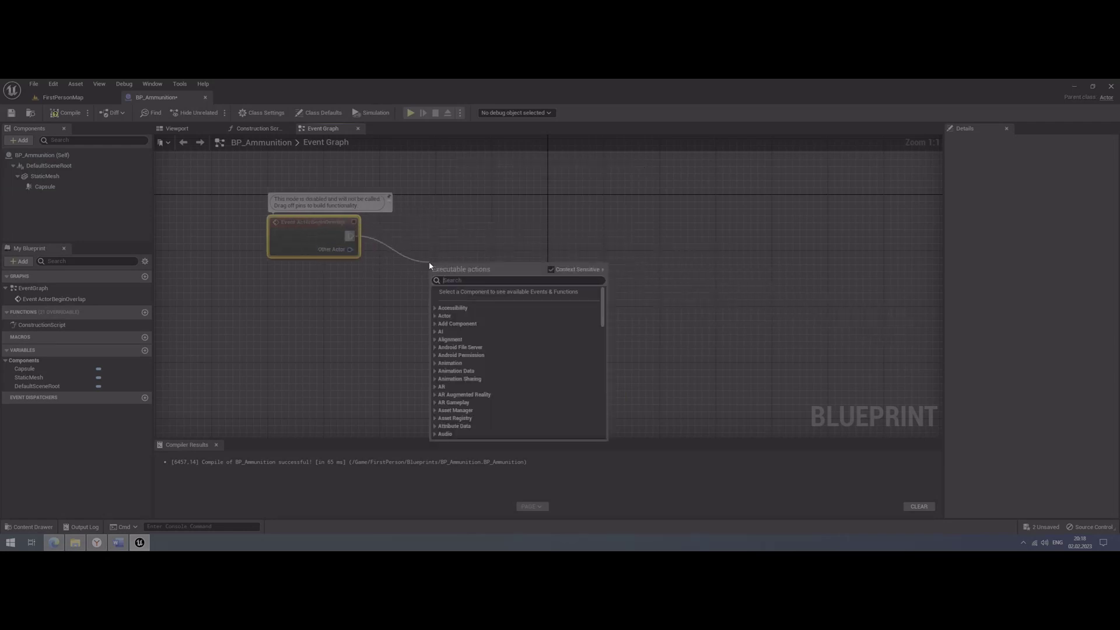
Add a Cast To BP_FirstPersonCharacter node beside the overlap event and wire Other Actor into its Object
{"action": "type", "text": "c"}
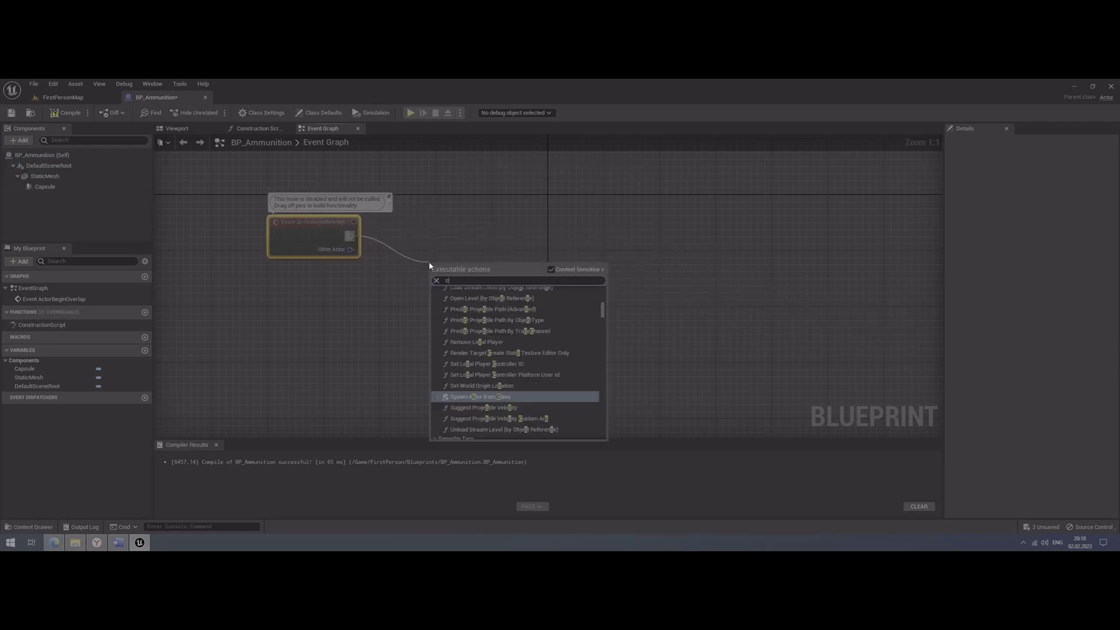
{"action": "type", "text": "ast"}
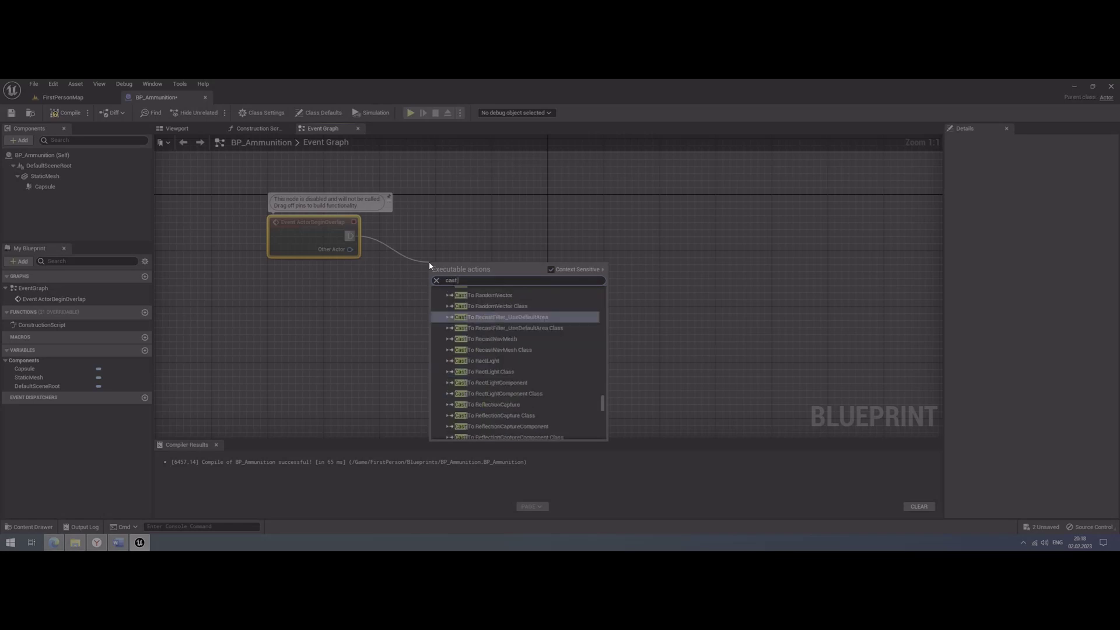
{"action": "type", "text": " to"}
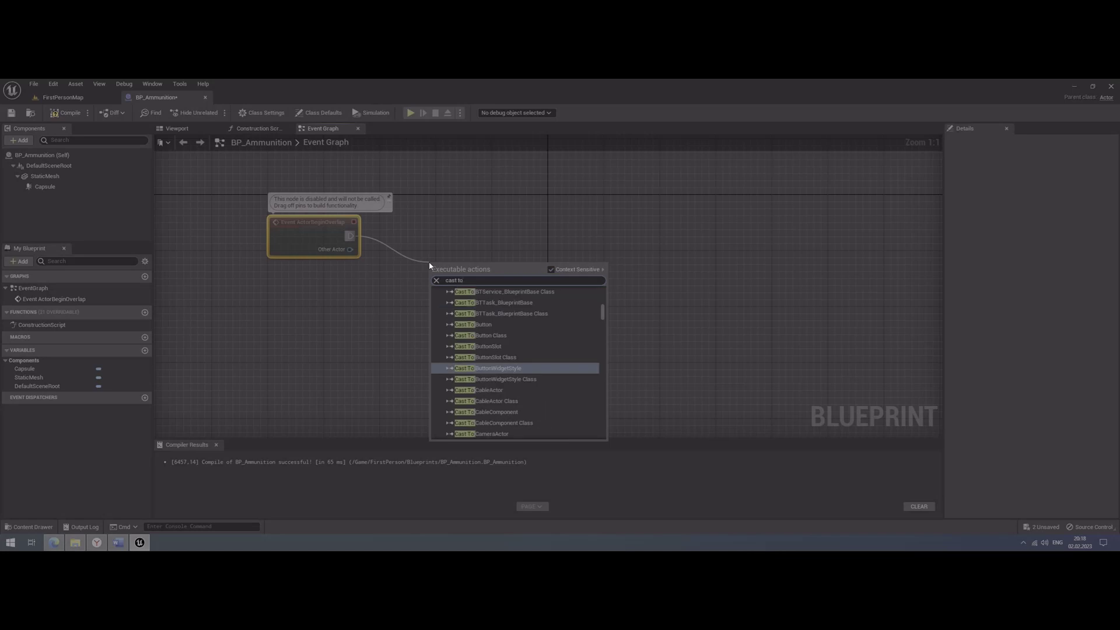
{"action": "type", "text": " BP"}
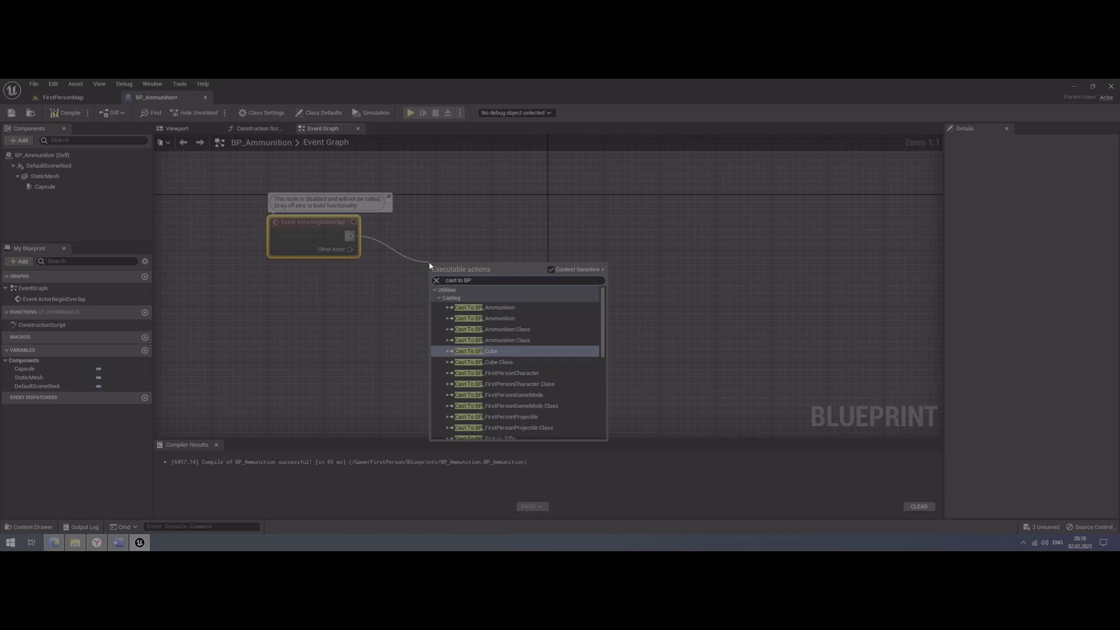
{"action": "left_click", "coordinate": [502, 372]}
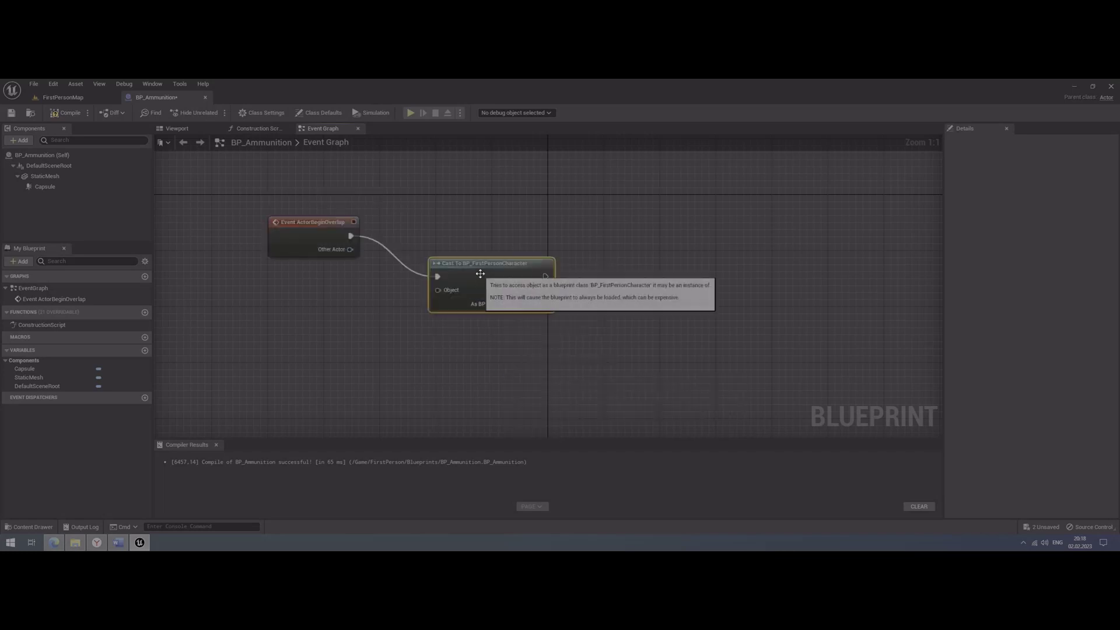
{"action": "left_click_drag", "start_coordinate": [480, 274], "coordinate": [452, 232]}
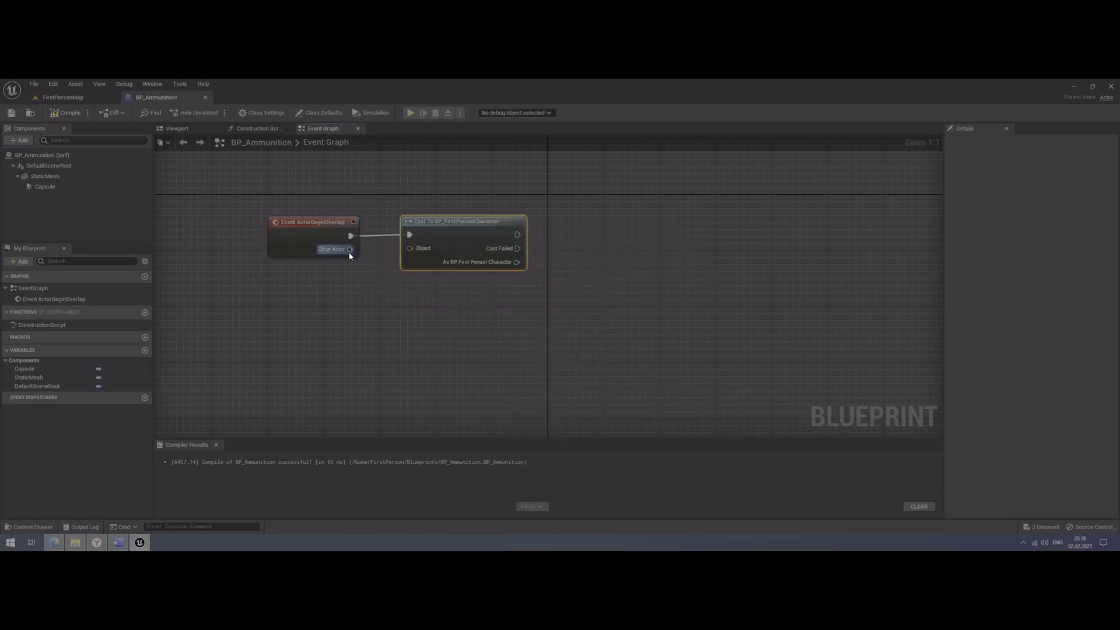
{"action": "left_click_drag", "start_coordinate": [350, 249], "coordinate": [410, 248]}
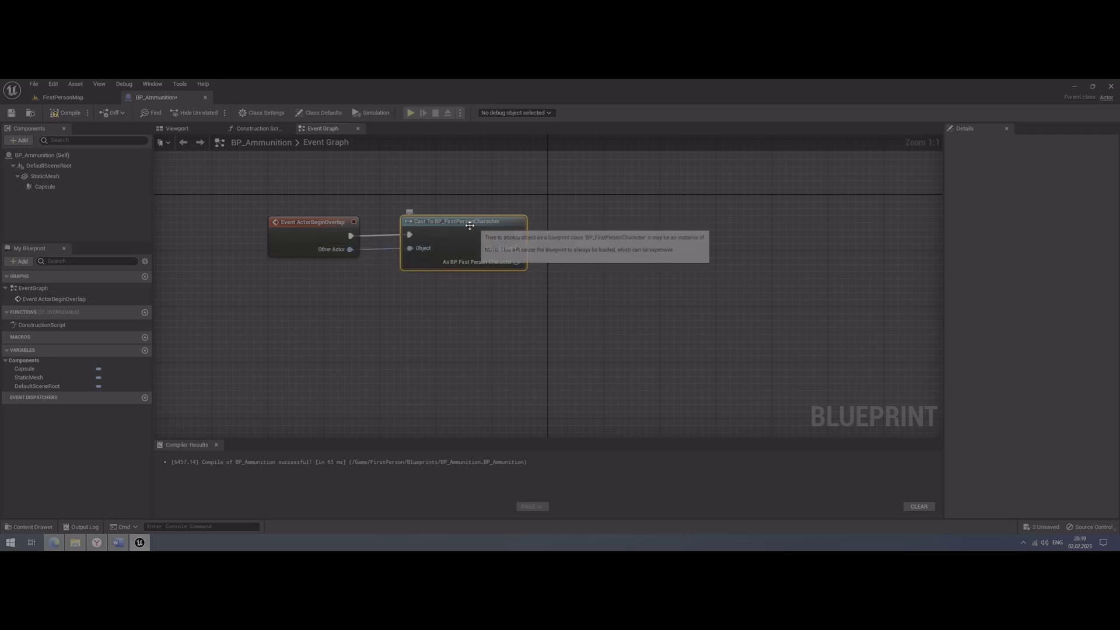
{"action": "left_click_drag", "start_coordinate": [469, 226], "coordinate": [455, 227]}
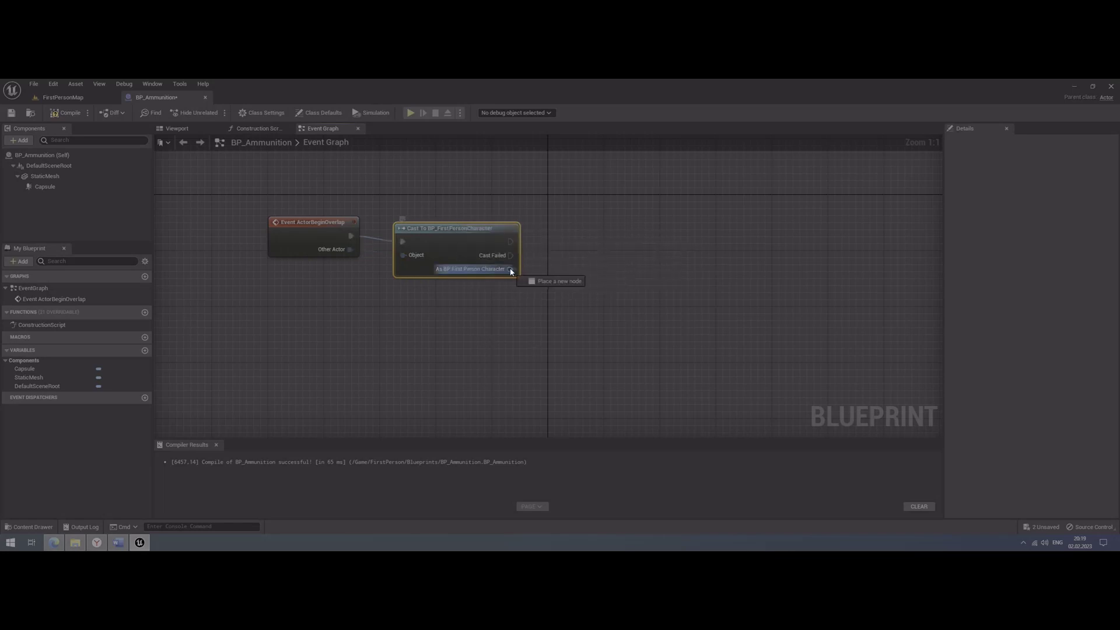
Add a Get Patron node from the cast's character output
{"action": "left_click_drag", "start_coordinate": [509, 269], "coordinate": [539, 295]}
{"action": "type", "text": "p"}
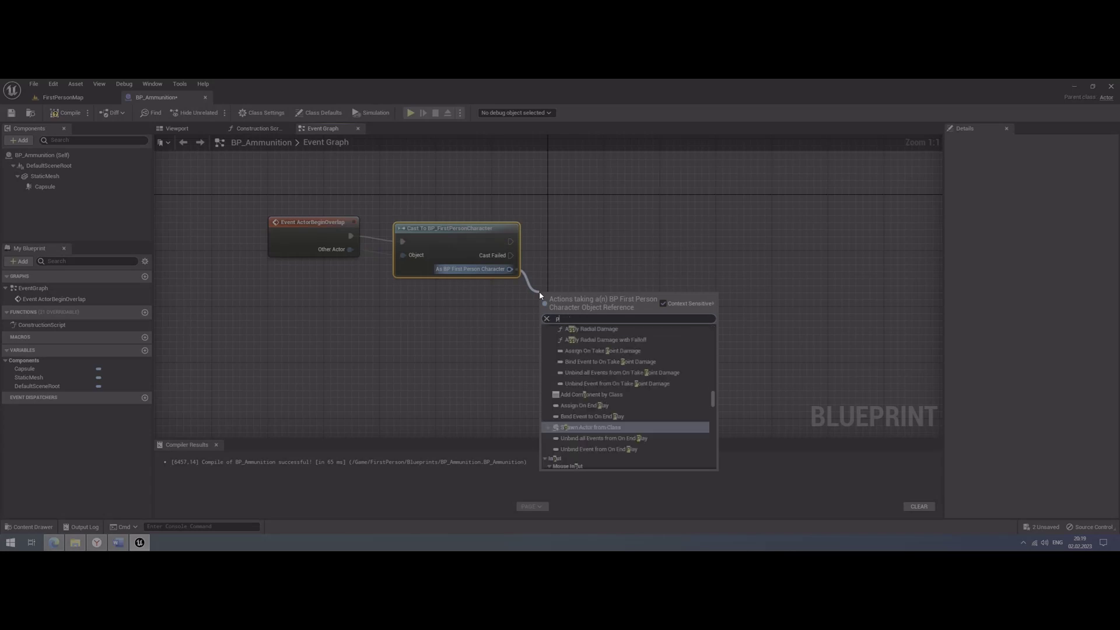
{"action": "type", "text": "atro"}
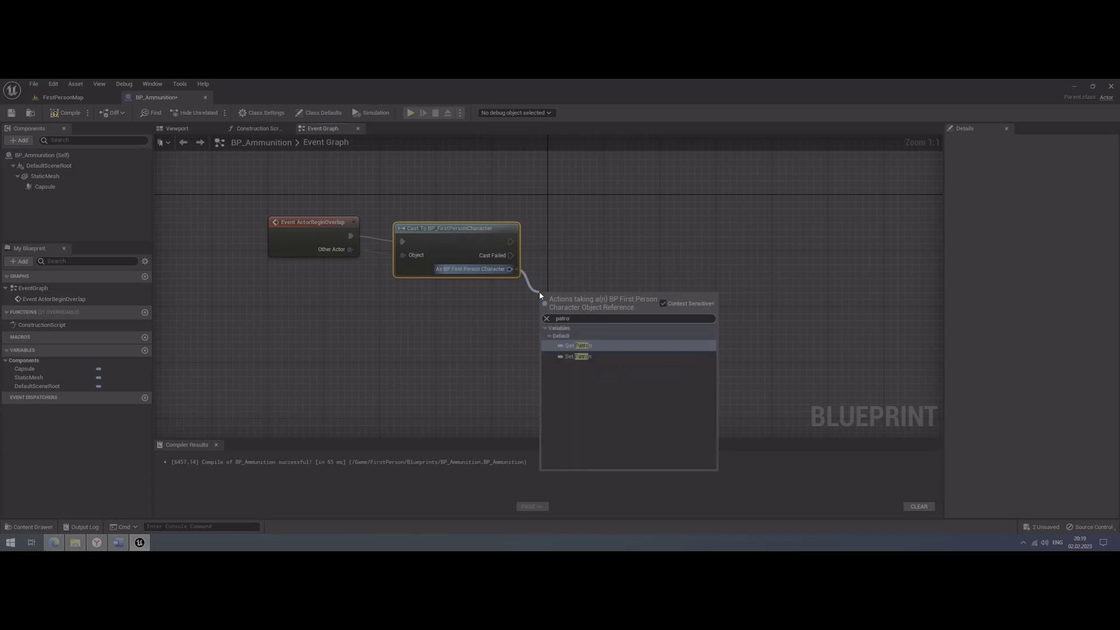
{"action": "left_click", "coordinate": [575, 345]}
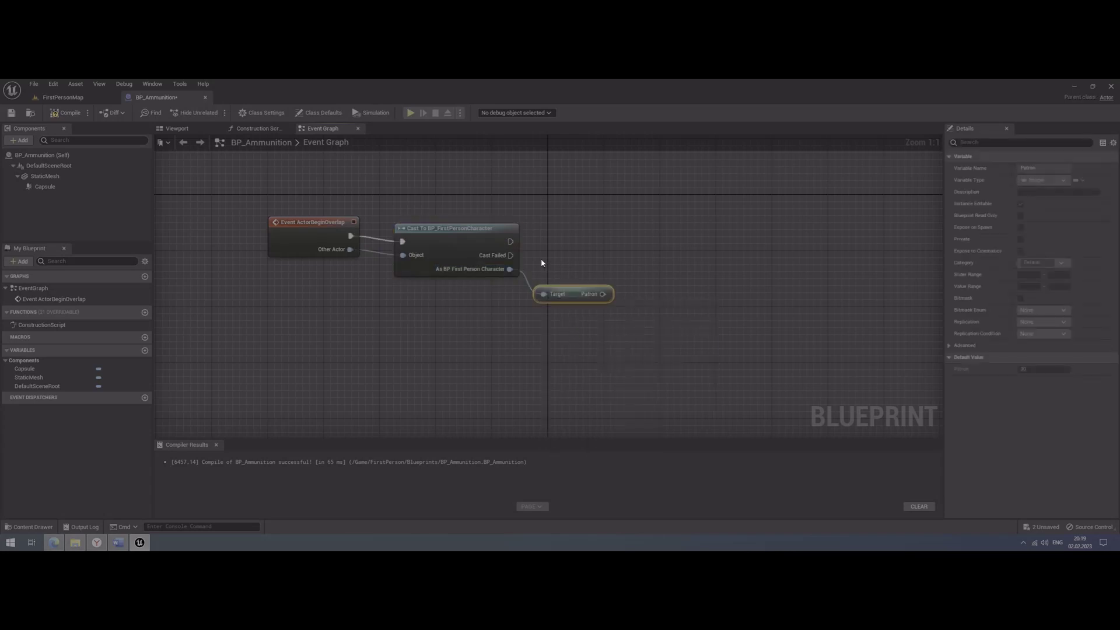
Add a SET Patron node after the cast, straighten its wire, and add a new variable
{"action": "left_click_drag", "start_coordinate": [510, 242], "coordinate": [644, 241]}
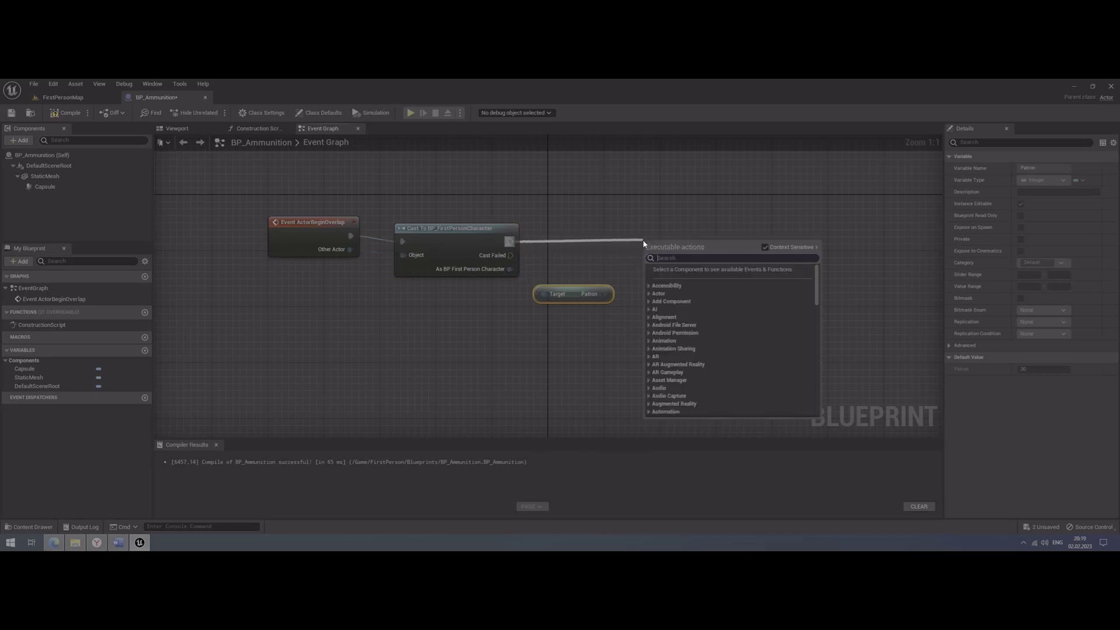
{"action": "type", "text": "patr"}
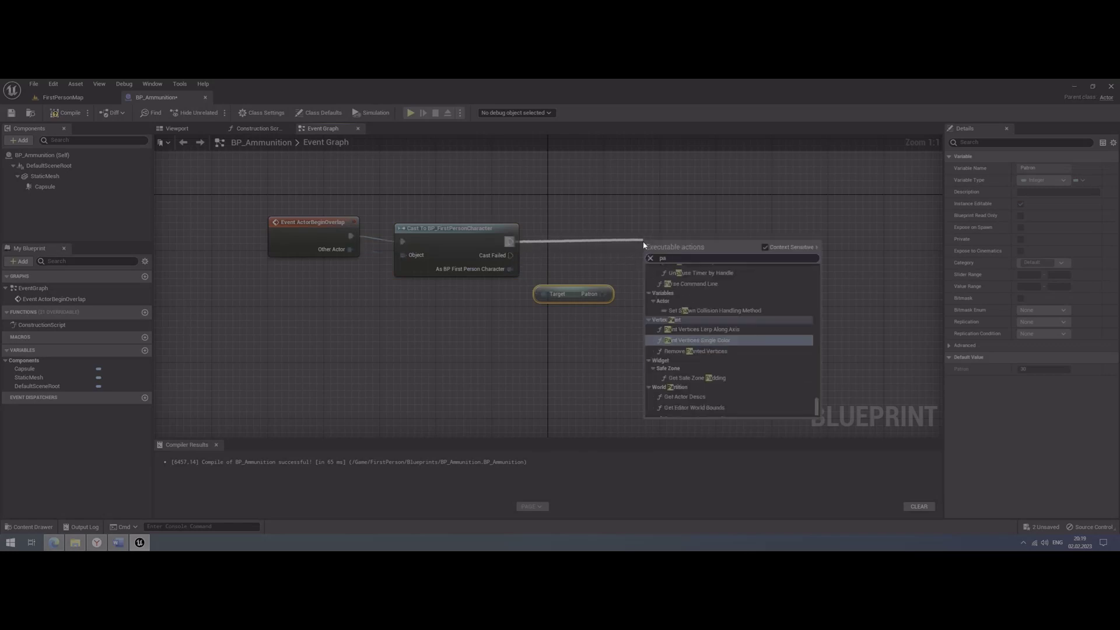
{"action": "left_click", "coordinate": [664, 286]}
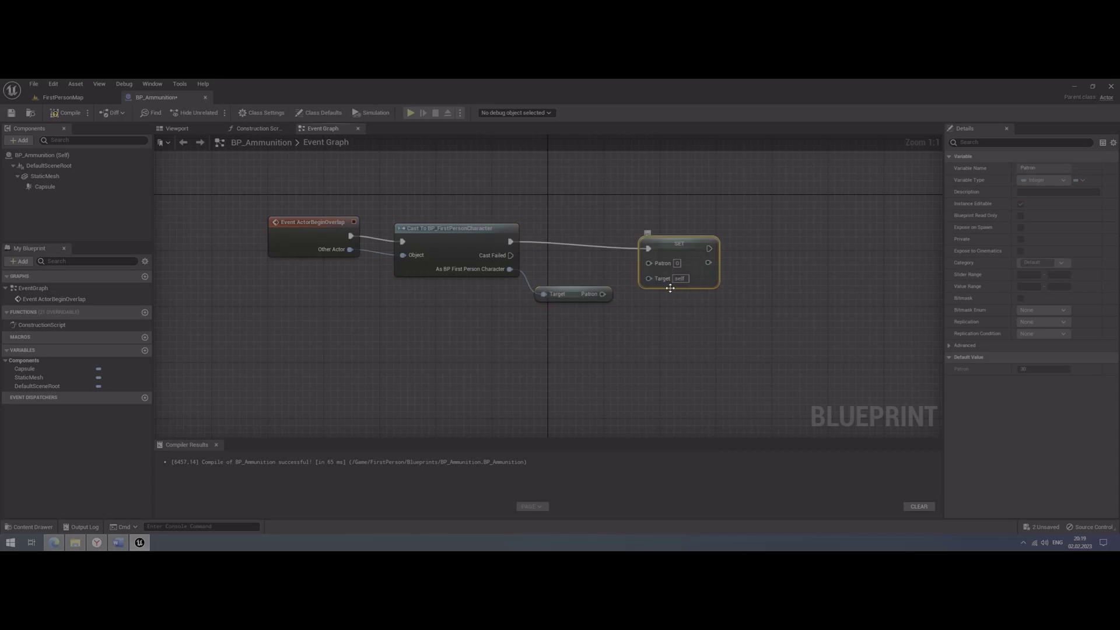
{"action": "left_click_drag", "start_coordinate": [681, 243], "coordinate": [696, 237]}
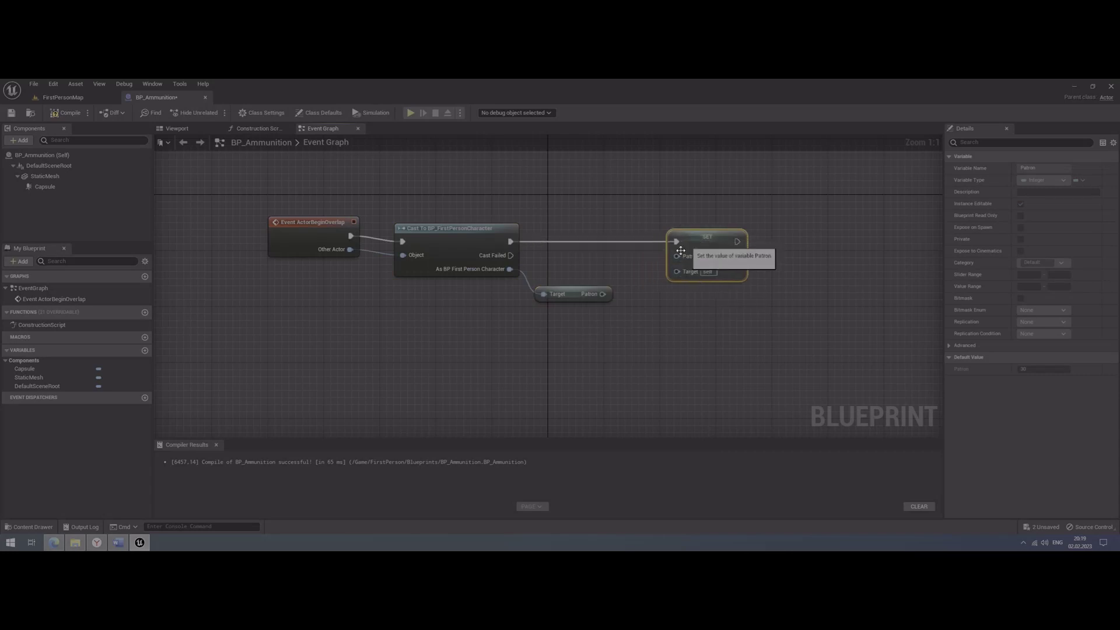
{"action": "left_click", "coordinate": [404, 314]}
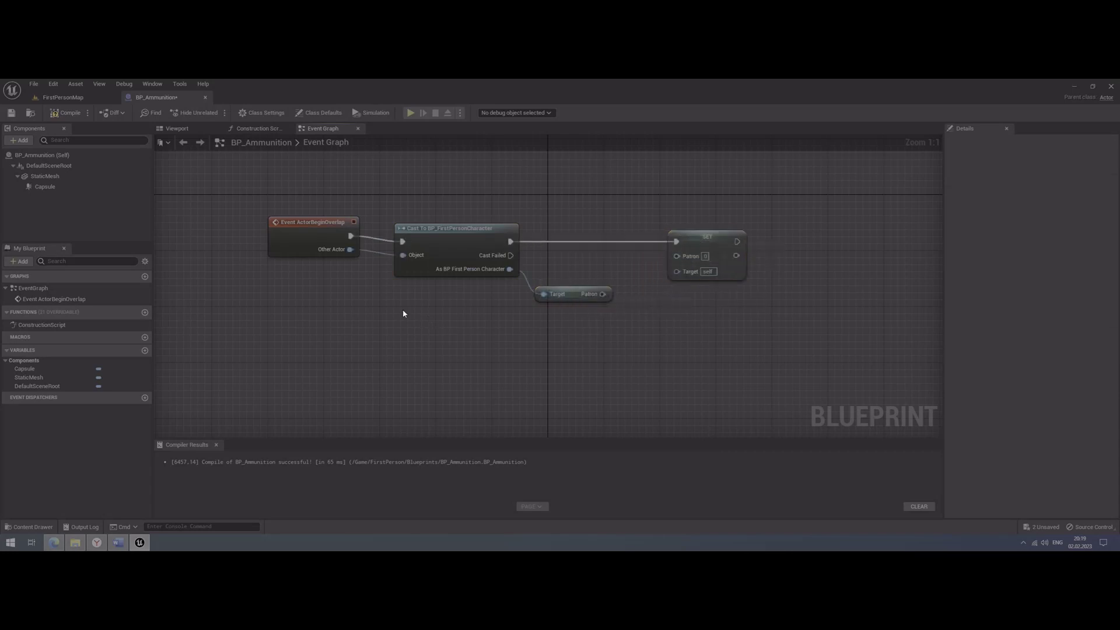
{"action": "left_click", "coordinate": [145, 350]}
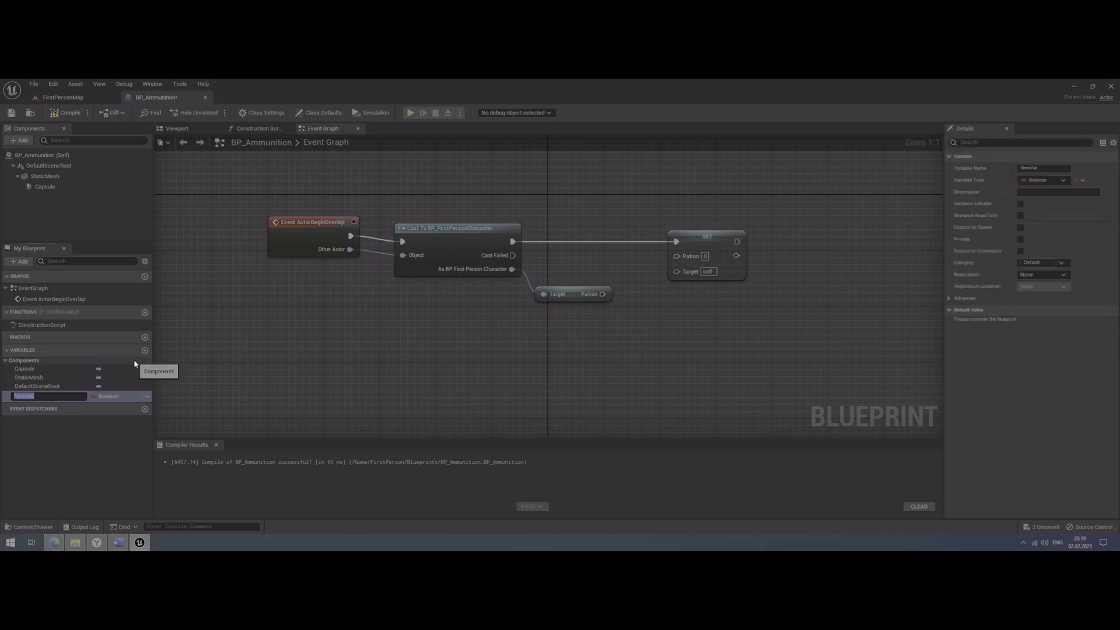
Name the new variable ammunition and set its type to Integer
{"action": "type", "text": "ammunition"}
{"action": "key", "text": "Return"}
{"action": "left_click", "coordinate": [112, 400]}
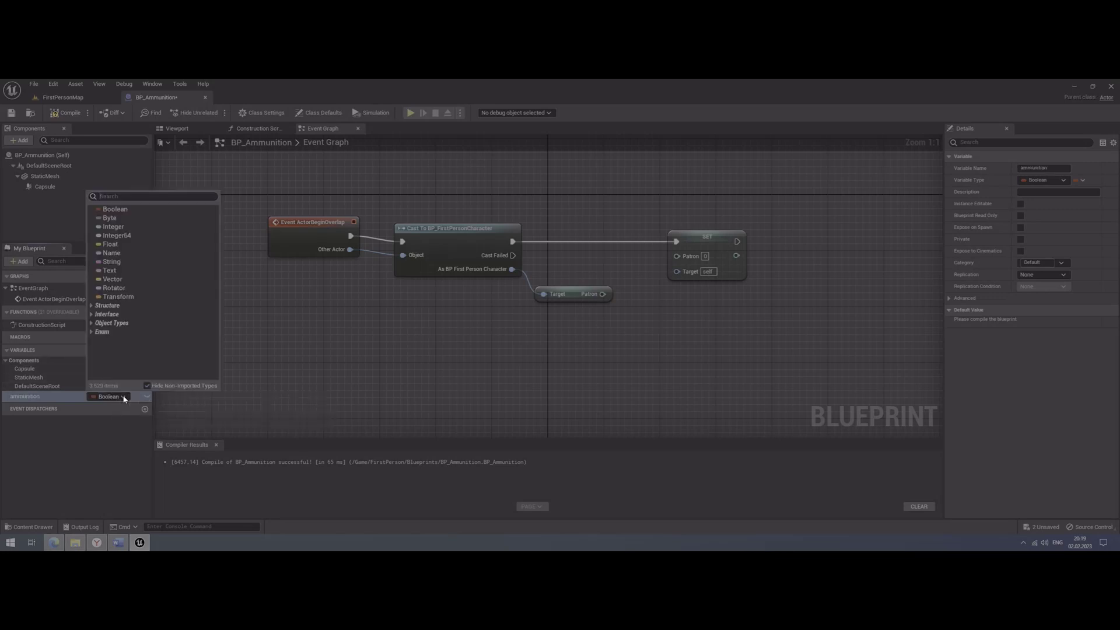
{"action": "left_click", "coordinate": [113, 227]}
Compile and save the blueprint, then start renaming the ammunition variable
{"action": "left_click", "coordinate": [66, 112]}
{"action": "left_click", "coordinate": [12, 113]}
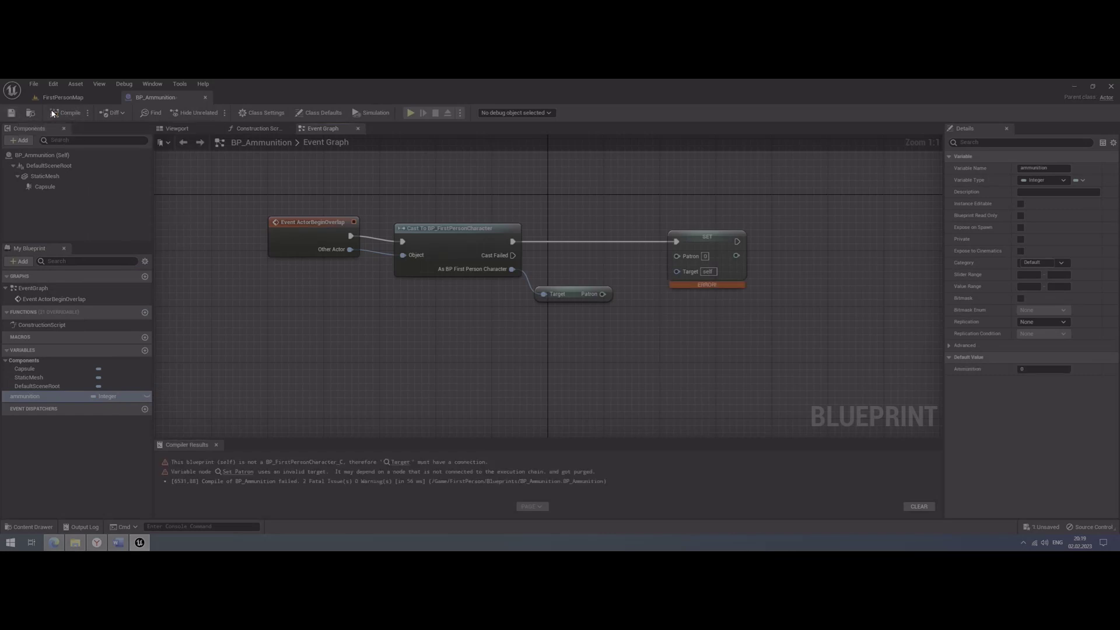
{"action": "right_click", "coordinate": [78, 395]}
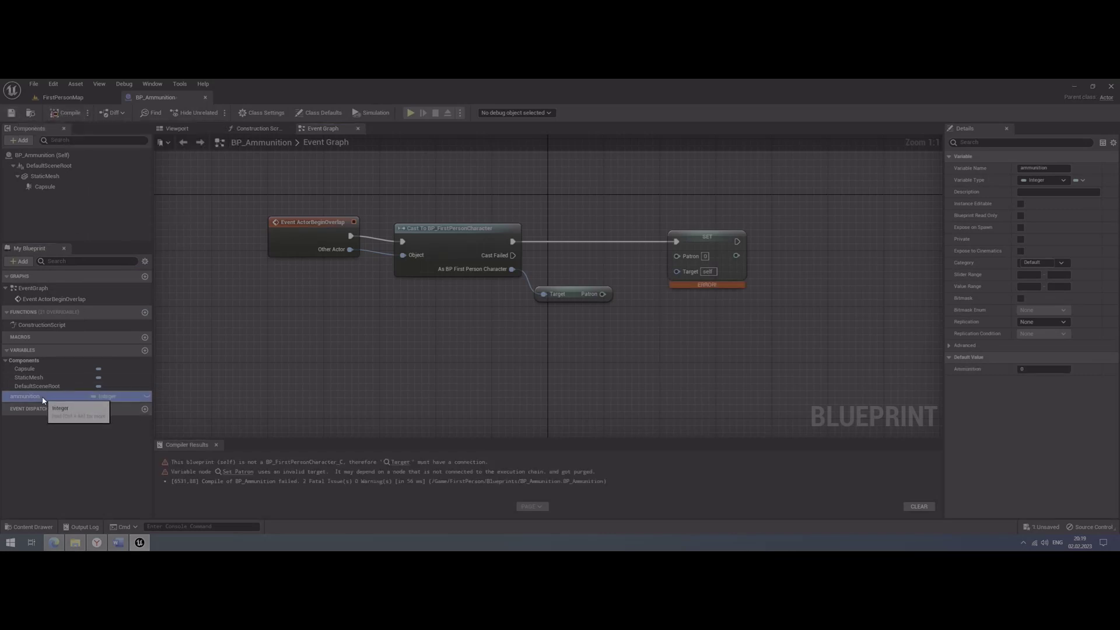
{"action": "left_click", "coordinate": [73, 408]}
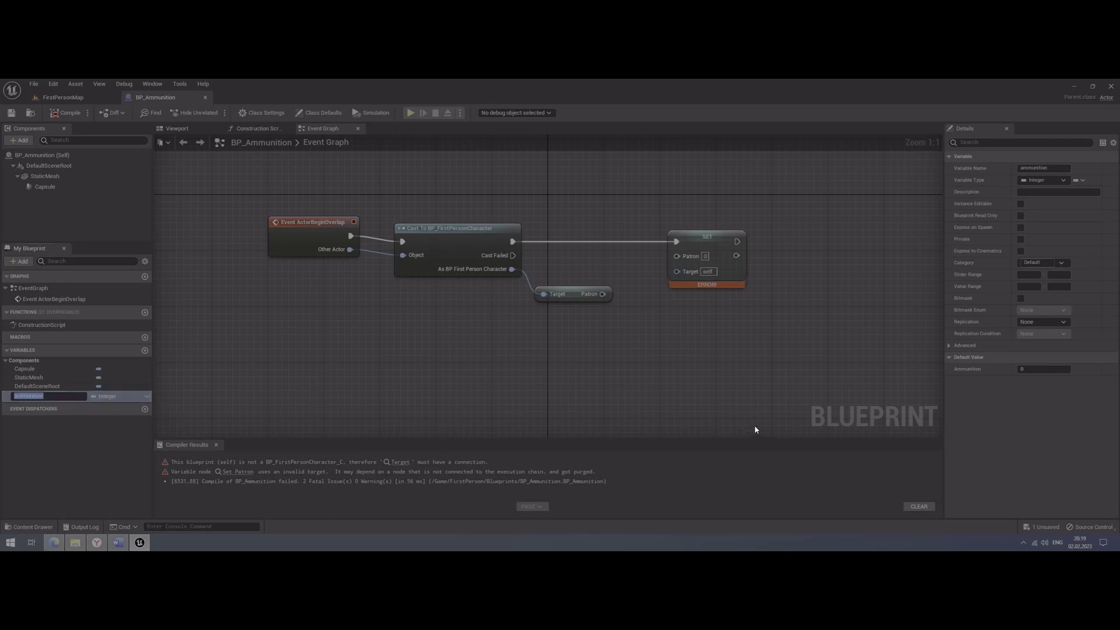
Set the Ammunition variable's default value to 20
{"action": "left_click", "coordinate": [1045, 368]}
{"action": "type", "text": "20"}
{"action": "left_click", "coordinate": [12, 112]}
Add an Ammunition getter and an Integer Add node fed by Patron
{"action": "left_click_drag", "start_coordinate": [27, 397], "coordinate": [544, 326]}
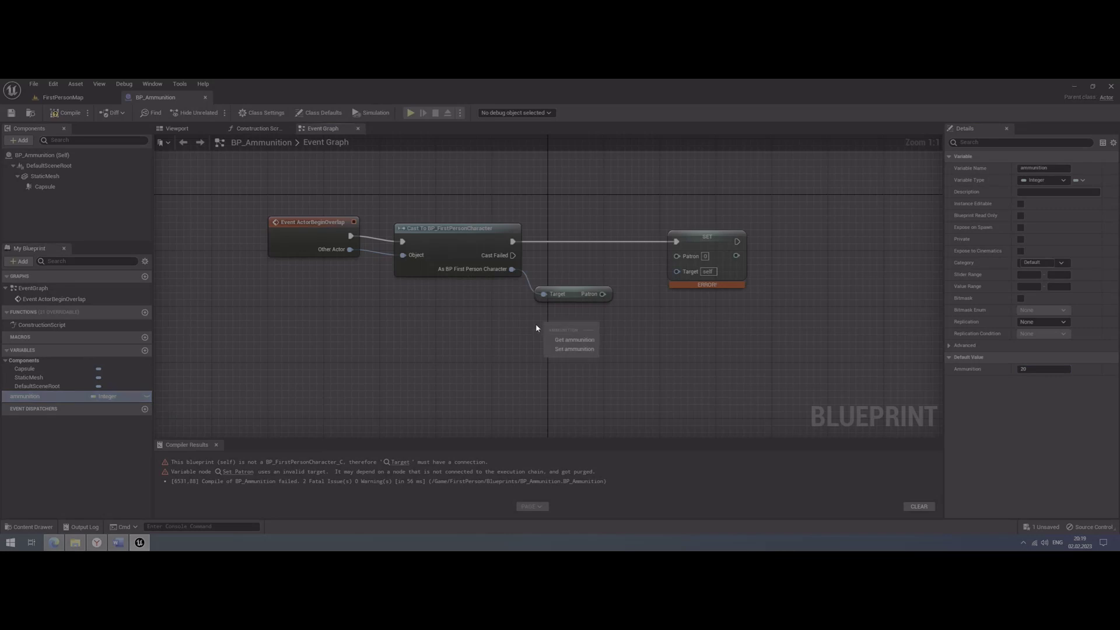
{"action": "left_click", "coordinate": [570, 341]}
{"action": "left_click_drag", "start_coordinate": [603, 295], "coordinate": [628, 309]}
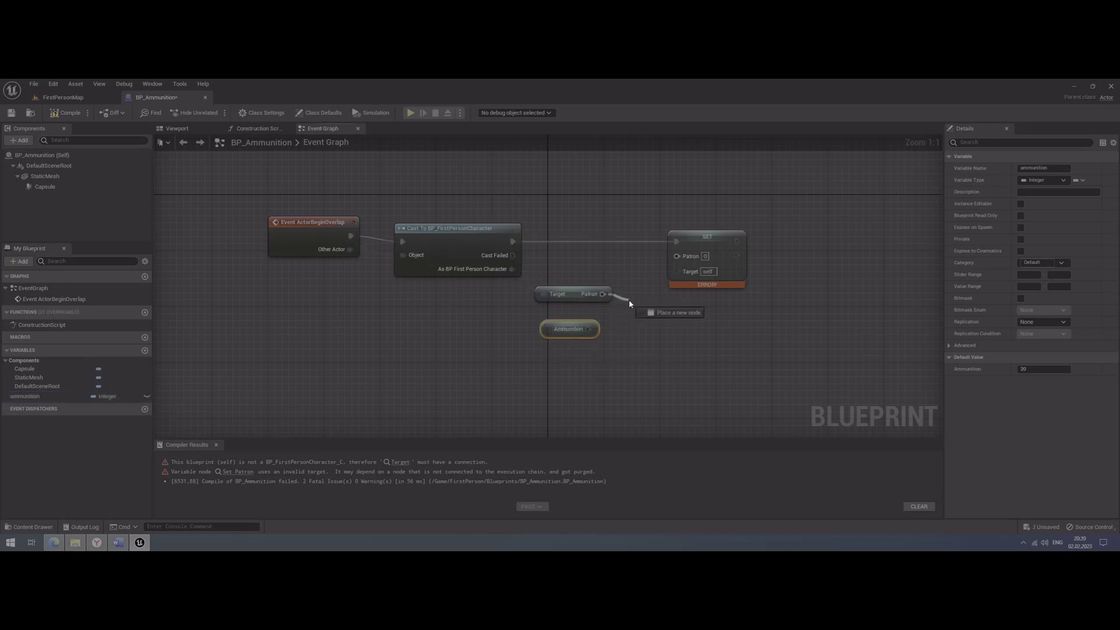
{"action": "type", "text": "+"}
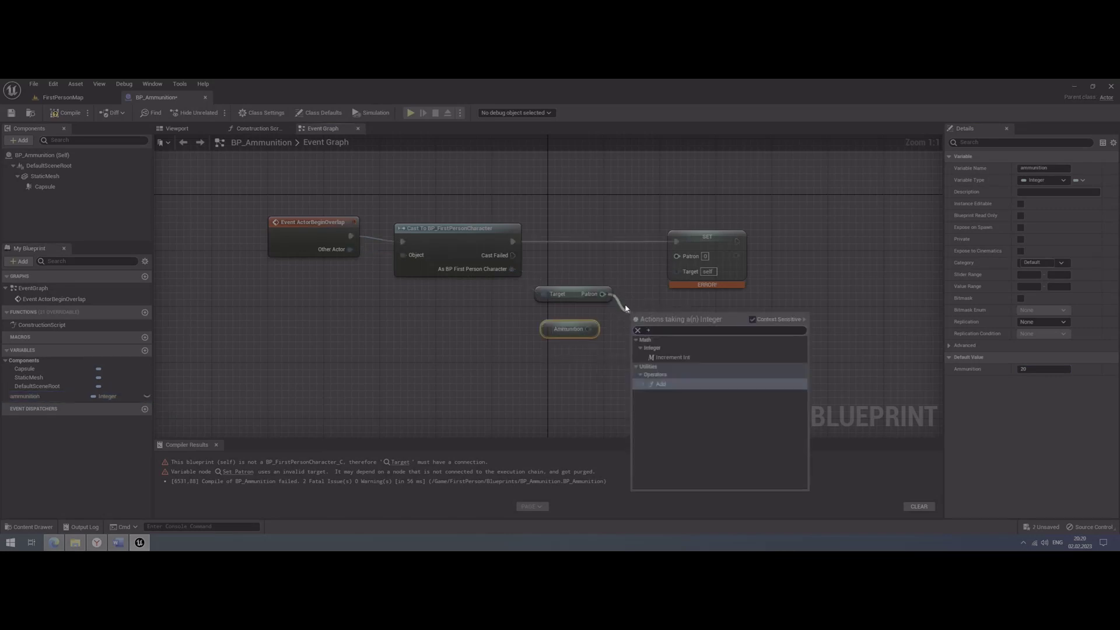
{"action": "left_click", "coordinate": [662, 383]}
Feed Patron plus Ammunition and the character Target into SET Patron, then compile and save
{"action": "left_click_drag", "start_coordinate": [589, 329], "coordinate": [635, 331]}
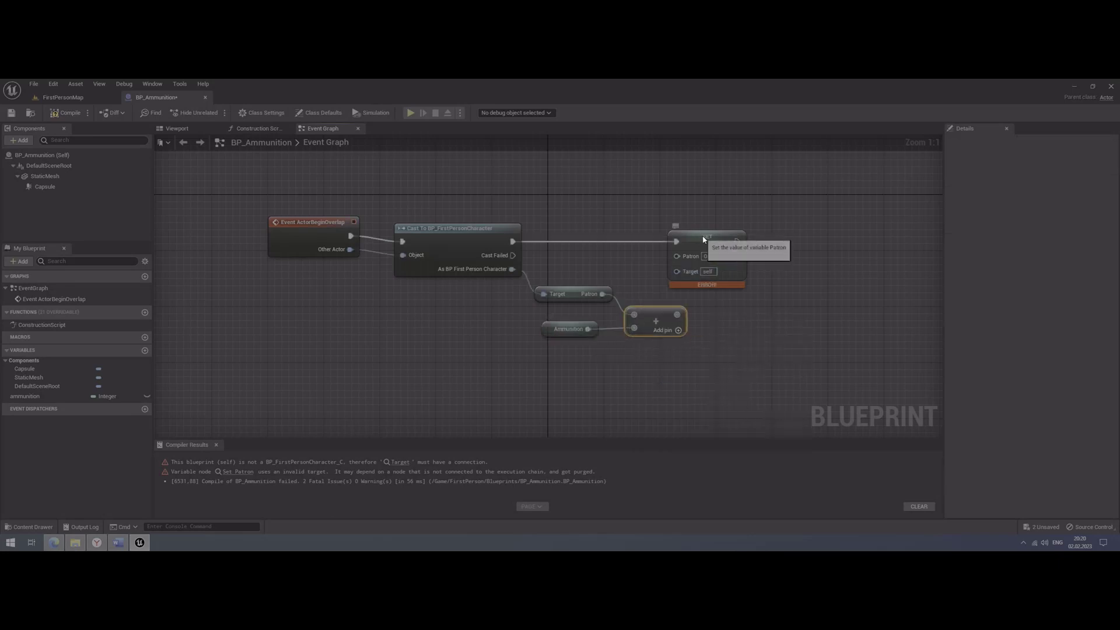
{"action": "left_click_drag", "start_coordinate": [707, 236], "coordinate": [748, 236]}
{"action": "left_click_drag", "start_coordinate": [677, 315], "coordinate": [721, 260]}
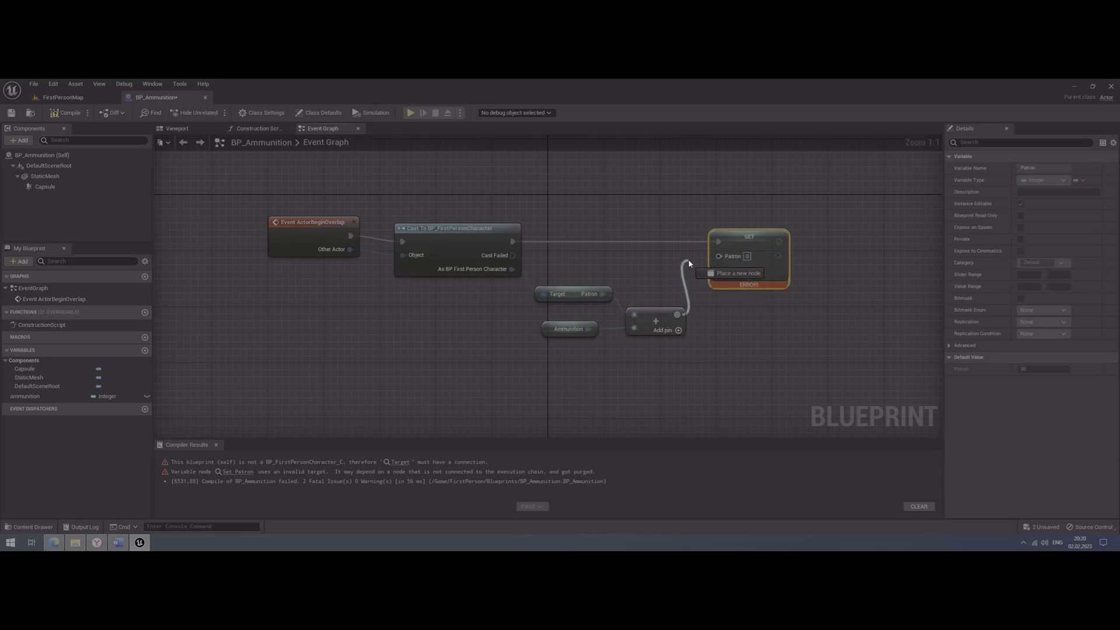
{"action": "mouse_move", "coordinate": [512, 269]}
{"action": "left_mouse_down"}
{"action": "mouse_move", "coordinate": [685, 287]}
{"action": "mouse_move", "coordinate": [719, 269]}
{"action": "left_mouse_up"}
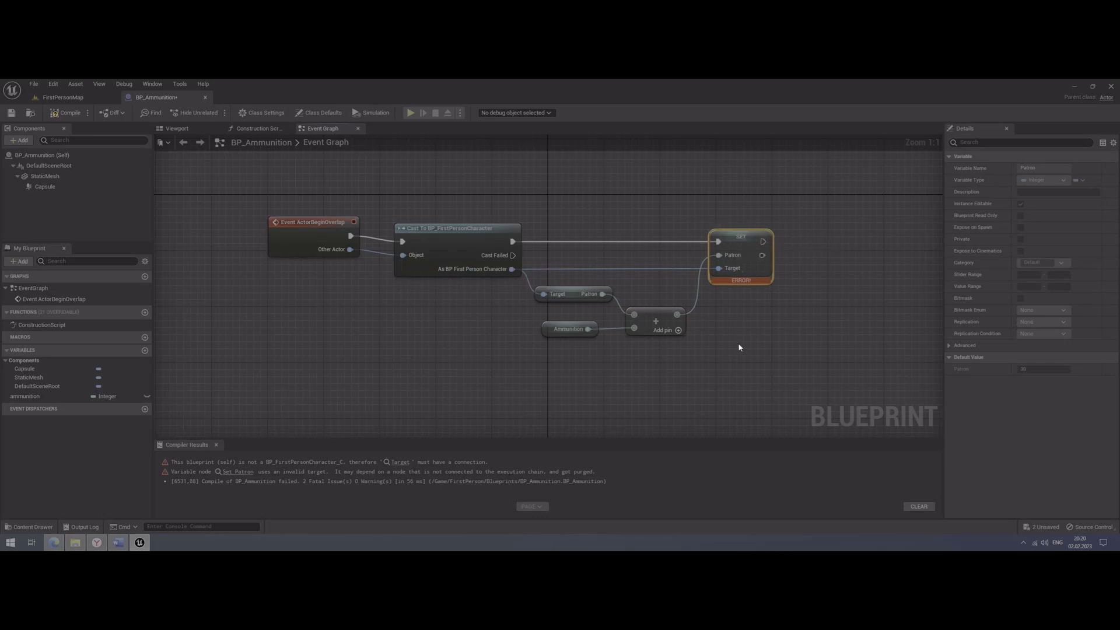
{"action": "left_click", "coordinate": [65, 113]}
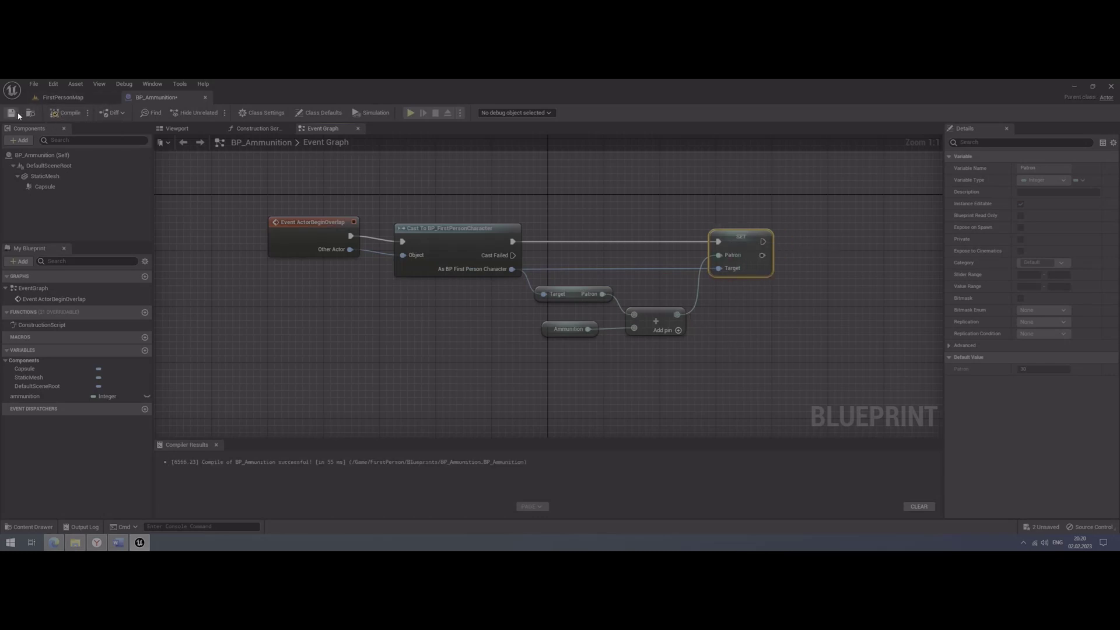
{"action": "left_click", "coordinate": [13, 114]}
Add a Play Sound at Location node after SET Patron using the Camera_Shutter sound
{"action": "right_click_drag", "start_coordinate": [727, 299], "coordinate": [594, 292]}
{"action": "left_click_drag", "start_coordinate": [604, 251], "coordinate": [657, 252]}
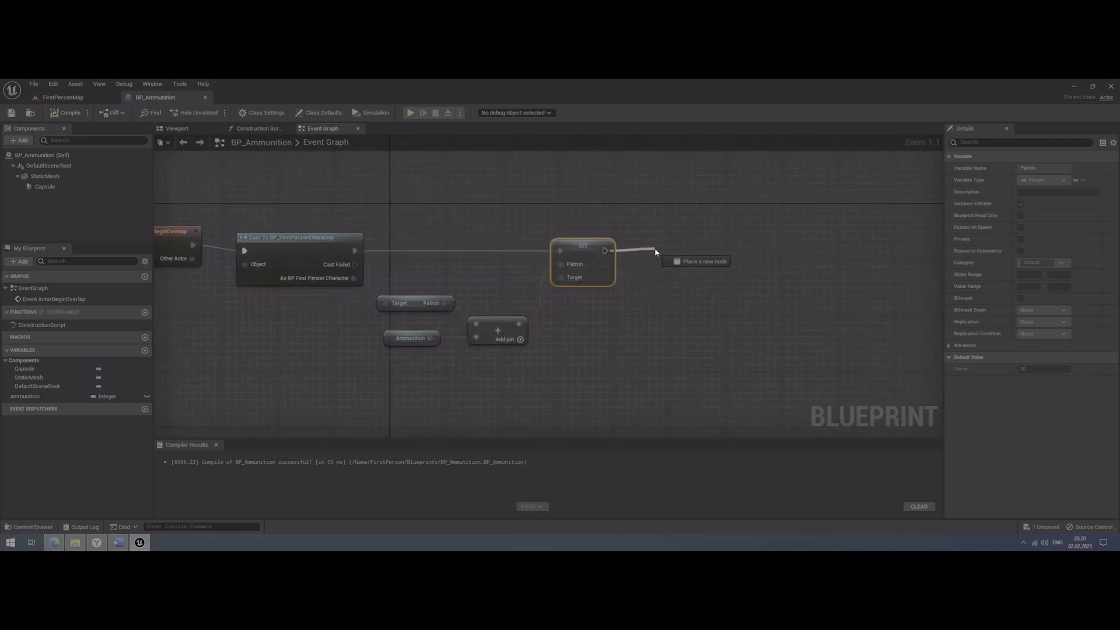
{"action": "type", "text": "p"}
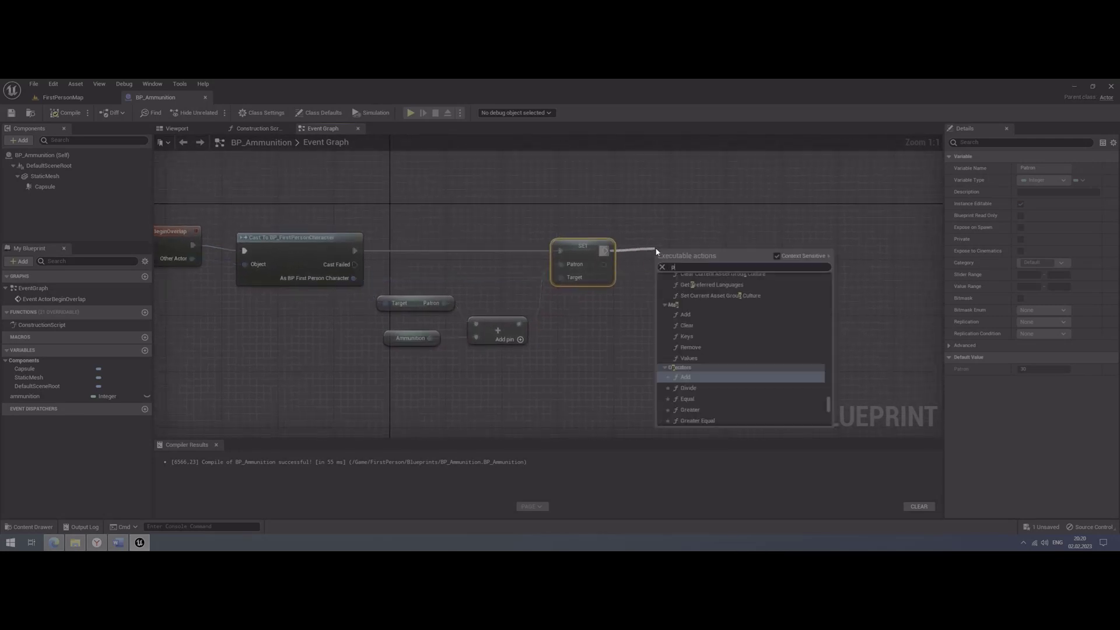
{"action": "type", "text": "lay"}
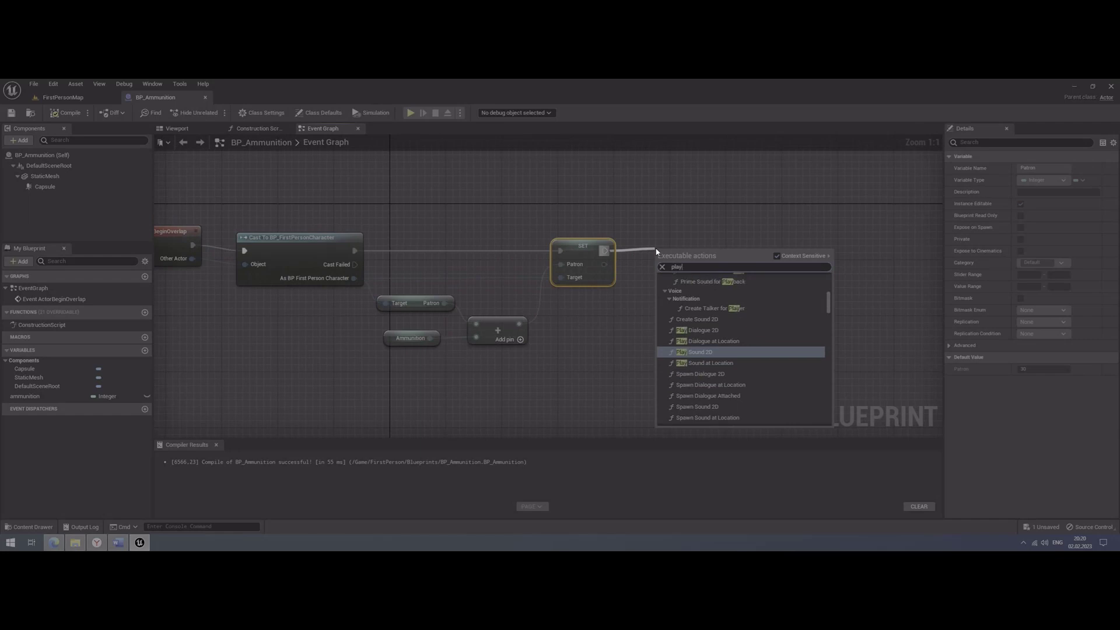
{"action": "left_click", "coordinate": [706, 363]}
{"action": "left_click_drag", "start_coordinate": [691, 264], "coordinate": [698, 251]}
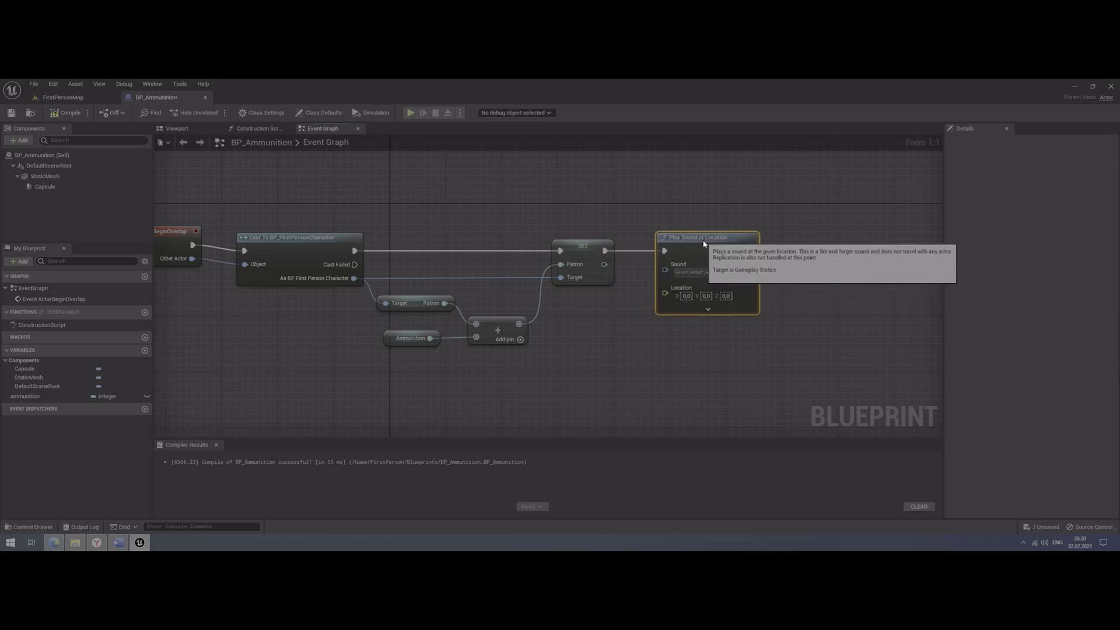
{"action": "left_click", "coordinate": [692, 272]}
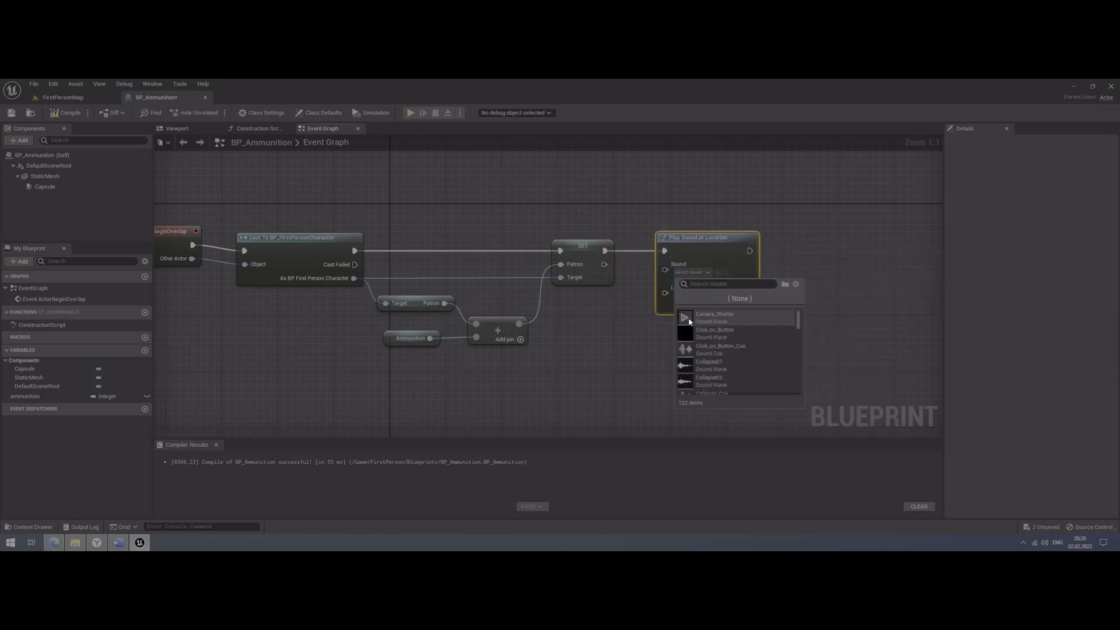
{"action": "left_click", "coordinate": [686, 318]}
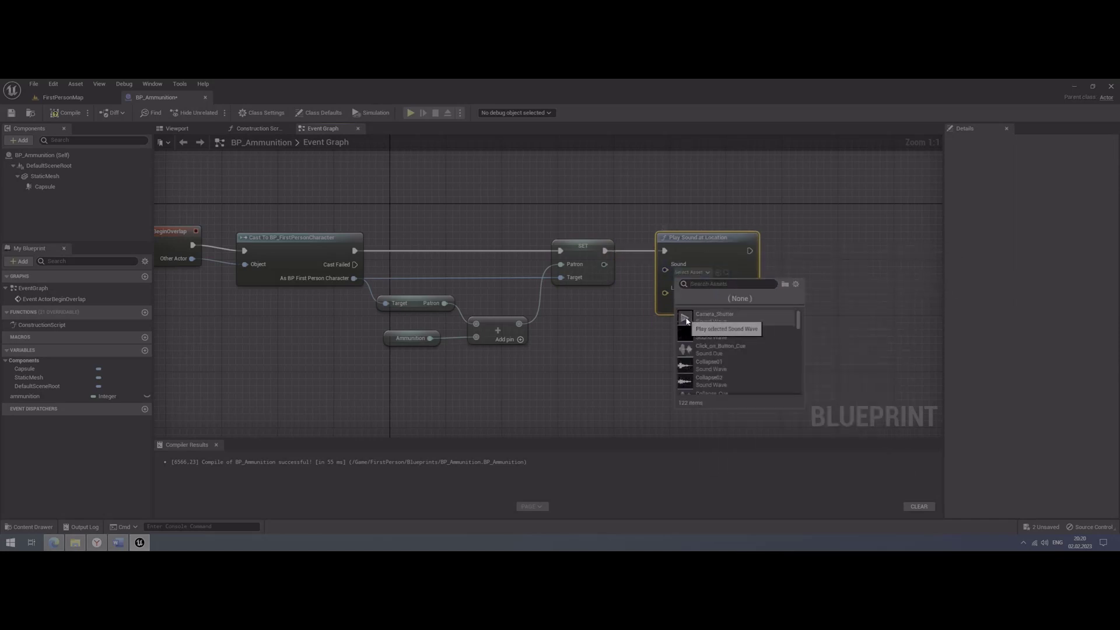
{"action": "left_click", "coordinate": [873, 272]}
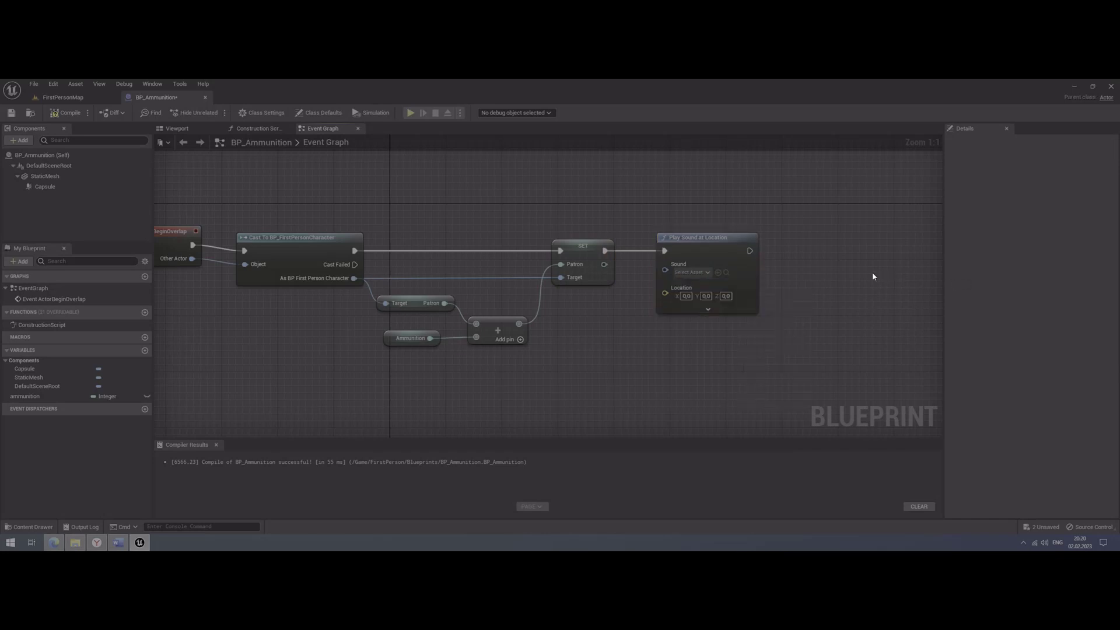
{"action": "left_click", "coordinate": [707, 273]}
{"action": "left_click", "coordinate": [715, 317]}
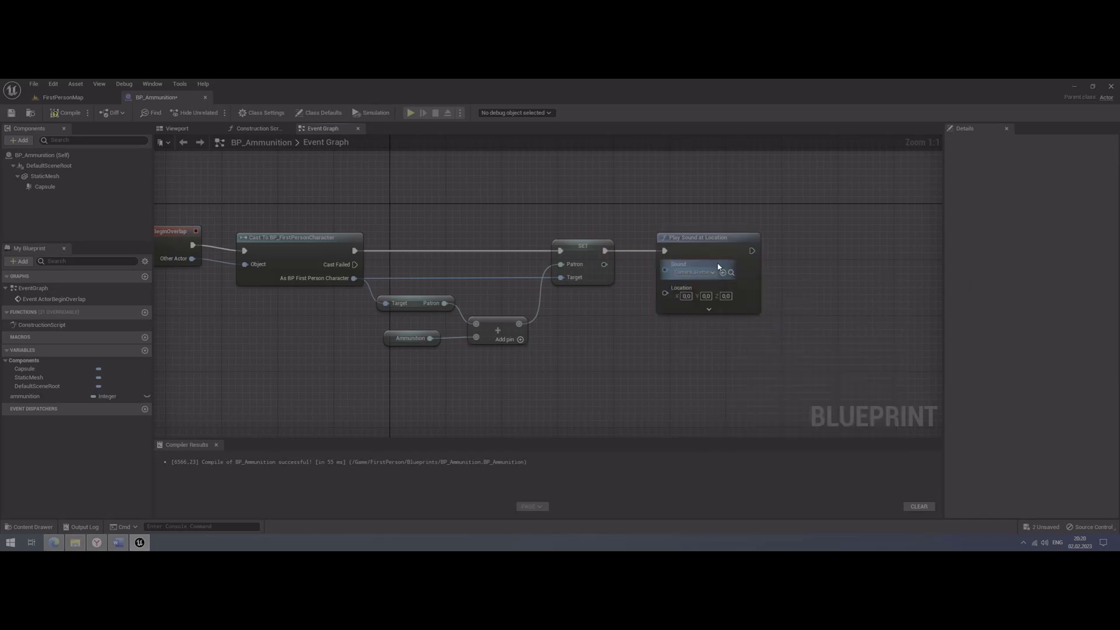
Feed Get Actor Location into the sound's Location, arrange both nodes, and select them
{"action": "left_click_drag", "start_coordinate": [665, 294], "coordinate": [636, 365]}
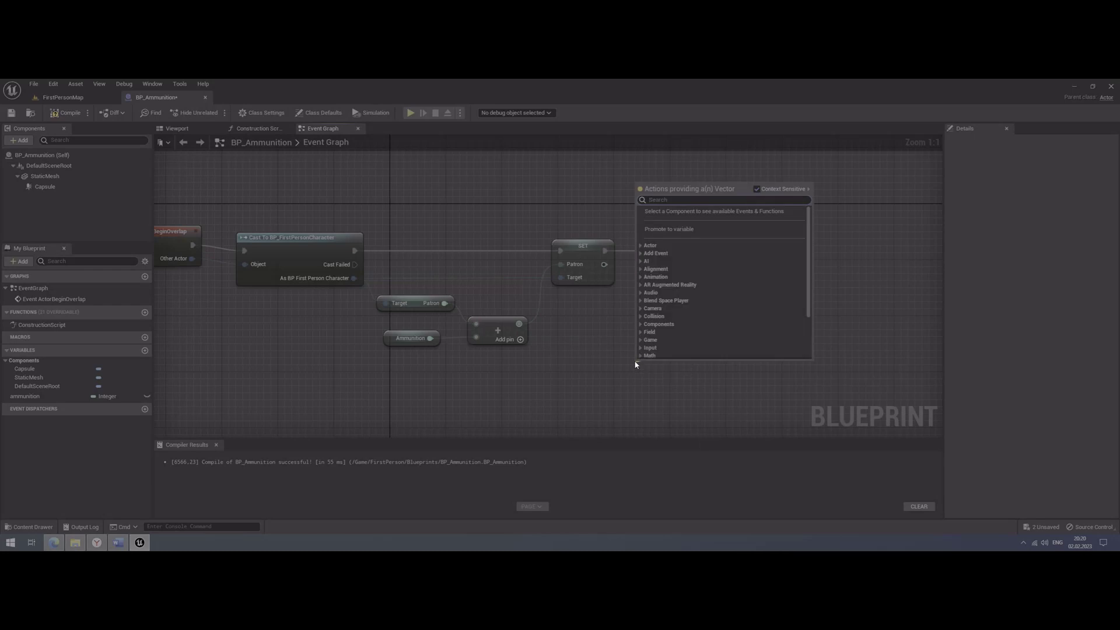
{"action": "type", "text": "get"}
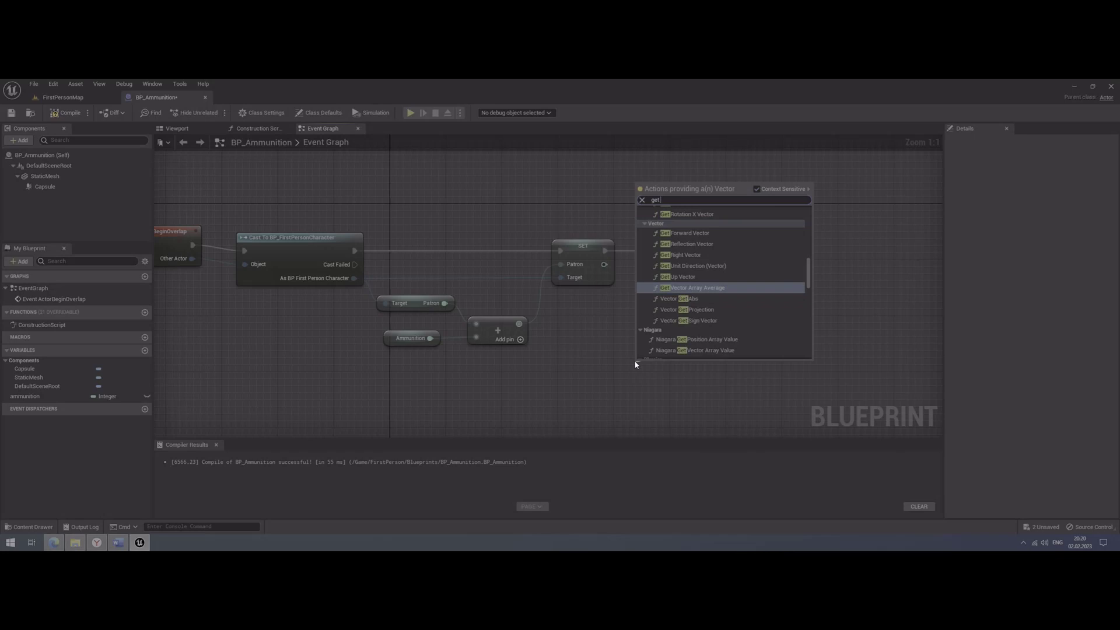
{"action": "type", "text": " ac"}
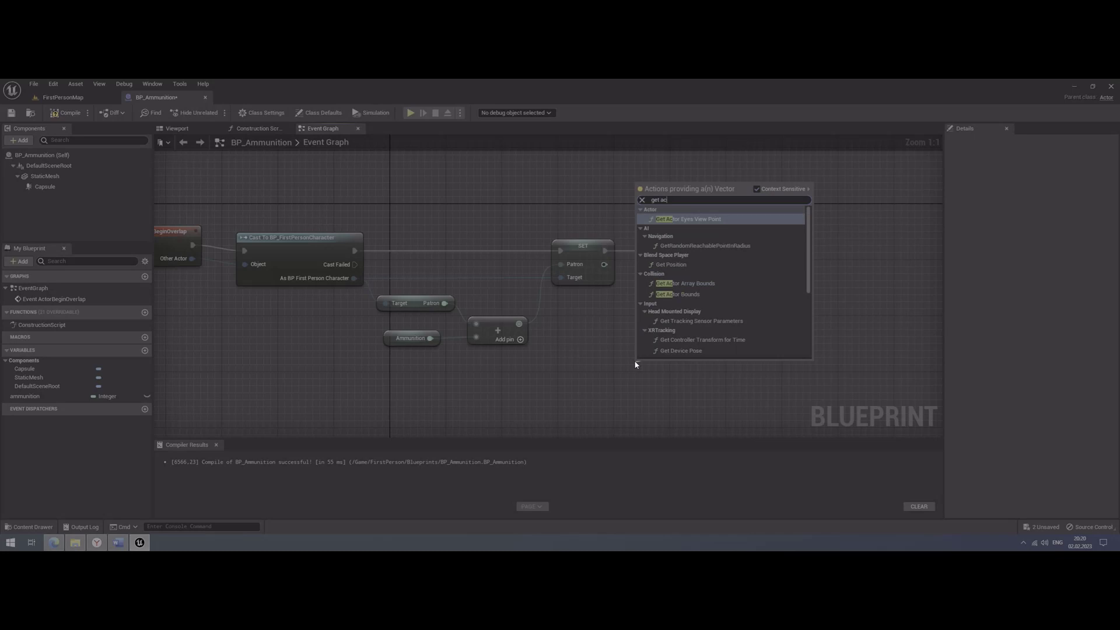
{"action": "type", "text": "tor "}
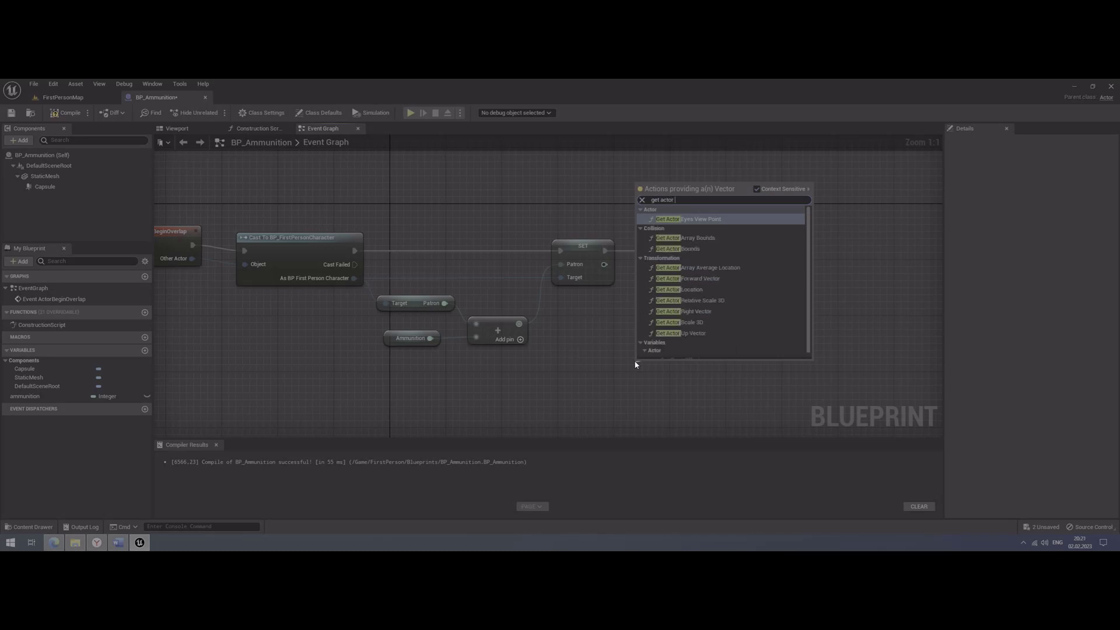
{"action": "type", "text": "l"}
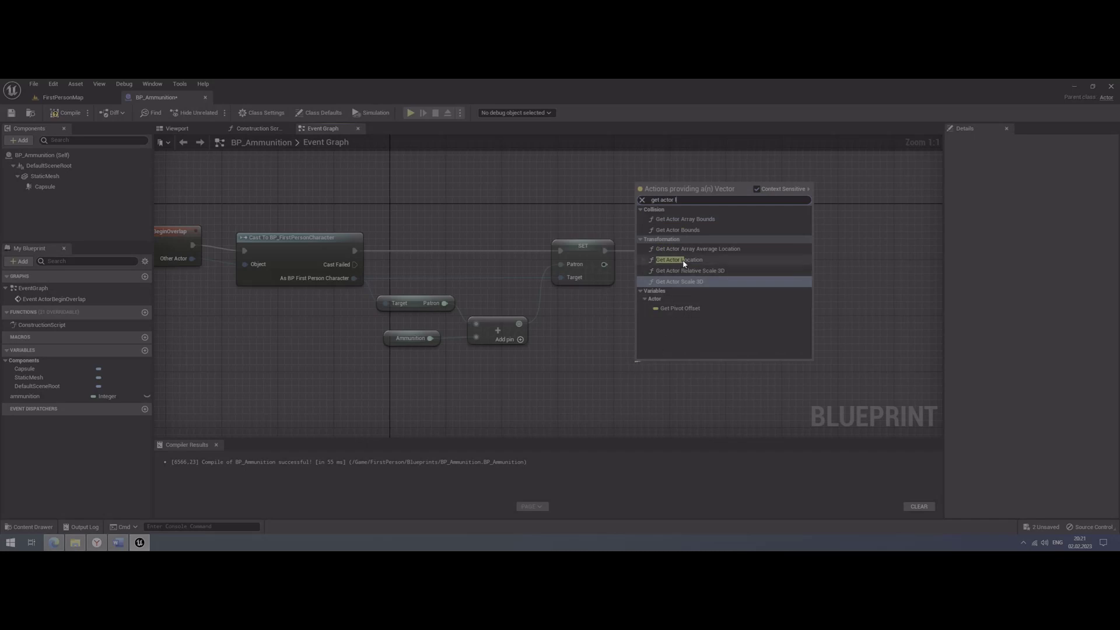
{"action": "left_click", "coordinate": [680, 260]}
{"action": "mouse_move", "coordinate": [676, 366]}
{"action": "left_mouse_down"}
{"action": "mouse_move", "coordinate": [589, 351]}
{"action": "mouse_move", "coordinate": [563, 377]}
{"action": "left_mouse_up"}
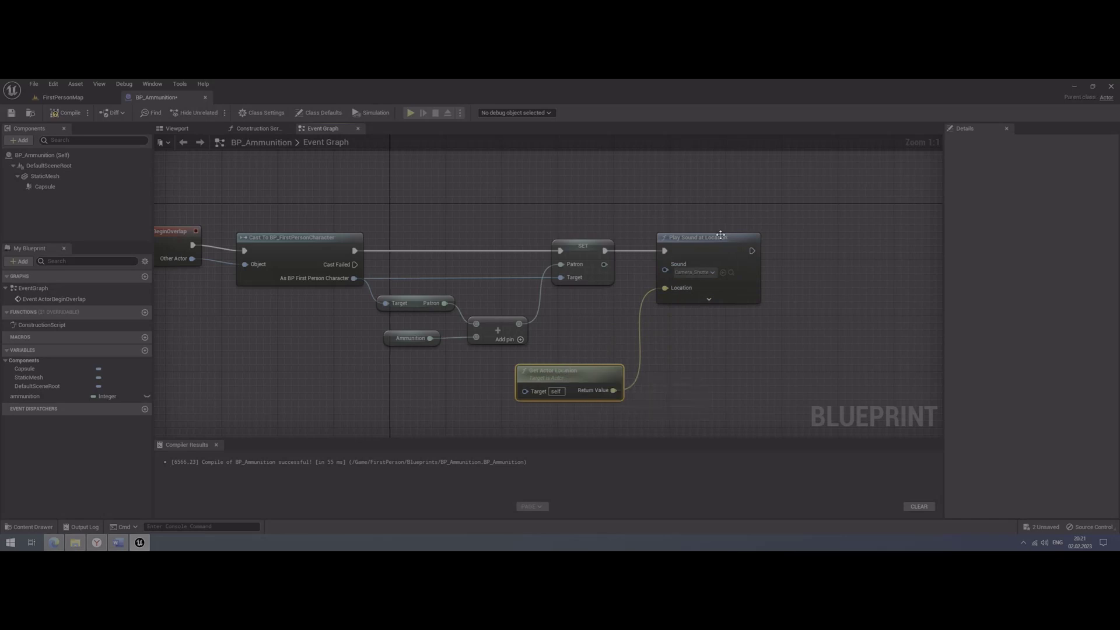
{"action": "left_click_drag", "start_coordinate": [719, 241], "coordinate": [768, 240]}
{"action": "left_click_drag", "start_coordinate": [597, 368], "coordinate": [673, 352]}
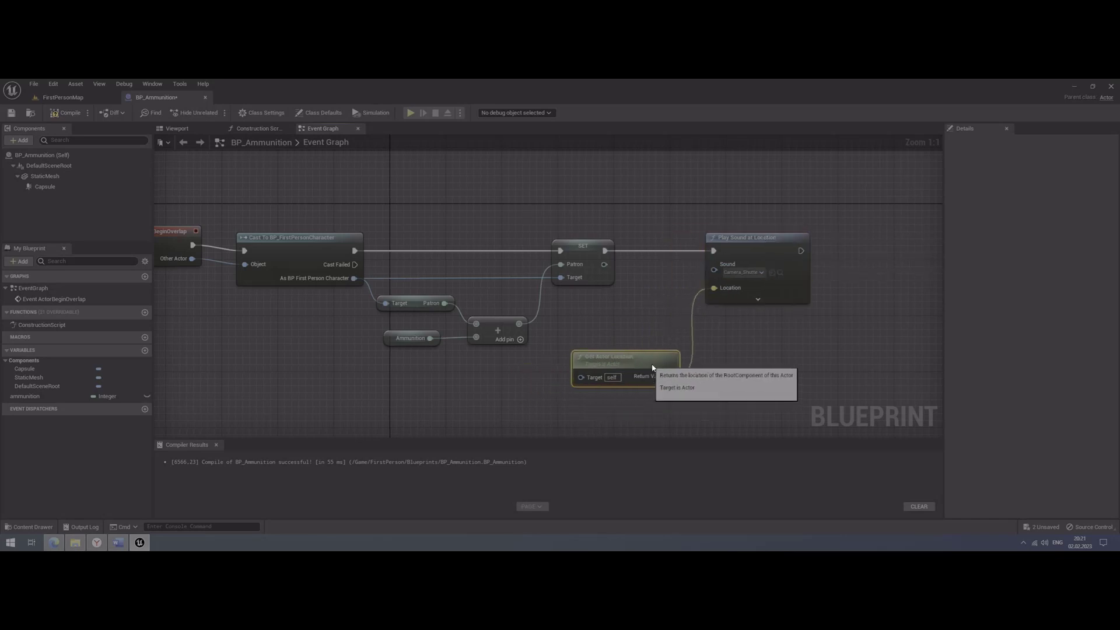
{"action": "left_click_drag", "start_coordinate": [762, 243], "coordinate": [811, 243]}
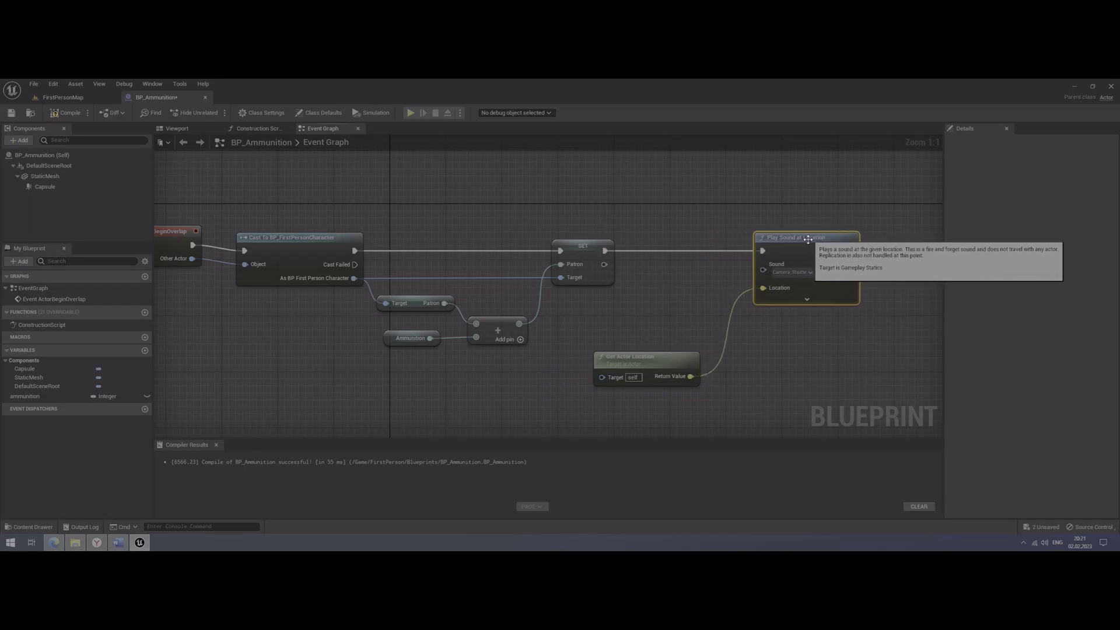
{"action": "left_click_drag", "start_coordinate": [668, 364], "coordinate": [717, 356]}
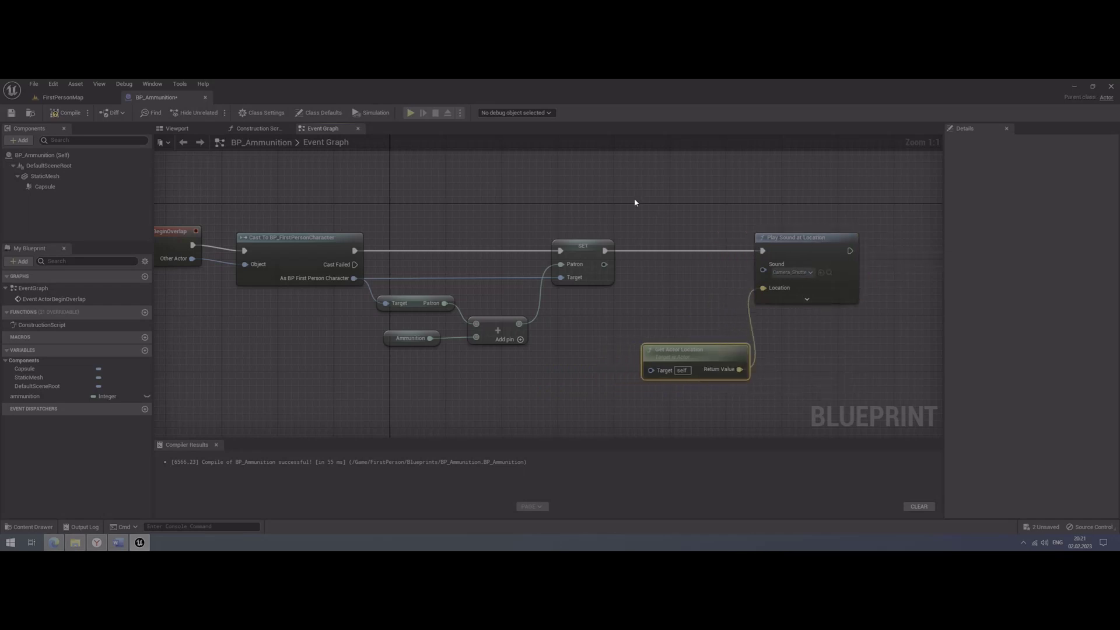
{"action": "left_click_drag", "start_coordinate": [626, 198], "coordinate": [898, 405]}
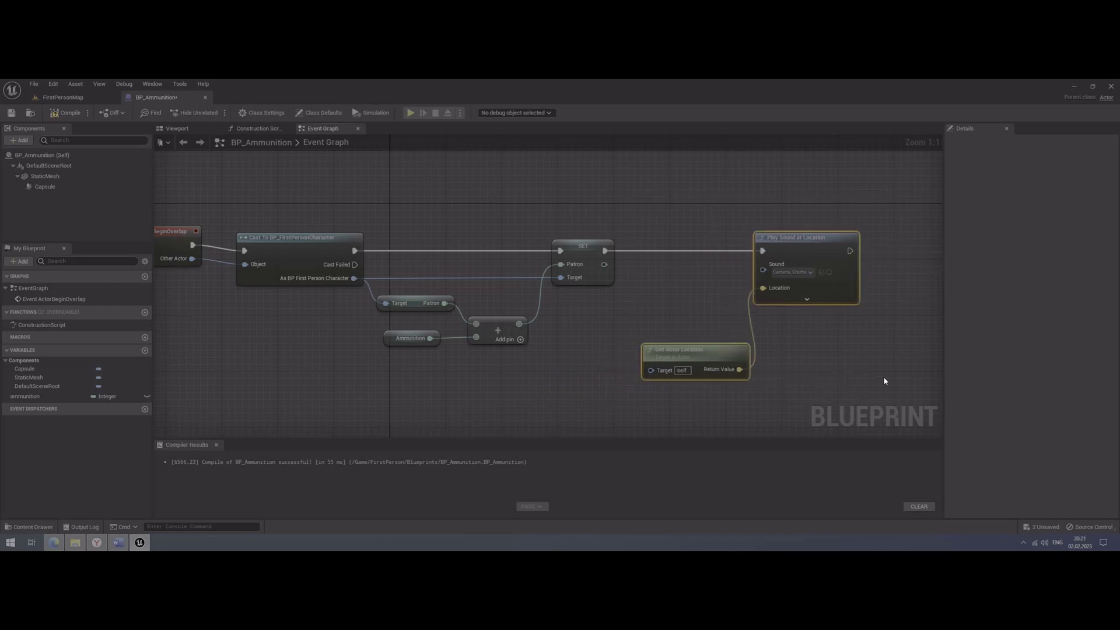
Wrap Play Sound at Location and Get Actor Location in a comment titled 'Запуск звука по месту срабатывания'
{"action": "key", "text": "c"}
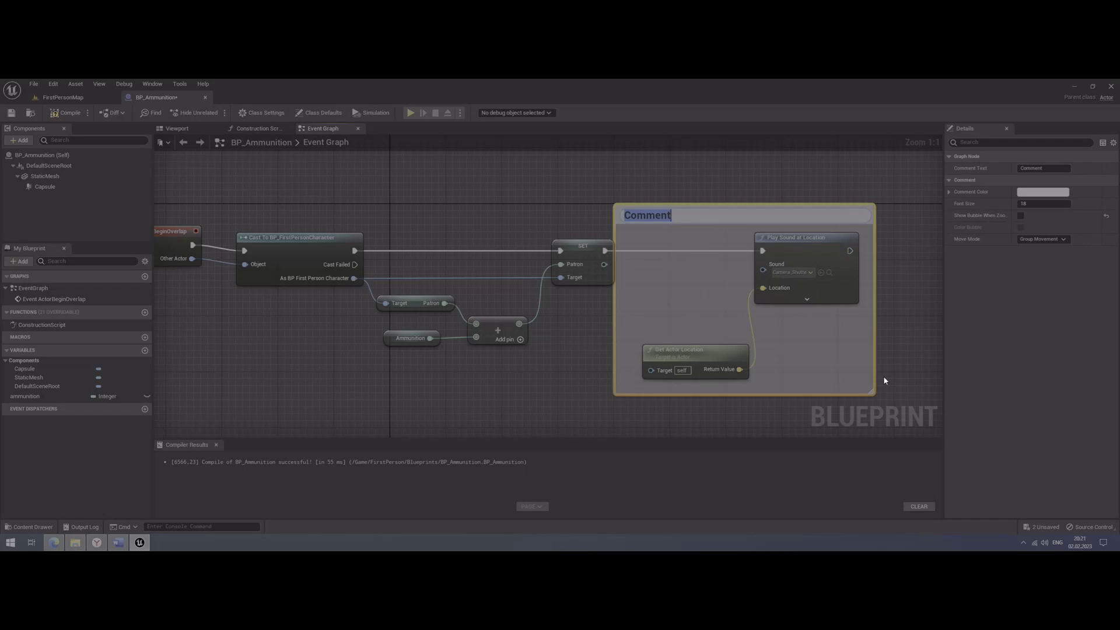
{"action": "key", "text": "BackSpace"}
{"action": "type", "text": "My"}
{"action": "key", "text": "BackSpace"}
{"action": "key", "text": "BackSpace"}
{"action": "key", "text": "BackSpace"}
{"action": "type", "text": "За"}
{"action": "type", "text": "пуск з"}
{"action": "type", "text": "вука по "}
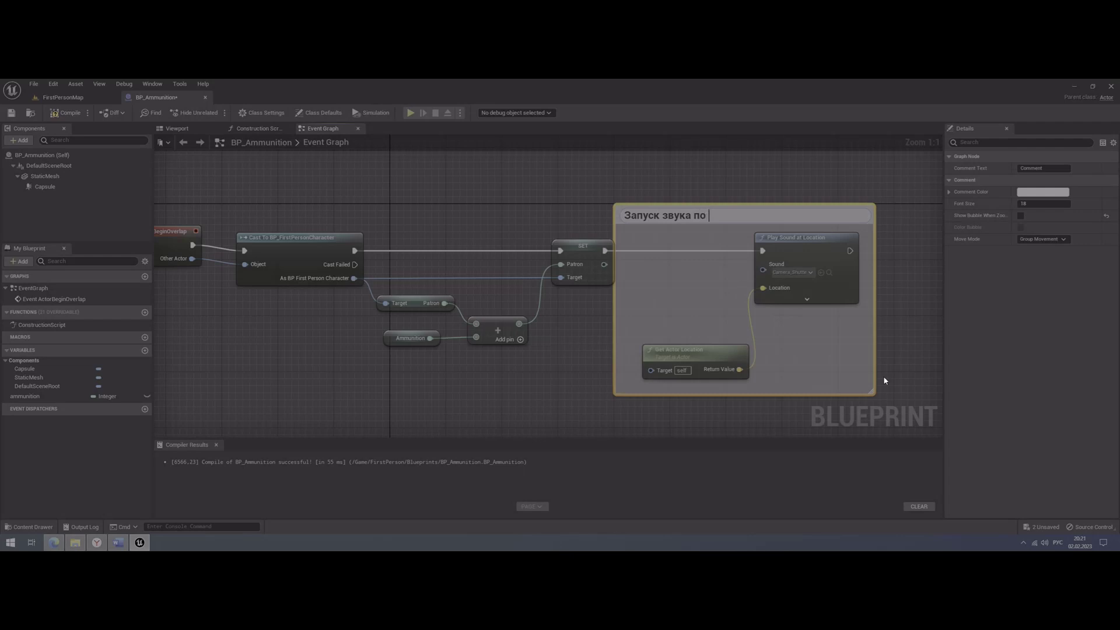
{"action": "type", "text": "месту"}
{"action": "type", "text": " сраба"}
{"action": "type", "text": "тывания"}
{"action": "key", "text": "Return"}
{"action": "left_click_drag", "start_coordinate": [811, 208], "coordinate": [825, 209]}
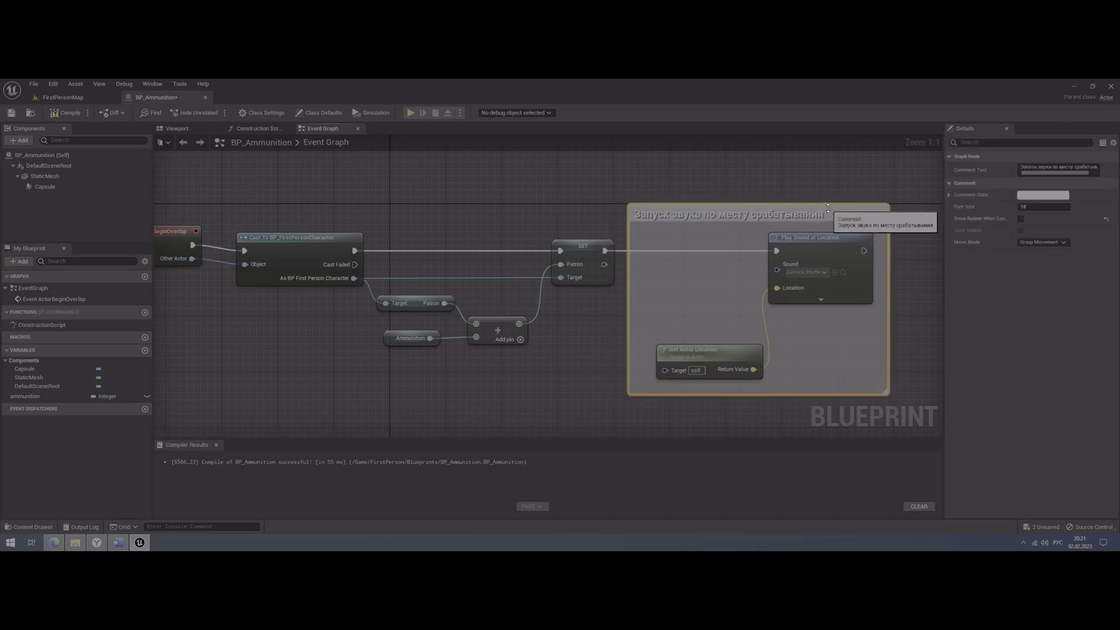
{"action": "right_click_drag", "start_coordinate": [906, 340], "coordinate": [738, 322]}
Add a Destroy Actor node after Play Sound at Location
{"action": "left_click_drag", "start_coordinate": [696, 234], "coordinate": [778, 236]}
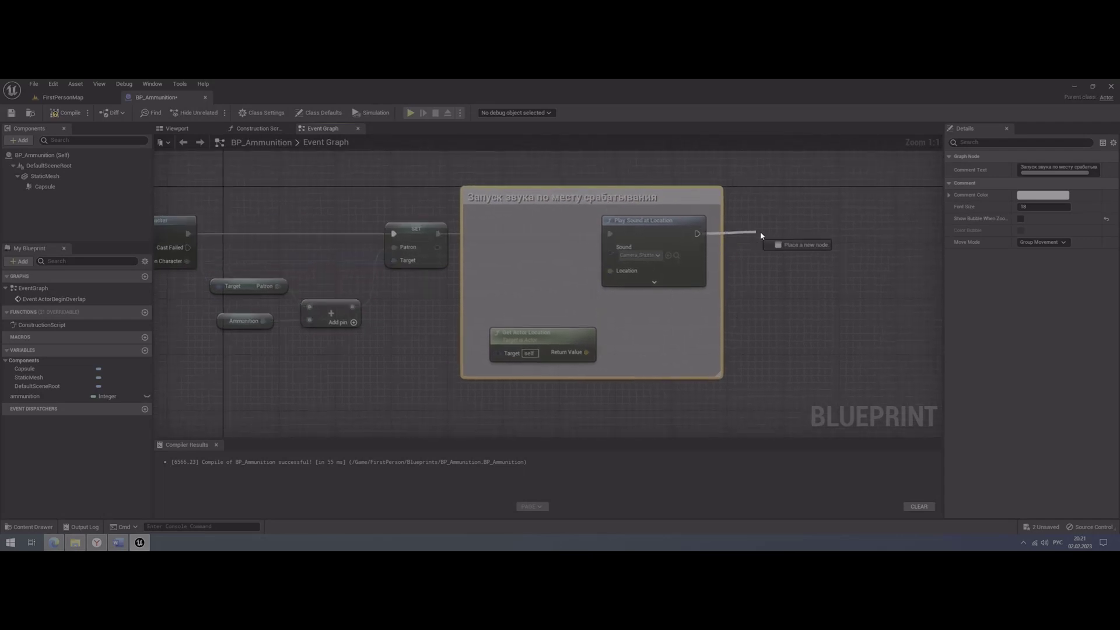
{"action": "type", "text": "звук"}
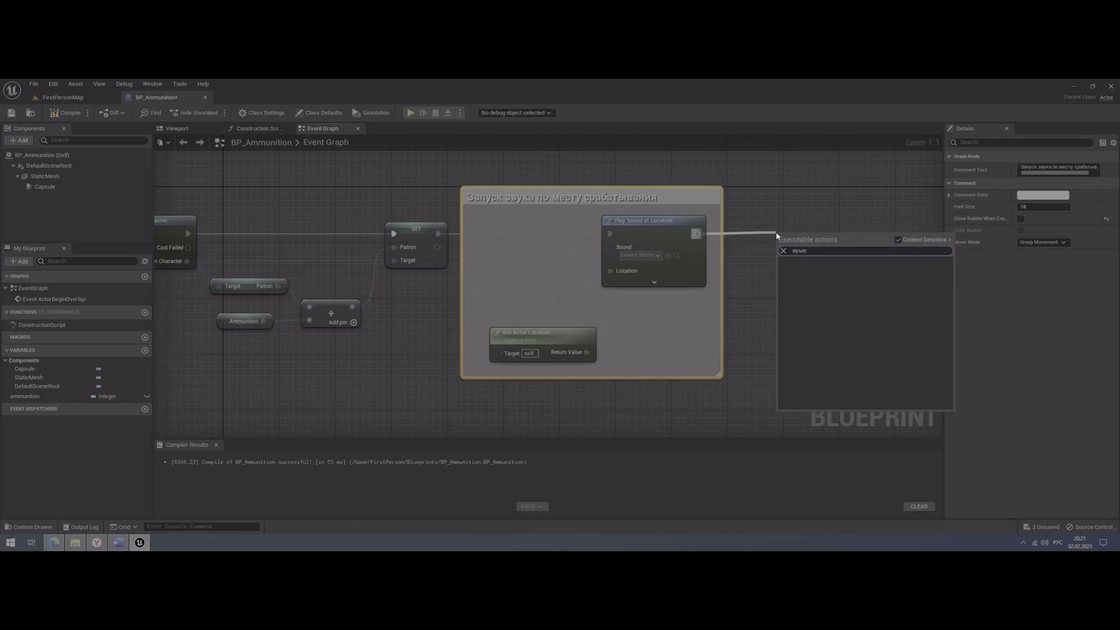
{"action": "key", "text": "BackSpace"}
{"action": "key", "text": "BackSpace"}
{"action": "key", "text": "BackSpace"}
{"action": "type", "text": "de"}
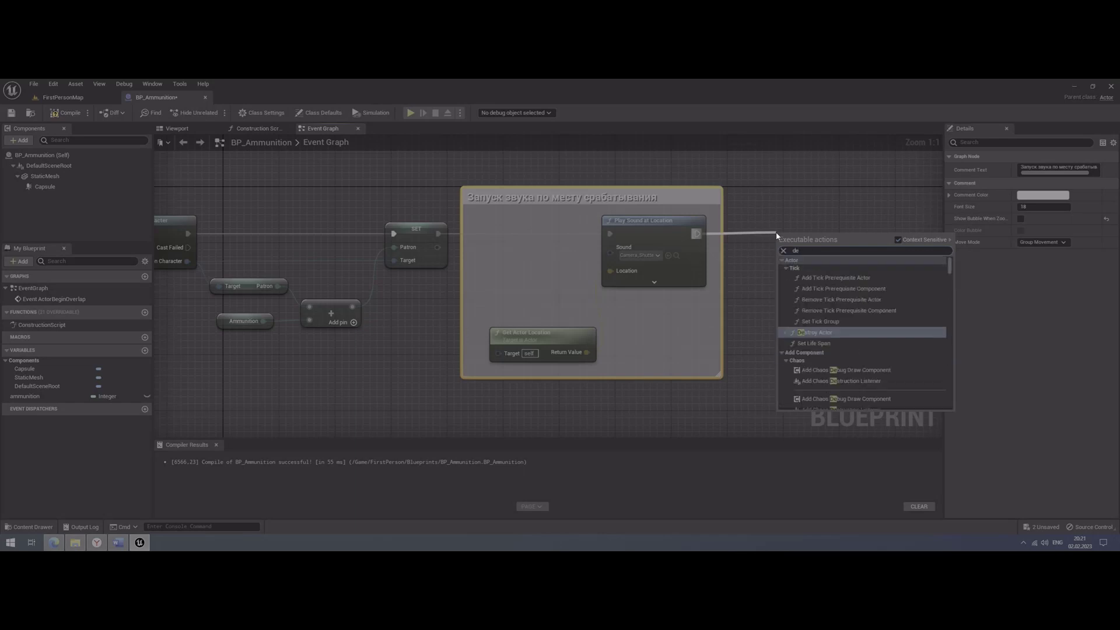
{"action": "type", "text": "str"}
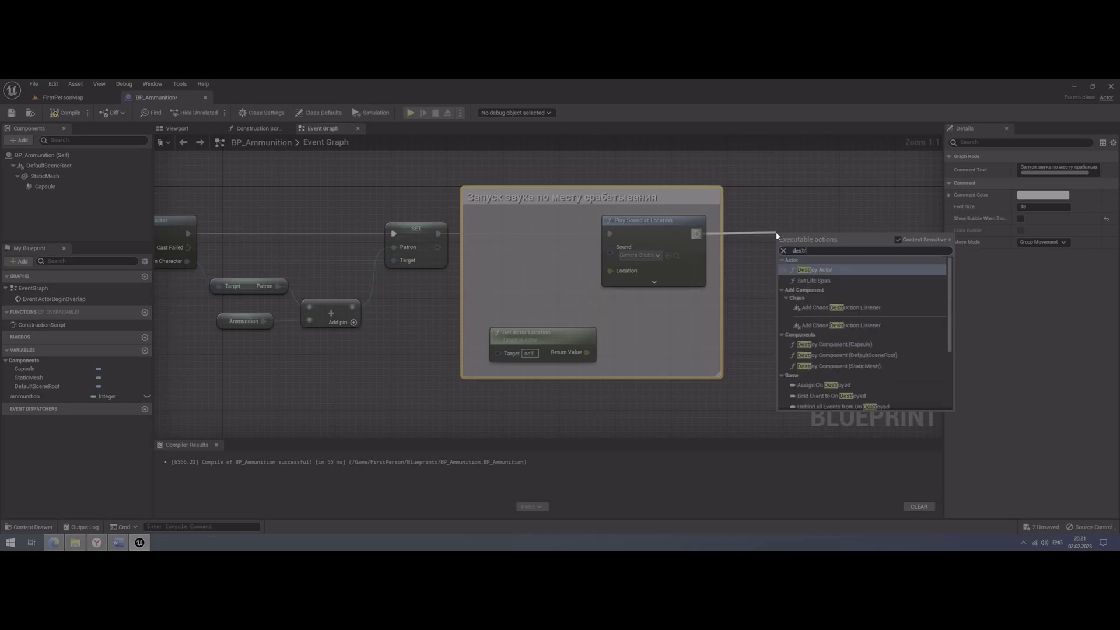
{"action": "type", "text": "o"}
{"action": "left_click", "coordinate": [825, 270]}
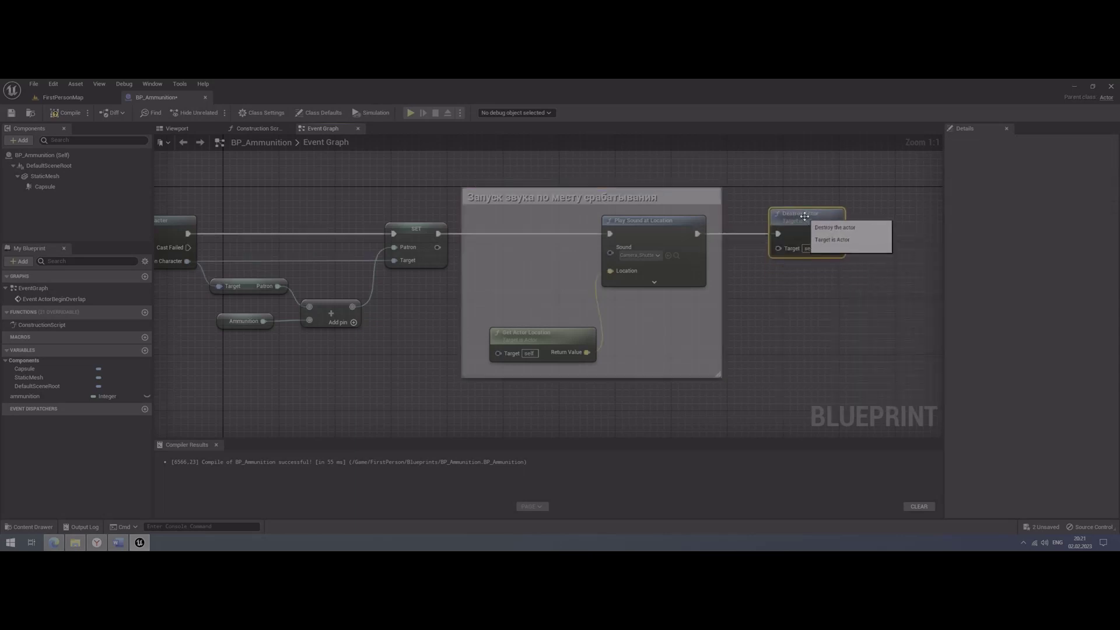
Frame the Destroy Actor node in a comment titled 'Удаление объекта'
{"action": "left_click_drag", "start_coordinate": [761, 185], "coordinate": [852, 283]}
{"action": "key", "text": "c"}
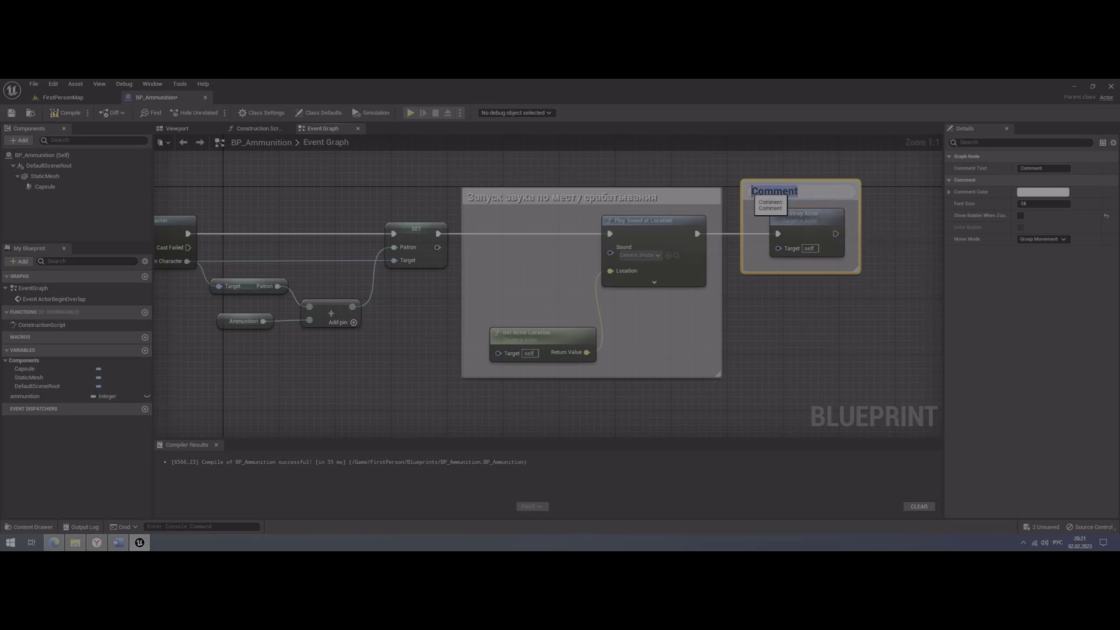
{"action": "key", "text": "alt+shift"}
{"action": "type", "text": "Удал"}
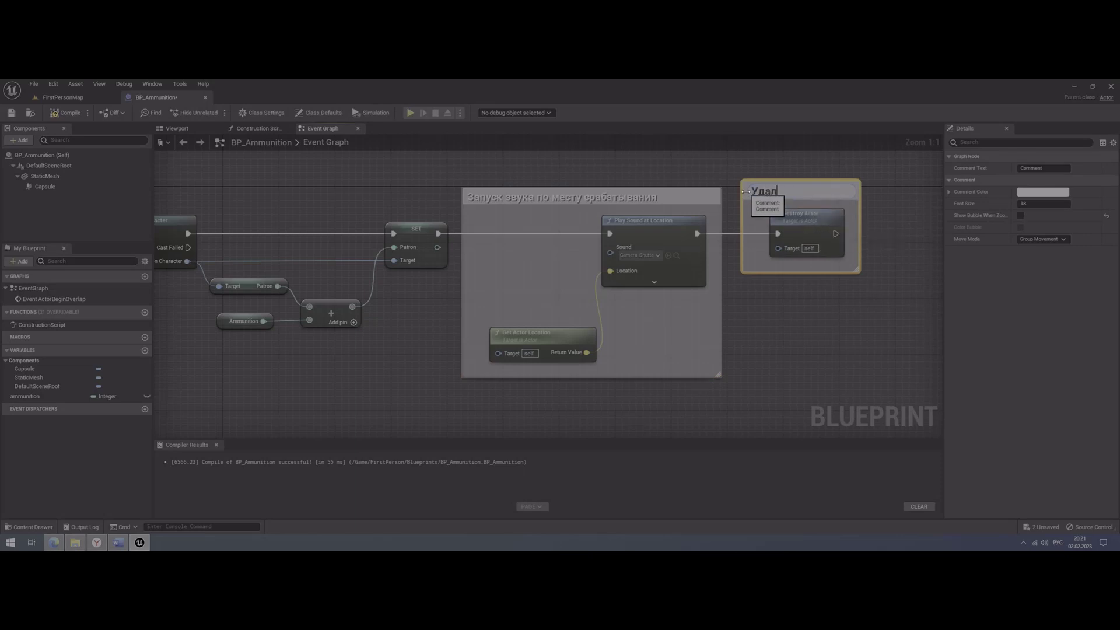
{"action": "type", "text": "ение объекта"}
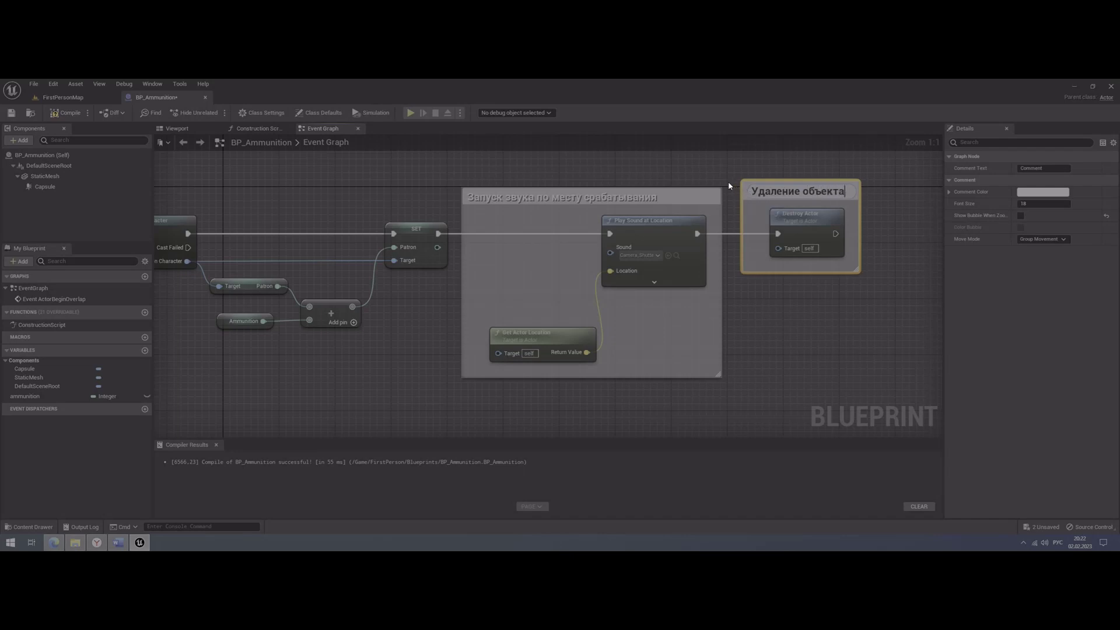
{"action": "left_click", "coordinate": [815, 350]}
{"action": "right_click_drag", "start_coordinate": [416, 376], "coordinate": [673, 392]}
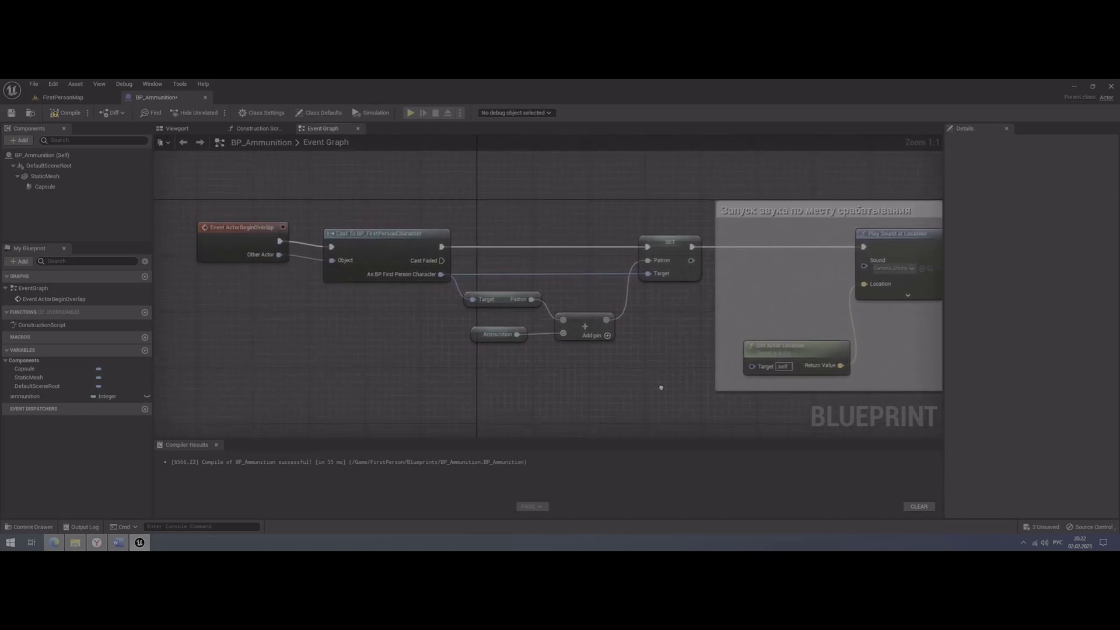
Frame the Cast To node in an enlarged comment titled 'Взаимодействие с blueprint персонажа'
{"action": "left_click_drag", "start_coordinate": [247, 230], "coordinate": [207, 237]}
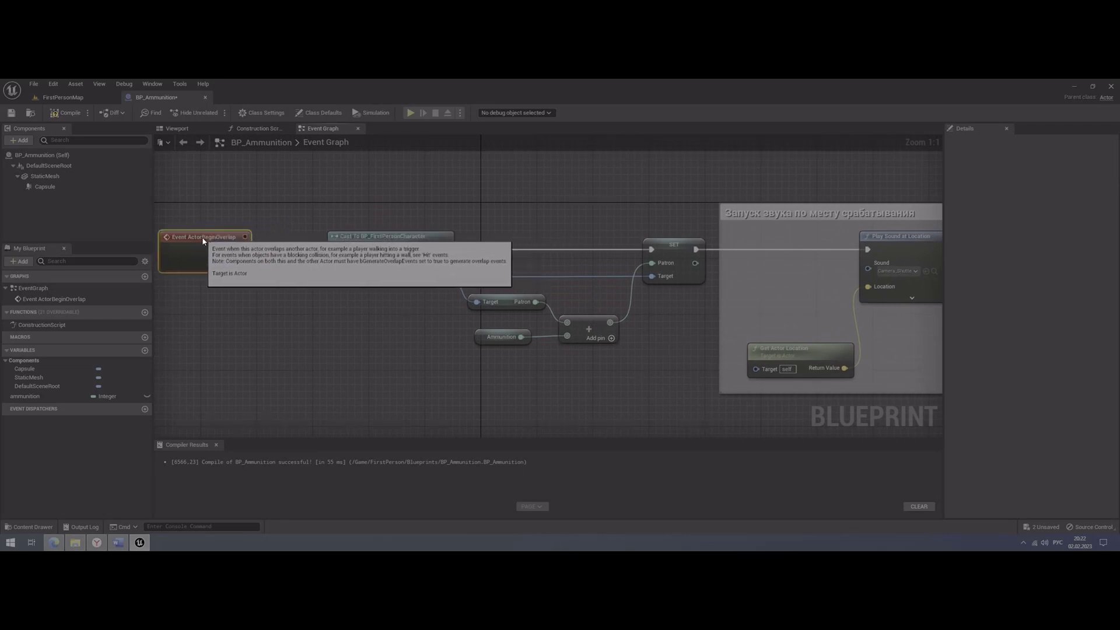
{"action": "left_click_drag", "start_coordinate": [319, 224], "coordinate": [464, 325]}
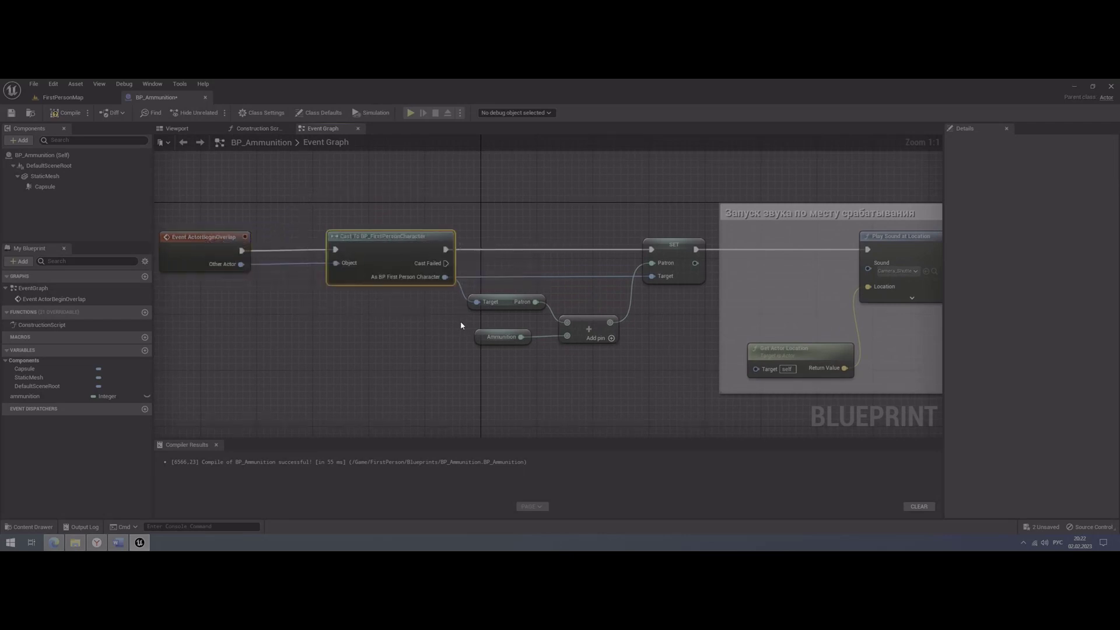
{"action": "type", "text": "c"}
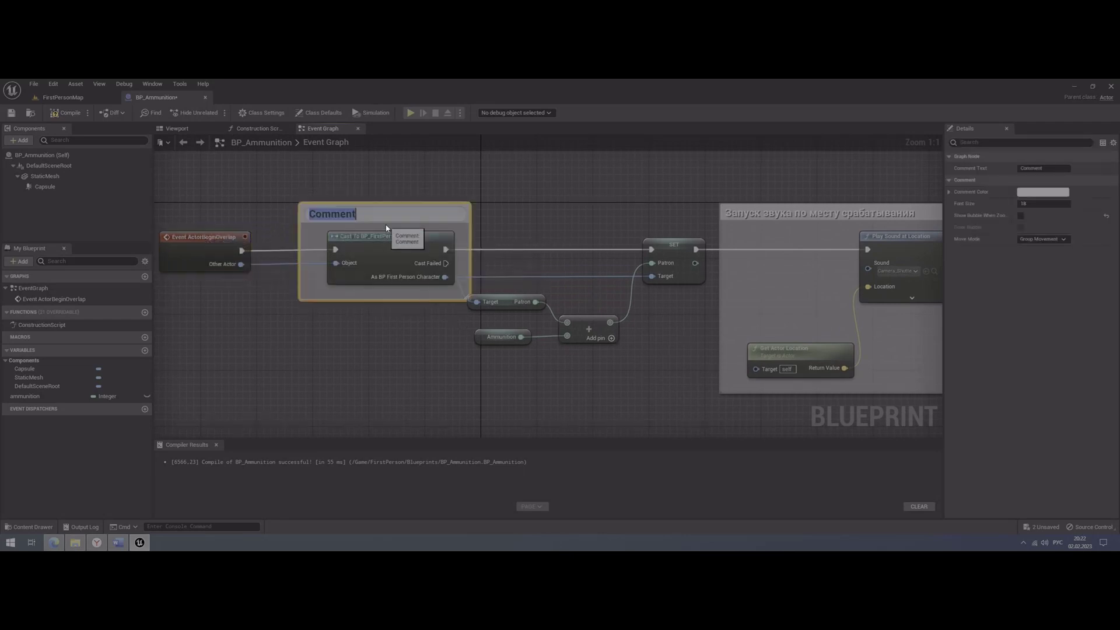
{"action": "type", "text": "Взаим"}
{"action": "type", "text": "о"}
{"action": "type", "text": "дейст"}
{"action": "type", "text": "вие с"}
{"action": "key", "text": "alt+shift"}
{"action": "type", "text": "blu"}
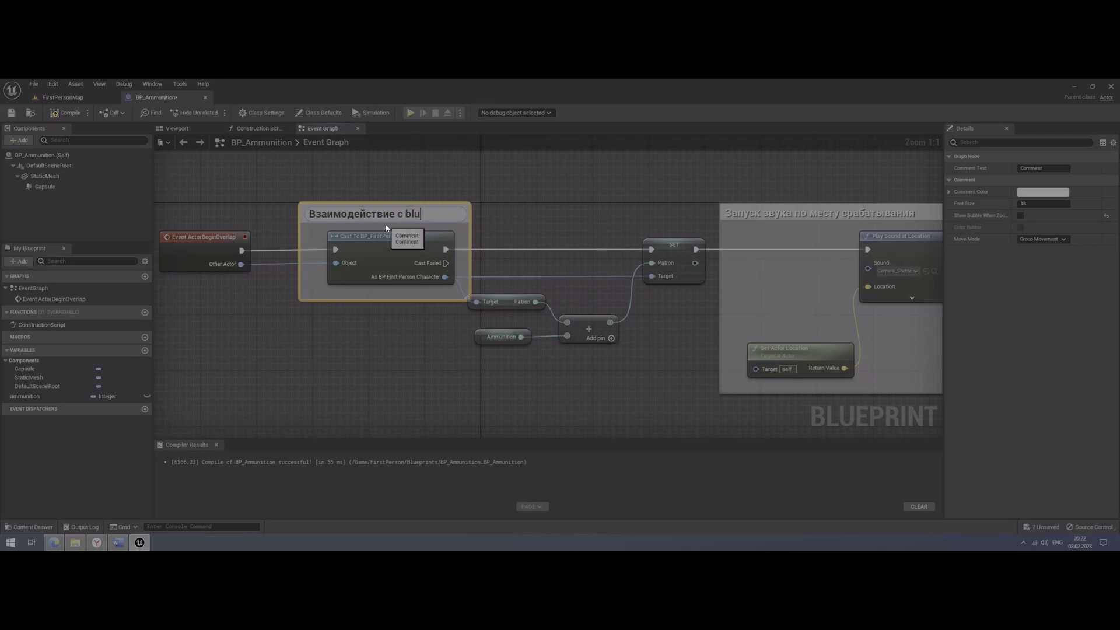
{"action": "type", "text": "epri"}
{"action": "type", "text": "nt "}
{"action": "type", "text": "персона"}
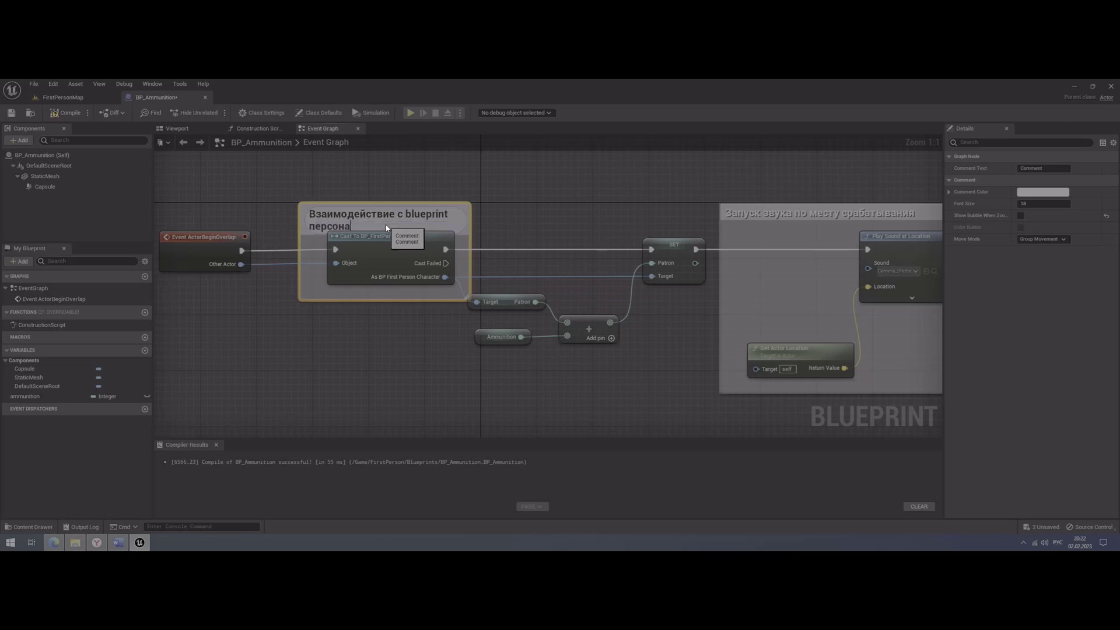
{"action": "type", "text": "жа"}
{"action": "left_click", "coordinate": [576, 227]}
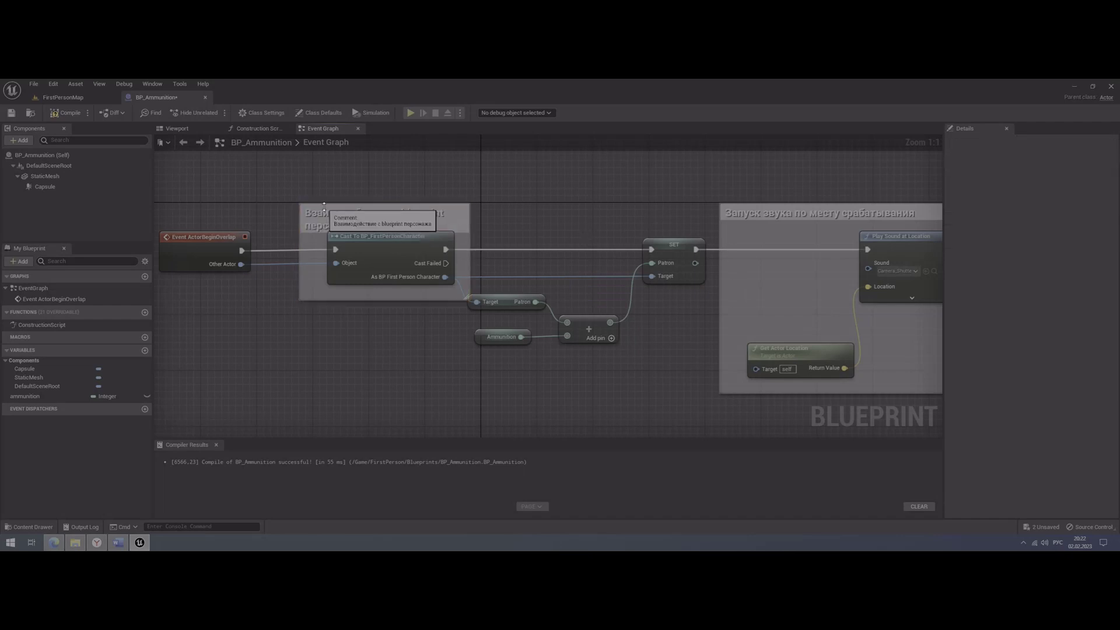
{"action": "left_click_drag", "start_coordinate": [299, 203], "coordinate": [279, 192]}
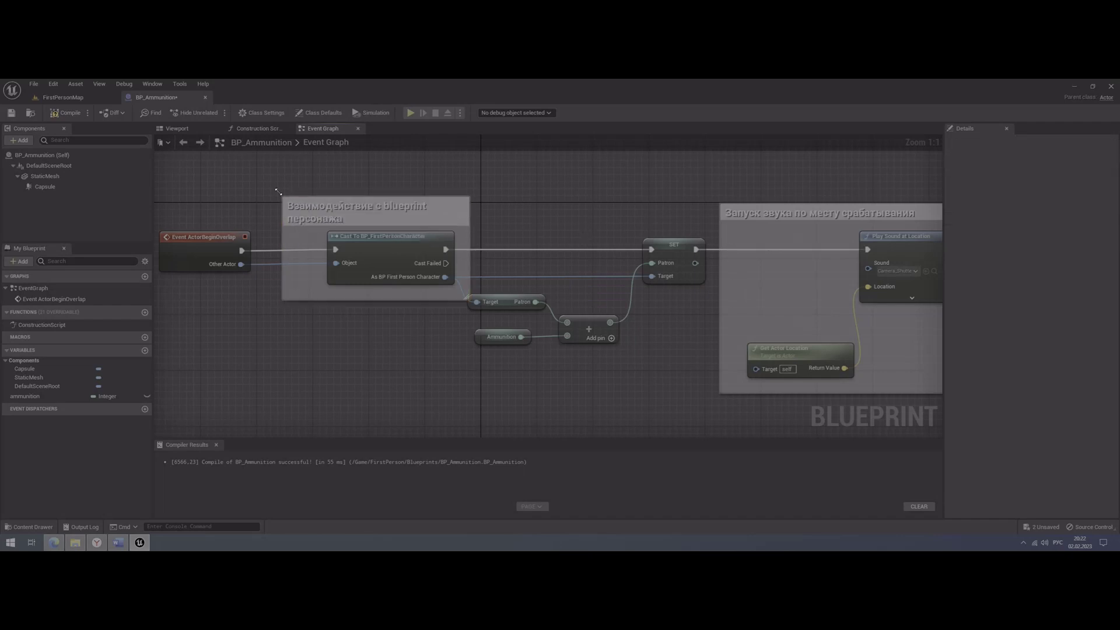
{"action": "left_click", "coordinate": [448, 218]}
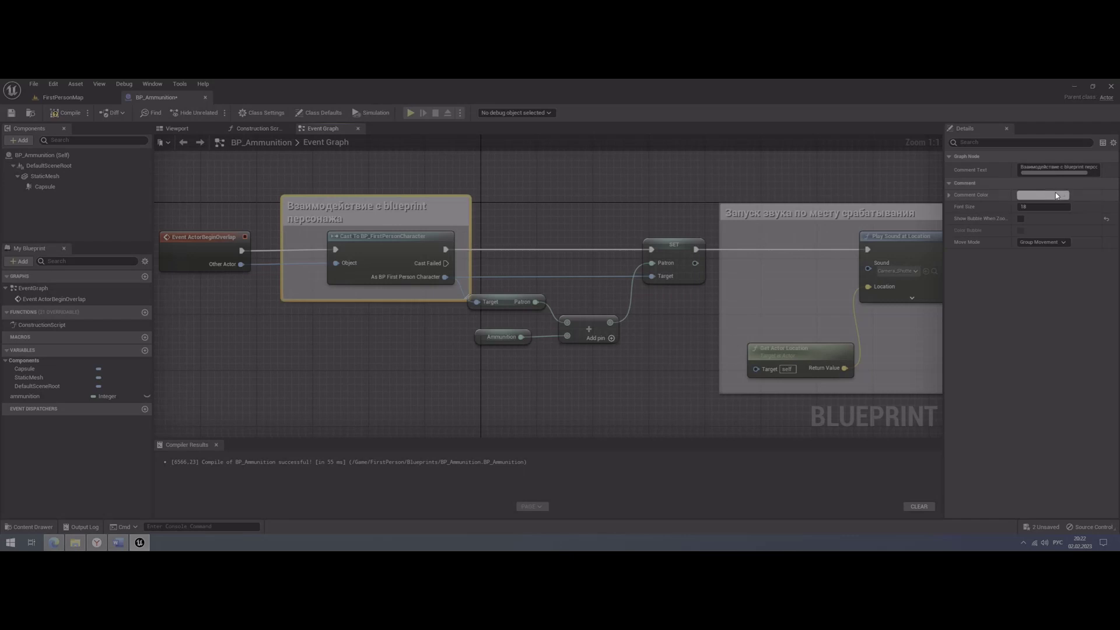
Color the comment pink and shift it and Event ActorBeginOverlap further left
{"action": "left_click", "coordinate": [1056, 195]}
{"action": "left_click_drag", "start_coordinate": [946, 263], "coordinate": [962, 261]}
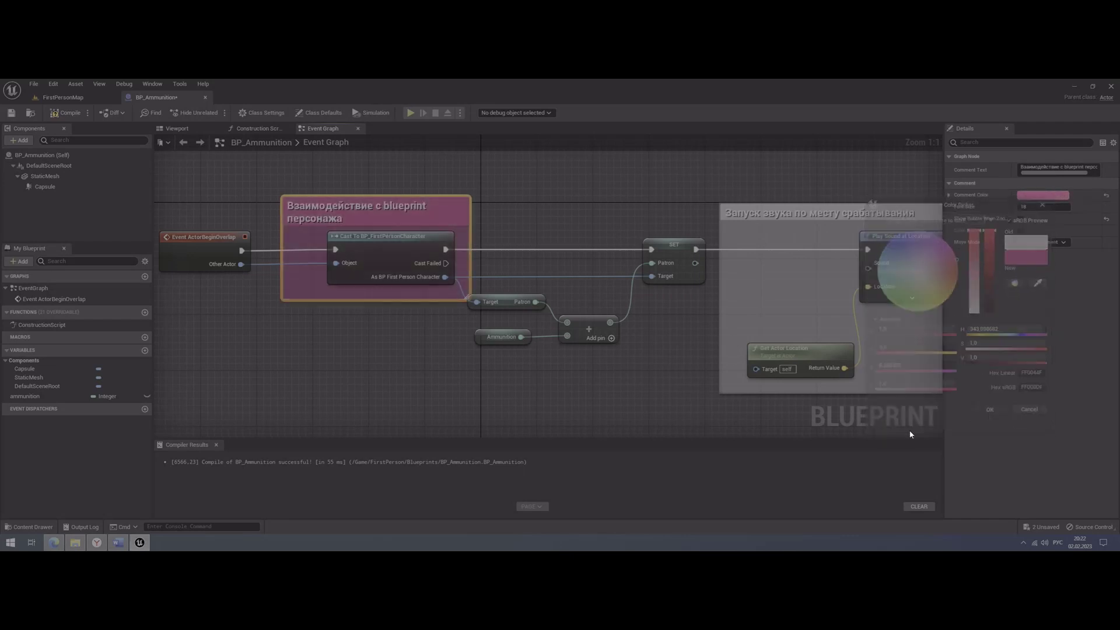
{"action": "left_click_drag", "start_coordinate": [403, 205], "coordinate": [378, 206]}
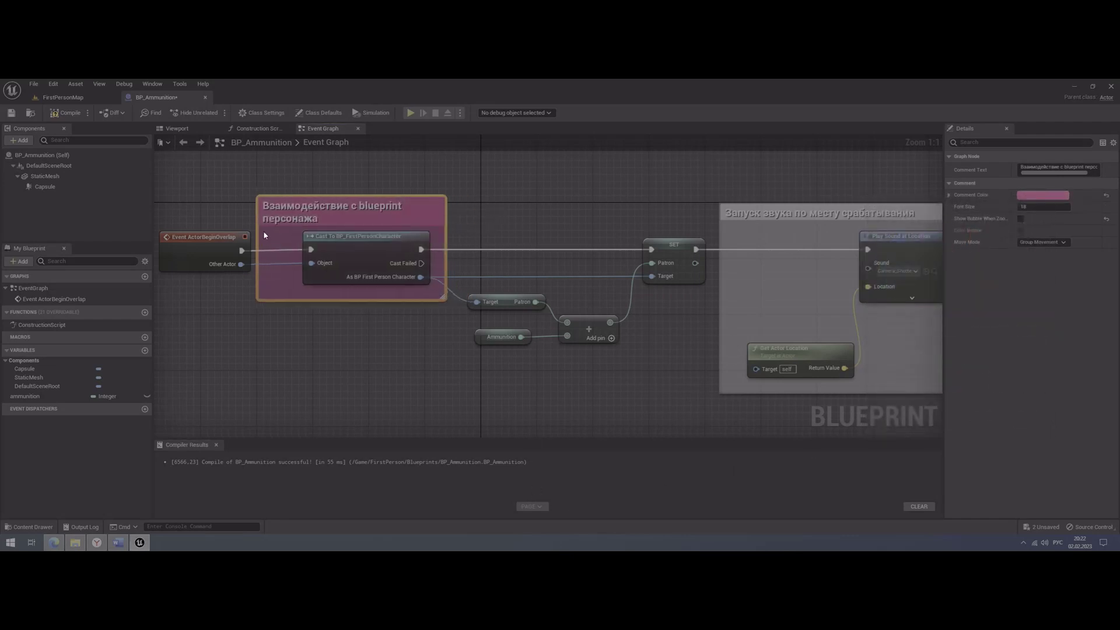
{"action": "left_click_drag", "start_coordinate": [218, 244], "coordinate": [176, 238]}
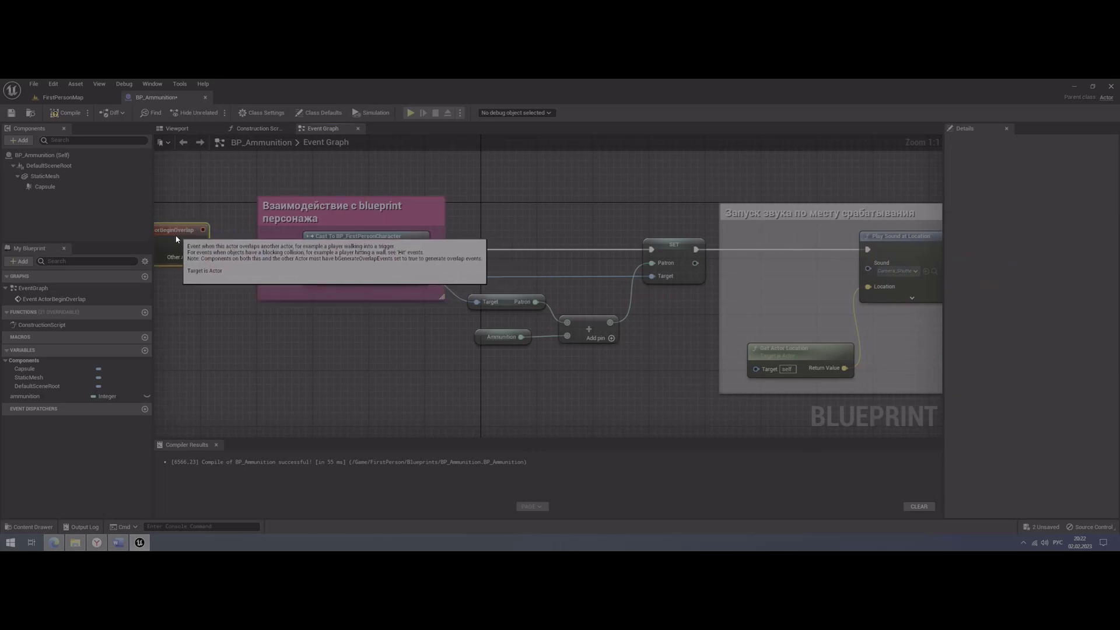
{"action": "left_click_drag", "start_coordinate": [335, 208], "coordinate": [289, 214]}
{"action": "left_click", "coordinate": [410, 354]}
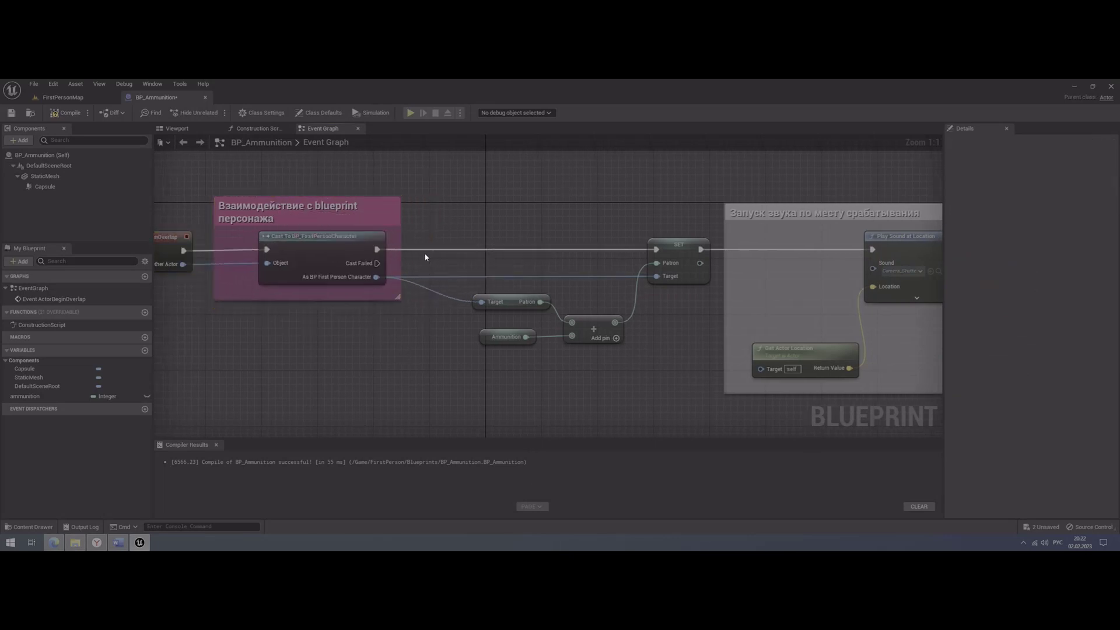
Wrap the Get Patron node in a comment 'Текущее кол-во патронов' and lower the Ammunition node
{"action": "left_click_drag", "start_coordinate": [425, 255], "coordinate": [561, 325]}
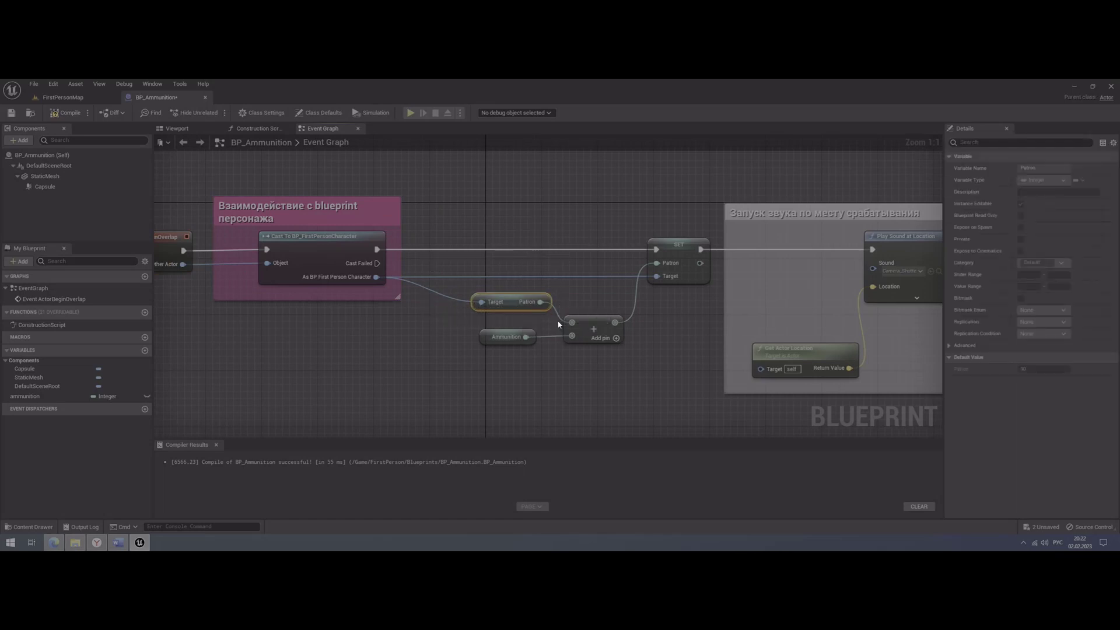
{"action": "type", "text": "c"}
{"action": "type", "text": "T"}
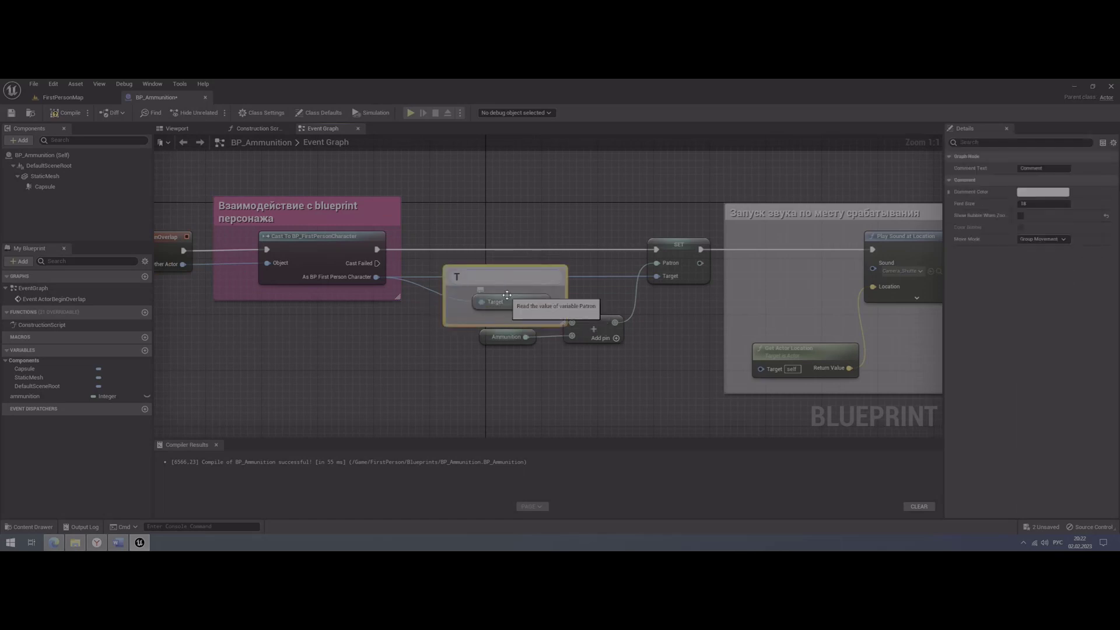
{"action": "type", "text": "ущ"}
{"action": "type", "text": "ее"}
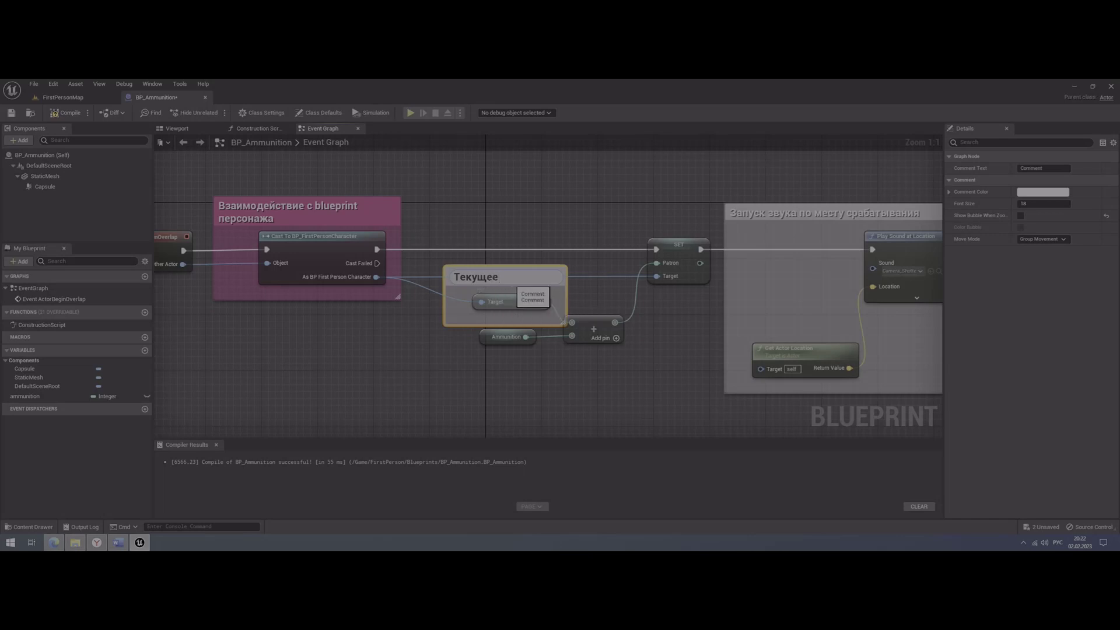
{"action": "type", "text": "вл"}
{"action": "type", "text": " патр"}
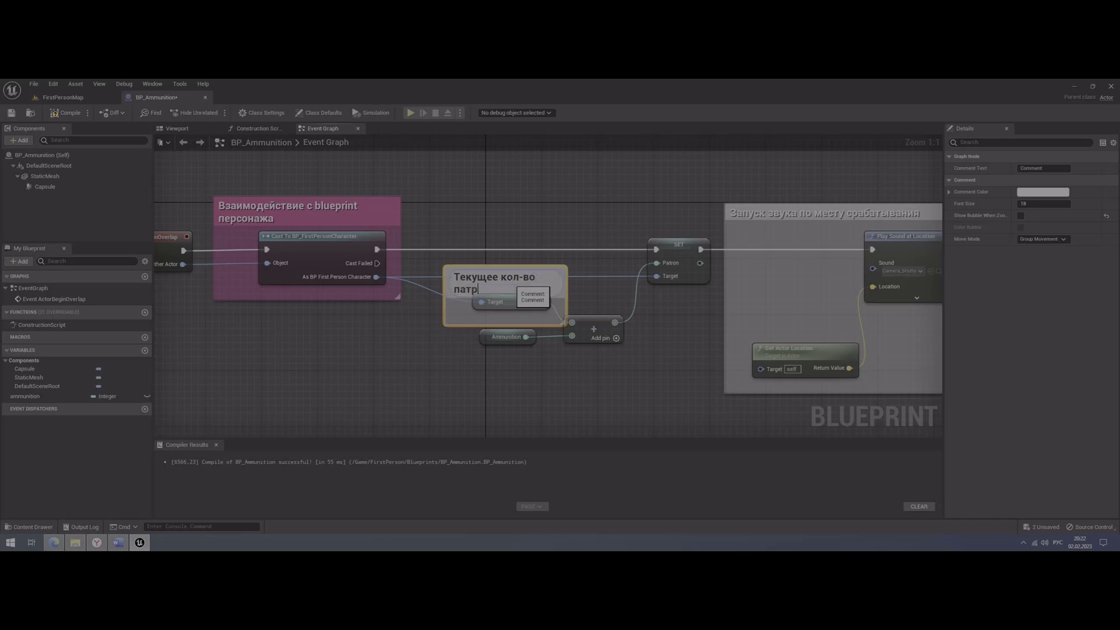
{"action": "type", "text": "ов"}
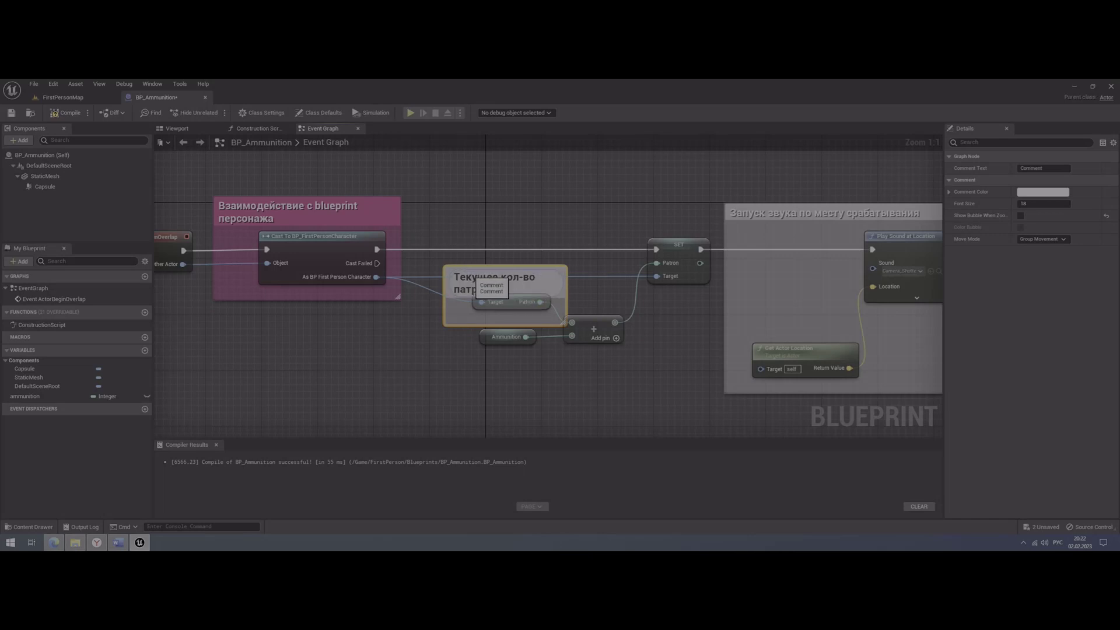
{"action": "left_click", "coordinate": [426, 354]}
{"action": "left_click_drag", "start_coordinate": [490, 286], "coordinate": [461, 272]}
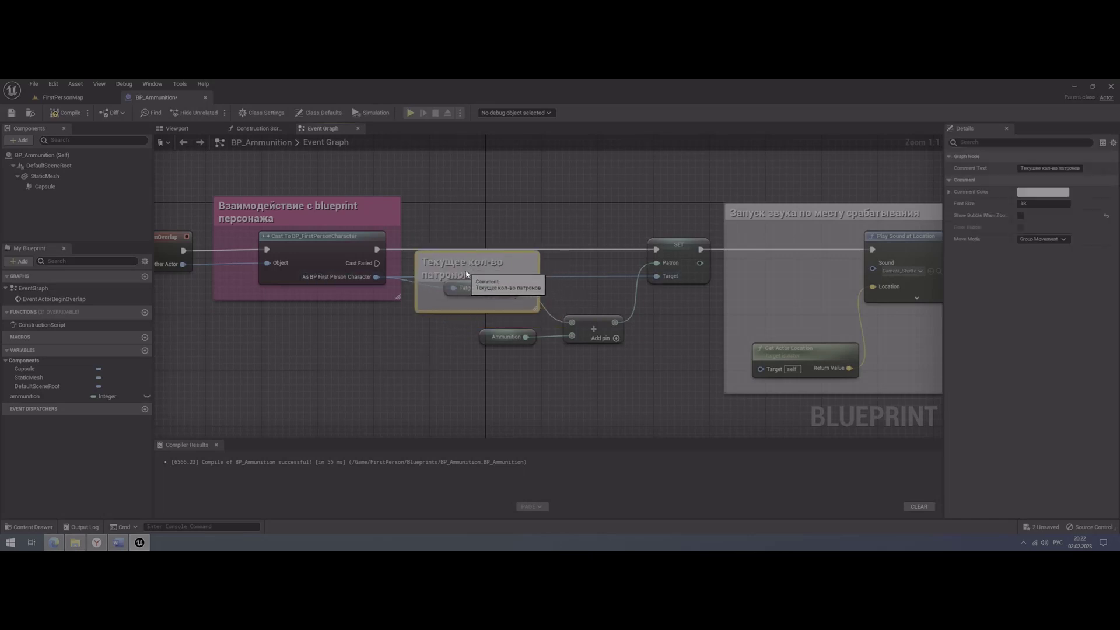
{"action": "left_click_drag", "start_coordinate": [484, 338], "coordinate": [438, 401]}
Comment the Ammunition node as 'переменная с боеприпасами', shift it left, and select Add and SET
{"action": "left_click_drag", "start_coordinate": [402, 343], "coordinate": [518, 428]}
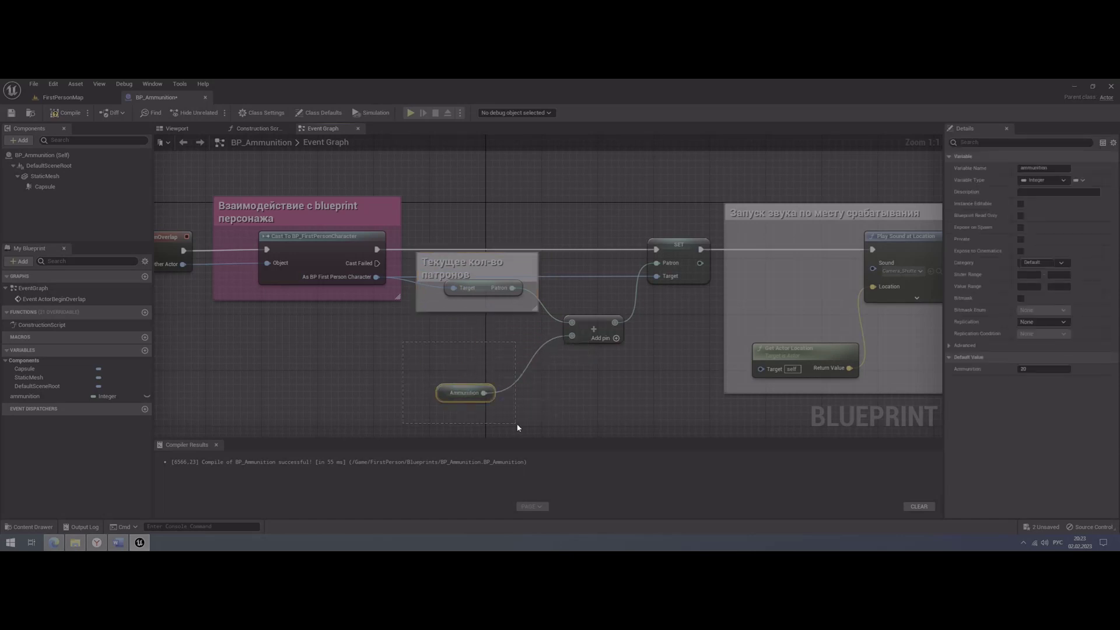
{"action": "type", "text": "c"}
{"action": "type", "text": "пе"}
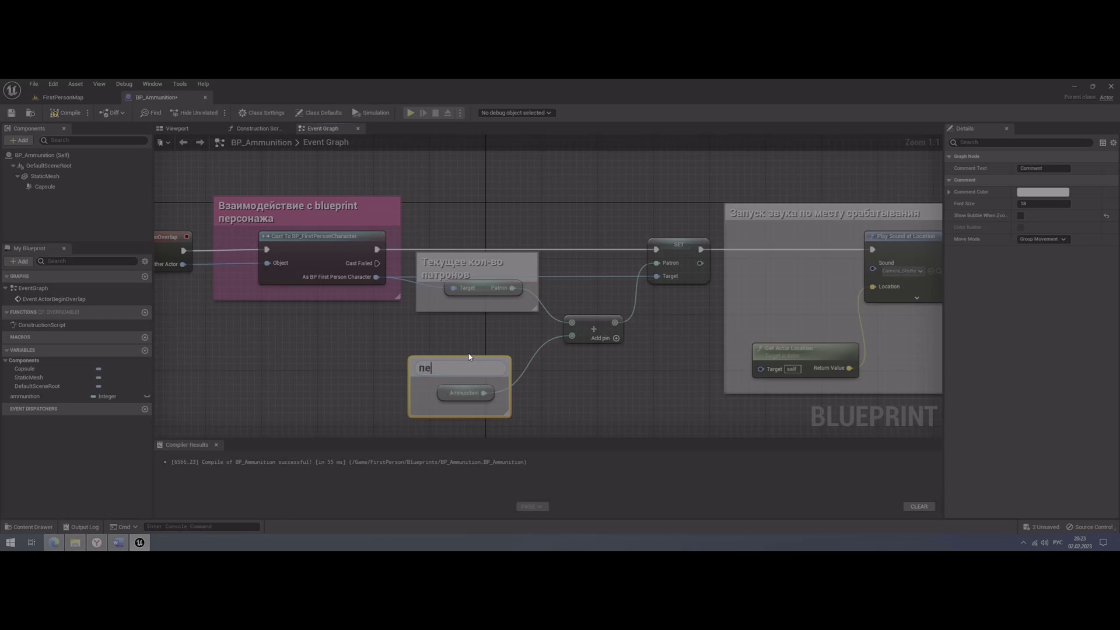
{"action": "type", "text": "ременная с"}
{"action": "type", "text": " бо"}
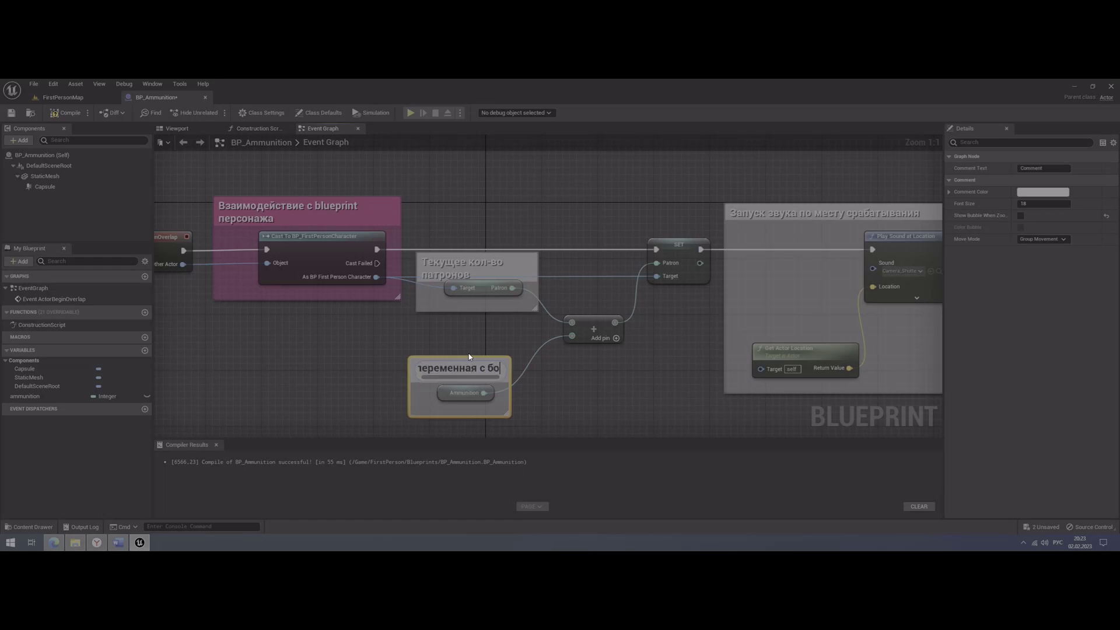
{"action": "type", "text": "еприпас"}
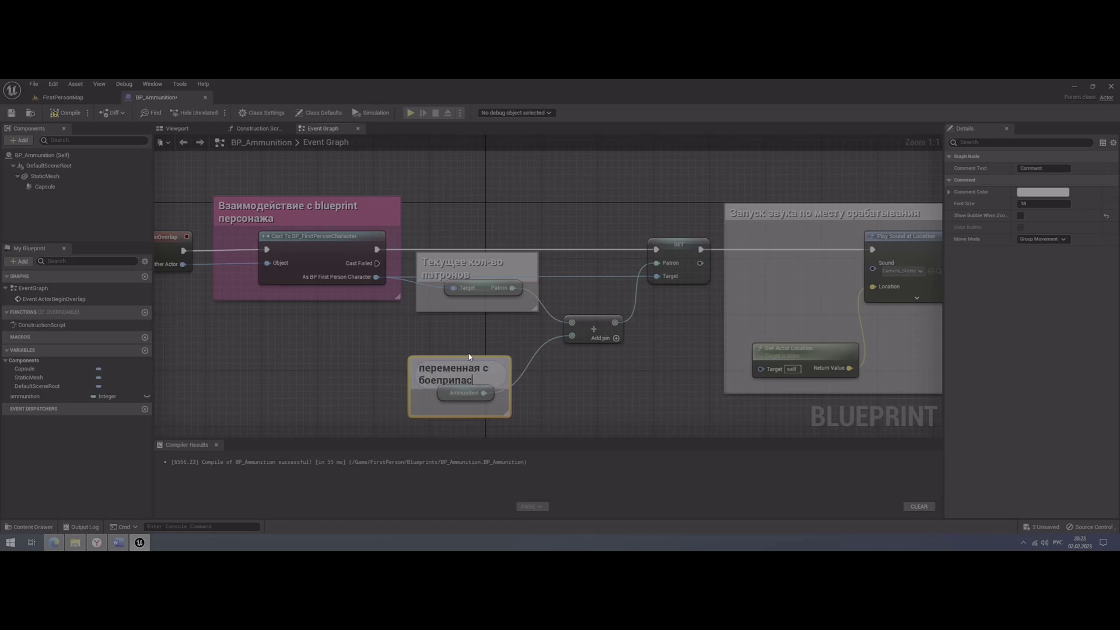
{"action": "type", "text": "ами"}
{"action": "key", "text": "Return"}
{"action": "left_click_drag", "start_coordinate": [488, 374], "coordinate": [439, 360]}
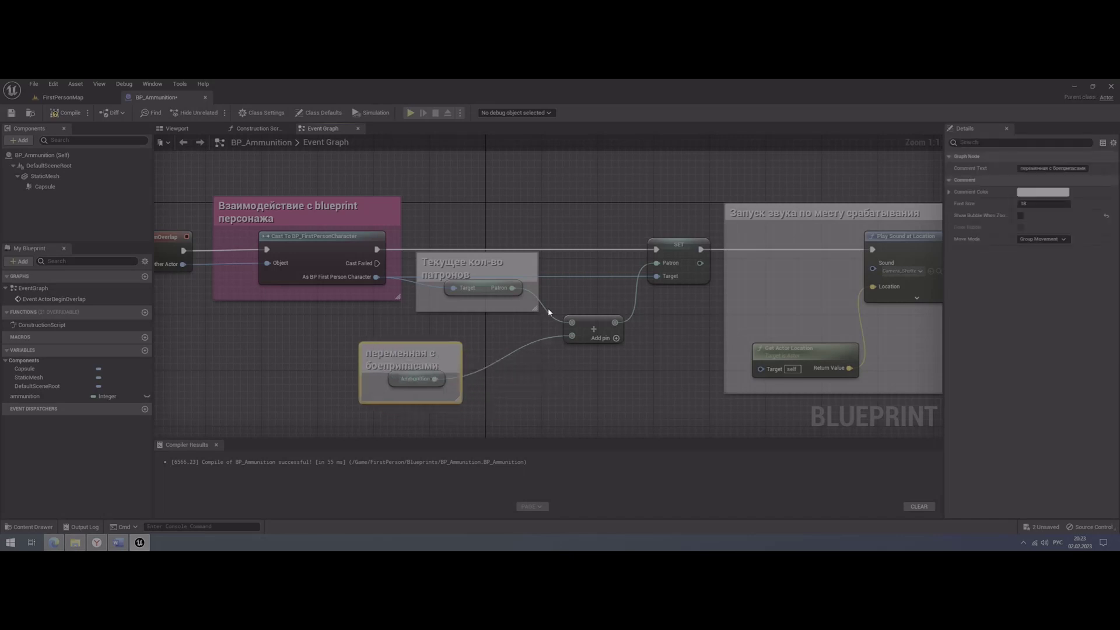
{"action": "mouse_move", "coordinate": [549, 203]}
{"action": "left_mouse_down"}
{"action": "mouse_move", "coordinate": [657, 385]}
{"action": "mouse_move", "coordinate": [720, 386]}
{"action": "left_mouse_up"}
Comment Add and SET as 'Сложение с последующим изменением' and shift the neighbouring comments left
{"action": "type", "text": "c"}
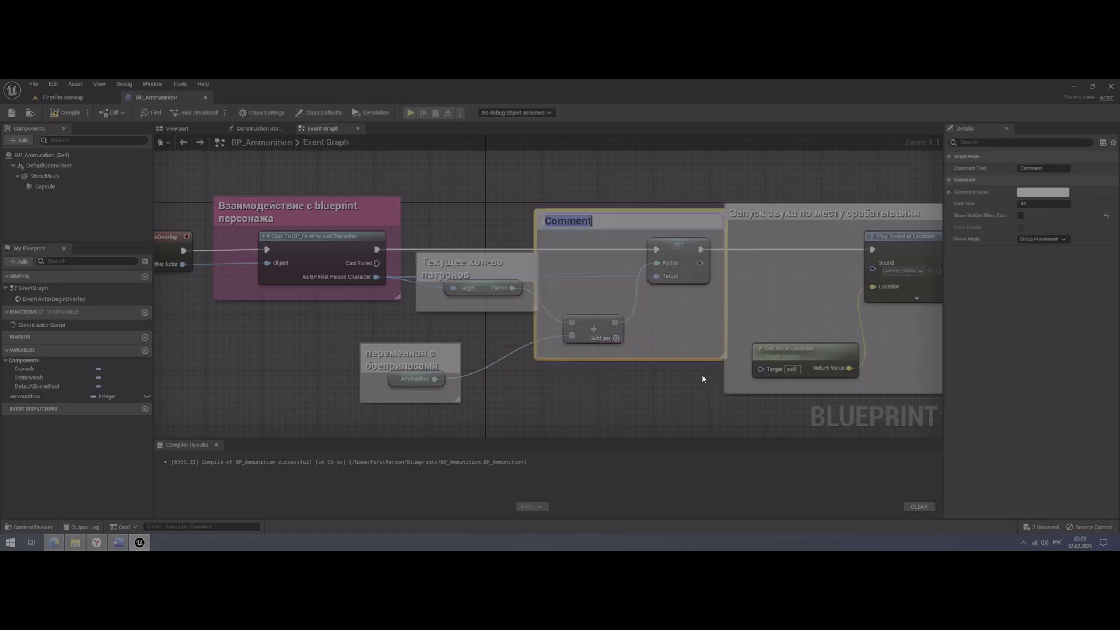
{"action": "type", "text": "С"}
{"action": "type", "text": "о"}
{"action": "type", "text": "жение с "}
{"action": "type", "text": "после"}
{"action": "type", "text": "ду"}
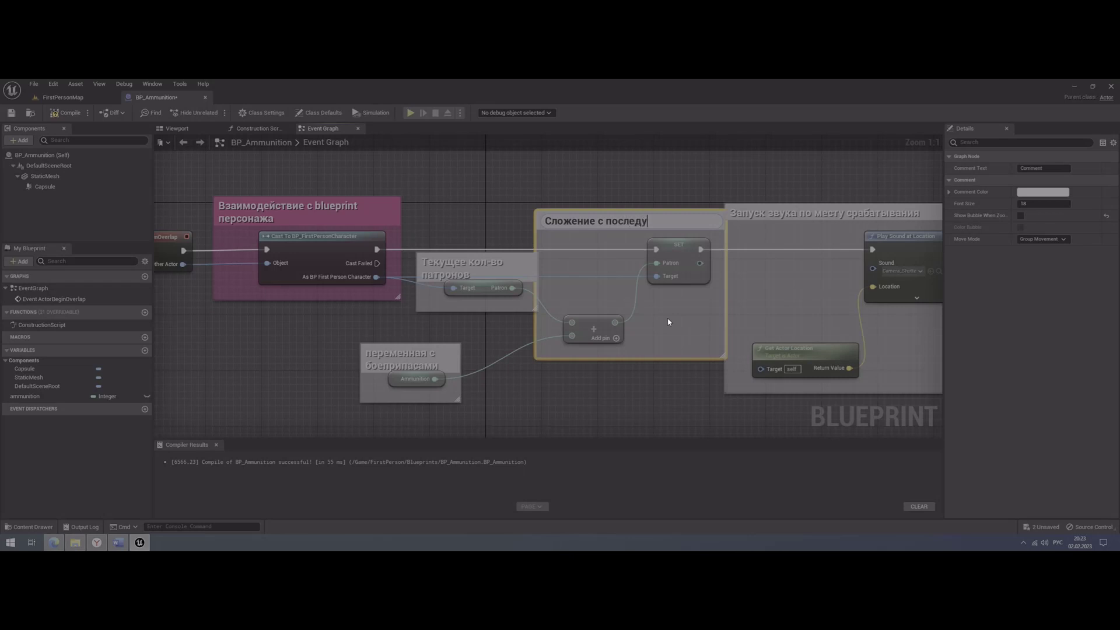
{"action": "type", "text": "ющим и"}
{"action": "type", "text": "зменен"}
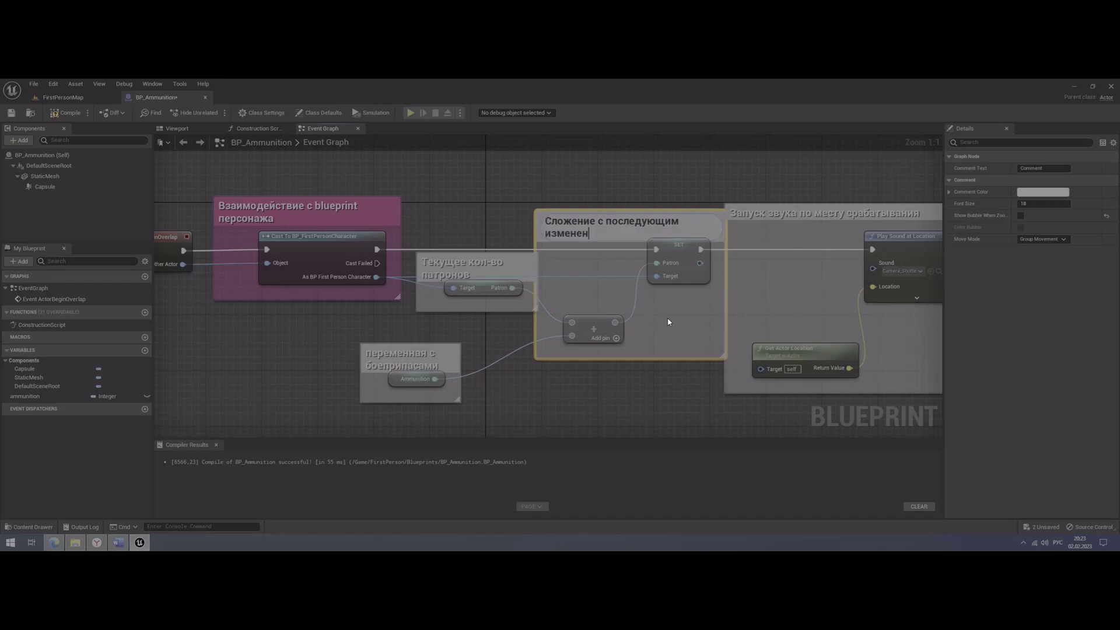
{"action": "type", "text": "ием"}
{"action": "key", "text": "Return"}
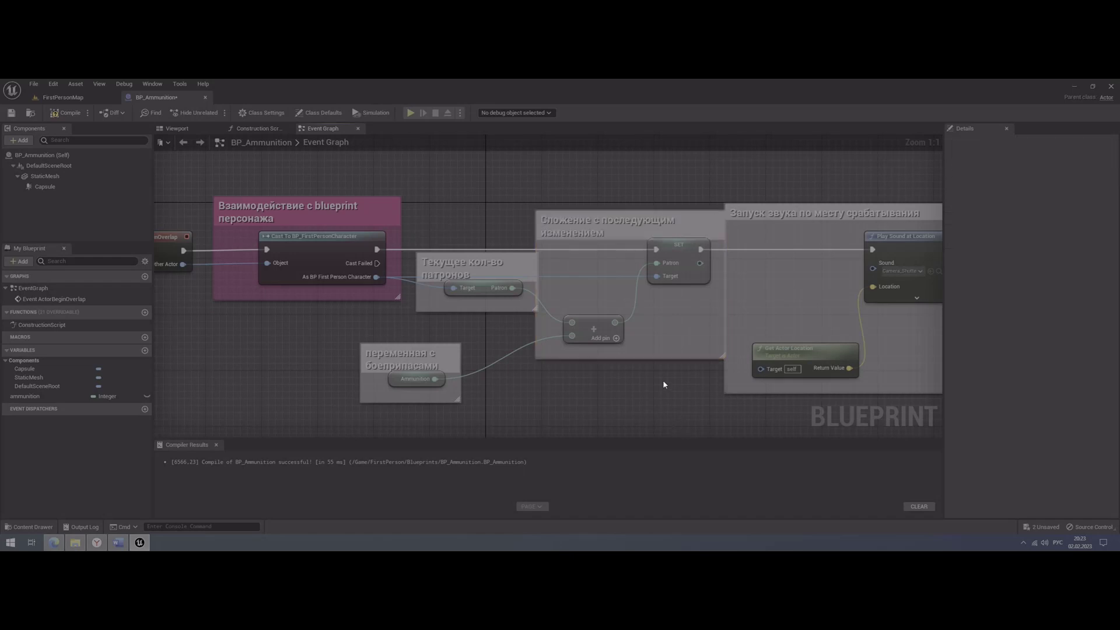
{"action": "left_click_drag", "start_coordinate": [650, 225], "coordinate": [644, 218]}
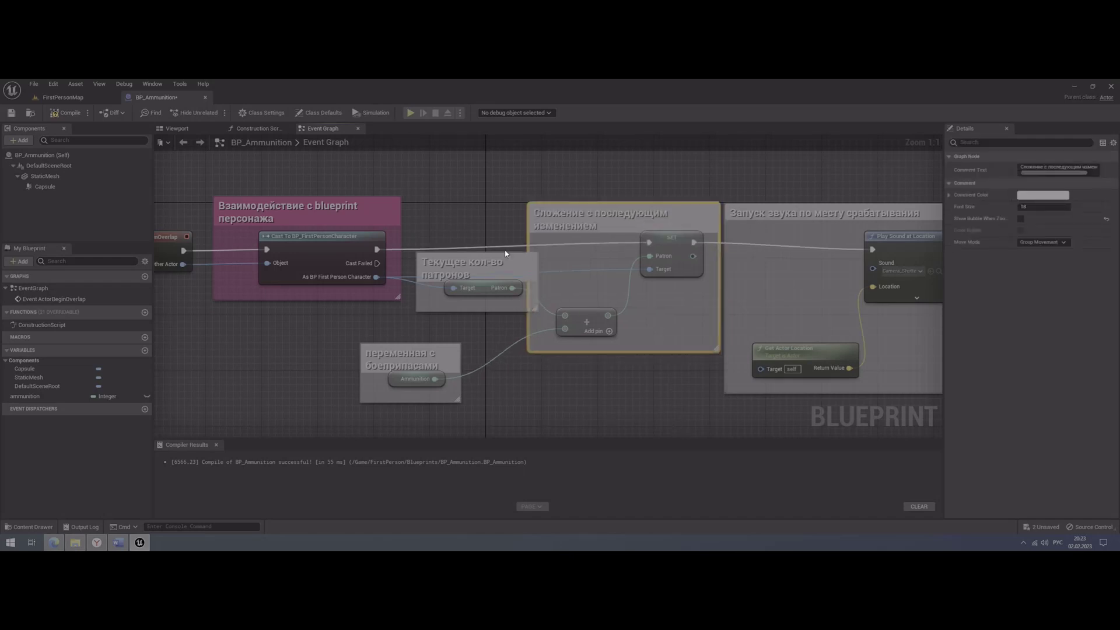
{"action": "left_click_drag", "start_coordinate": [346, 206], "coordinate": [310, 207]}
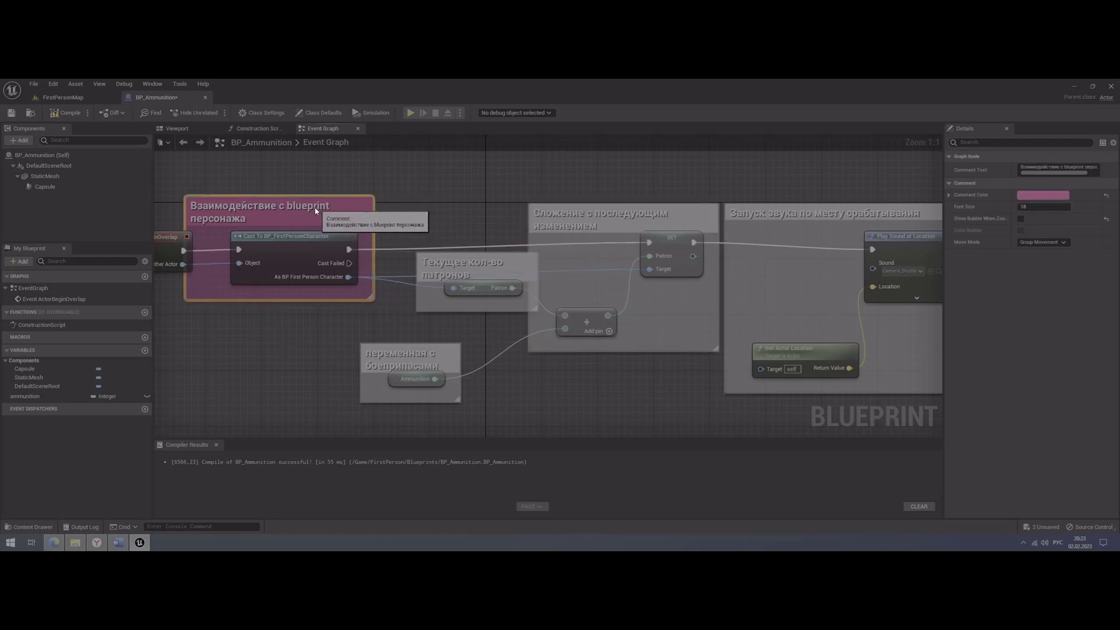
{"action": "left_click_drag", "start_coordinate": [472, 254], "coordinate": [437, 255]}
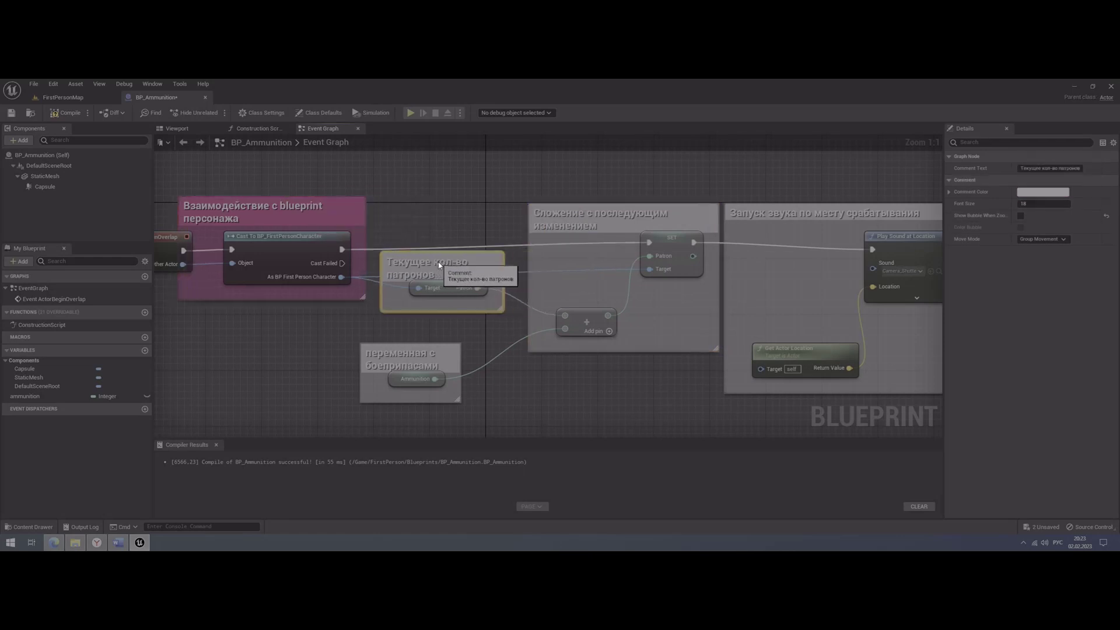
{"action": "left_click_drag", "start_coordinate": [605, 216], "coordinate": [598, 216]}
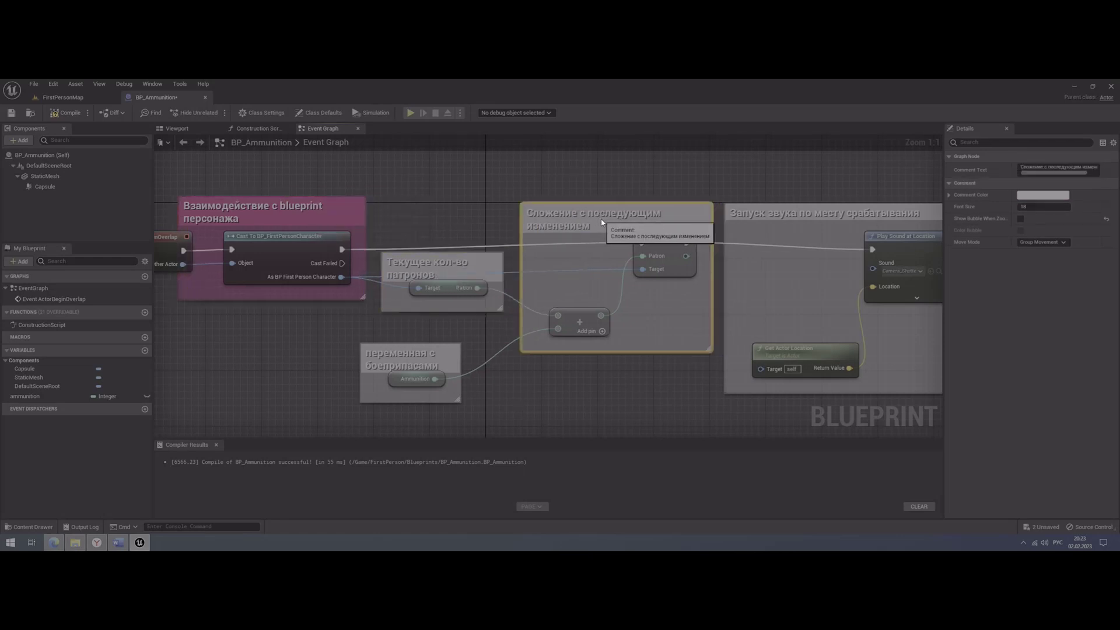
Set the Сложение comment's colour to purple
{"action": "left_click", "coordinate": [1033, 197]}
{"action": "left_click", "coordinate": [881, 235]}
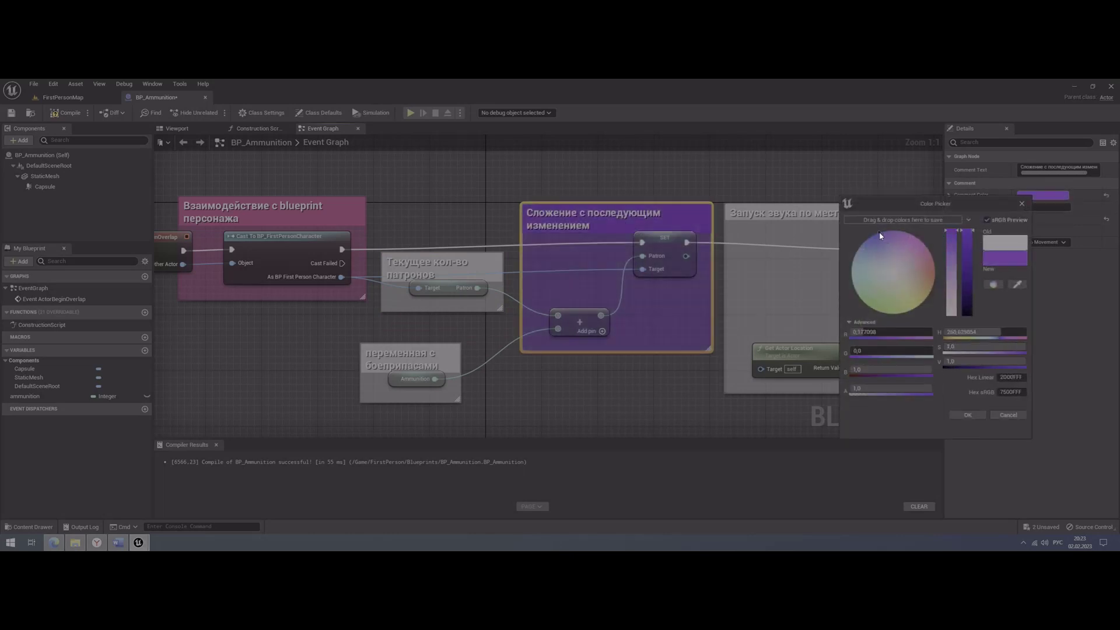
{"action": "left_click", "coordinate": [969, 415]}
{"action": "left_click", "coordinate": [680, 407]}
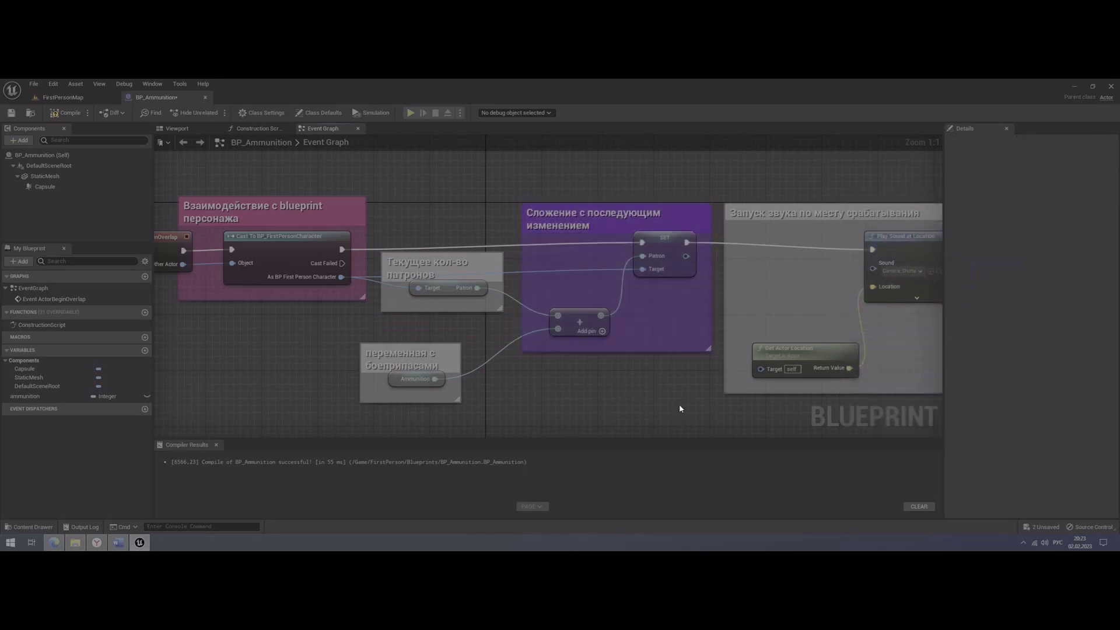
{"action": "scroll", "coordinate": [678, 403], "scroll_direction": "down", "scroll_amount": 2}
Trim the pink comment's left edge and move the purple, sound and 'Удаление объекта' comments left
{"action": "right_click_drag", "start_coordinate": [640, 370], "coordinate": [573, 329]}
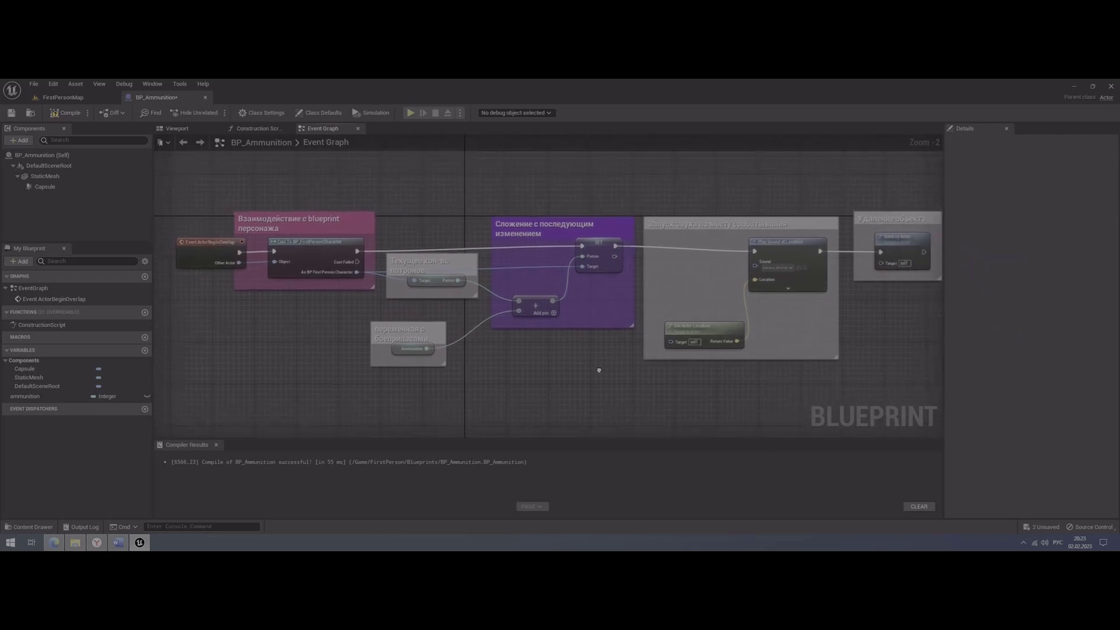
{"action": "scroll", "coordinate": [599, 369], "scroll_direction": "down", "scroll_amount": 2}
{"action": "scroll", "coordinate": [607, 373], "scroll_direction": "up", "scroll_amount": 2}
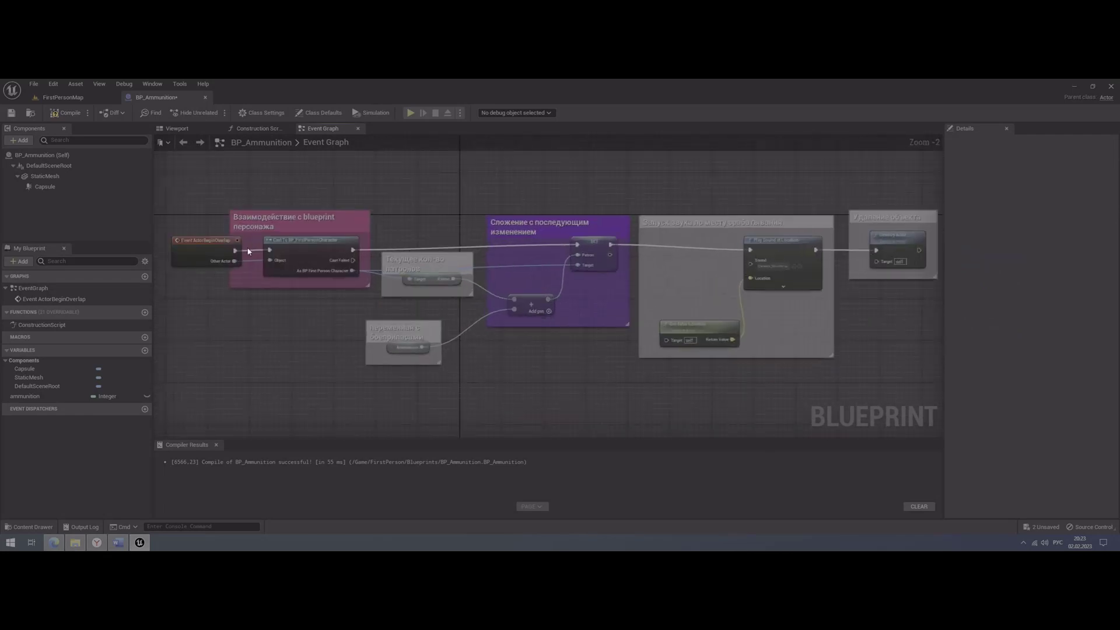
{"action": "left_click_drag", "start_coordinate": [234, 227], "coordinate": [255, 227]}
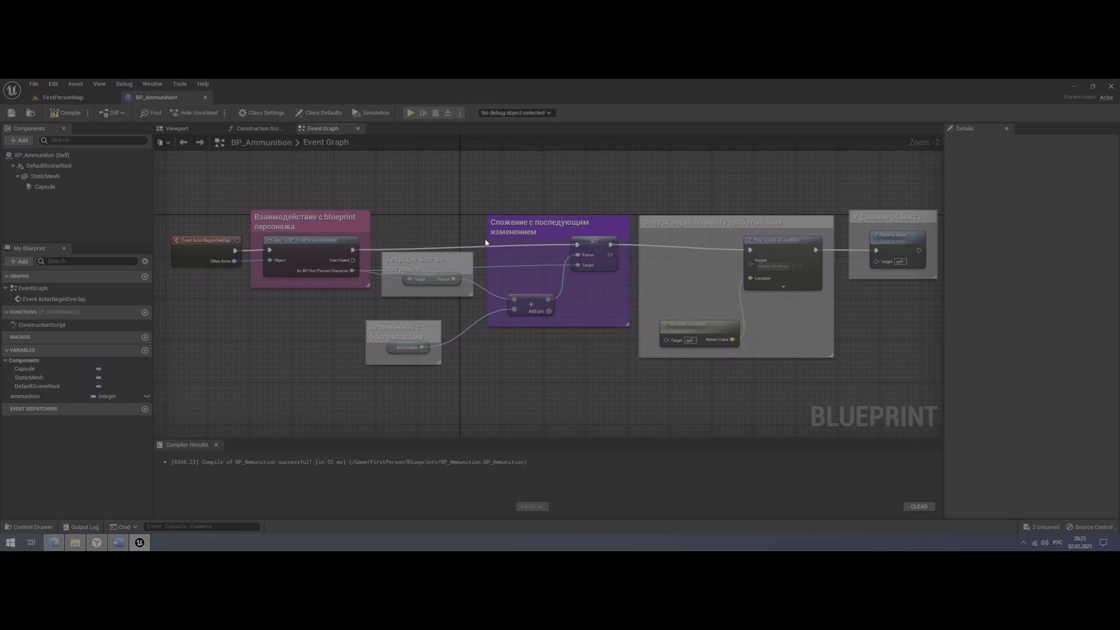
{"action": "left_click_drag", "start_coordinate": [558, 227], "coordinate": [538, 231]}
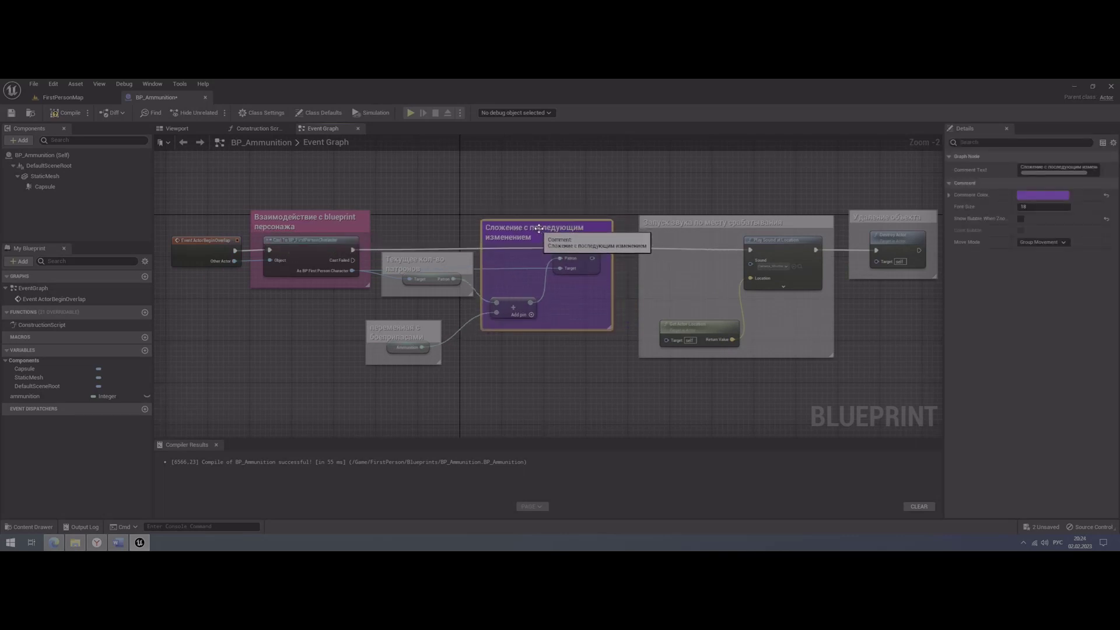
{"action": "left_click_drag", "start_coordinate": [714, 226], "coordinate": [697, 226]}
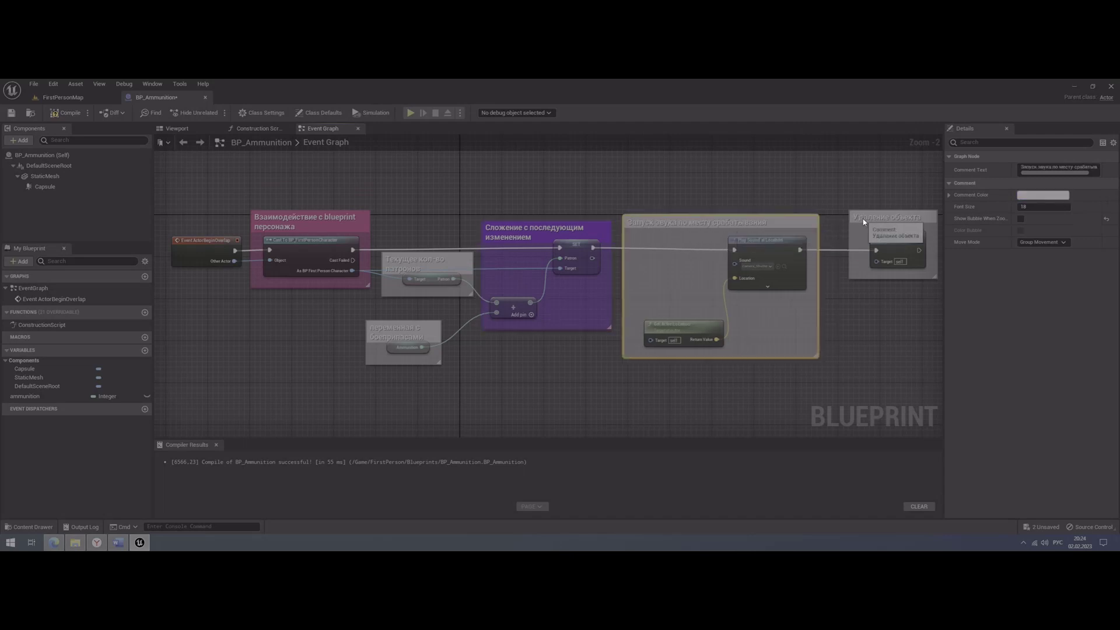
{"action": "left_click_drag", "start_coordinate": [866, 229], "coordinate": [845, 224]}
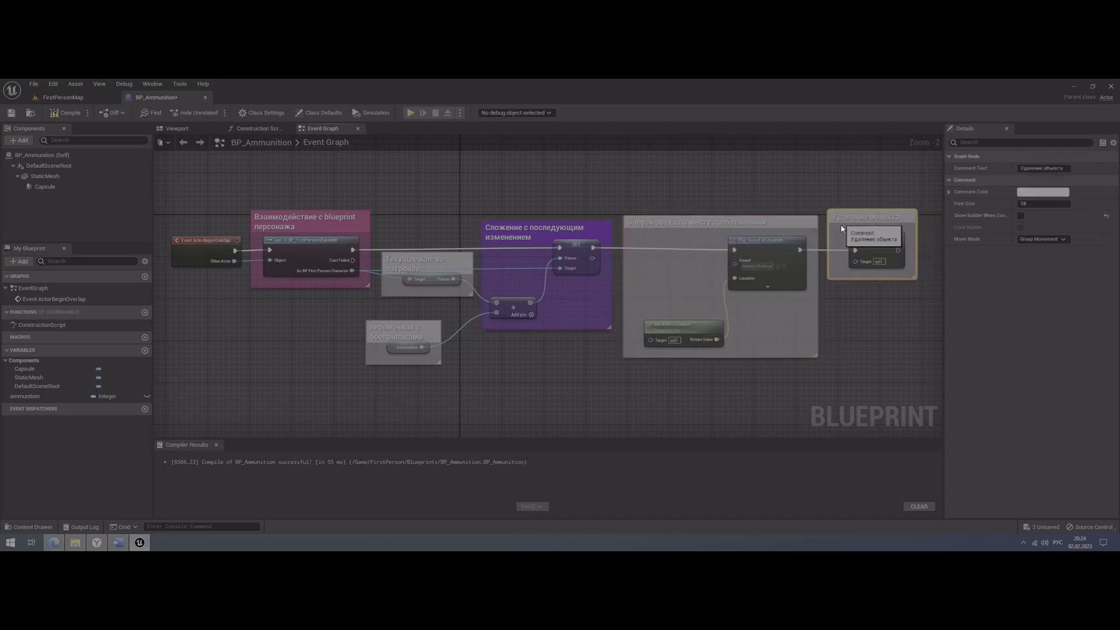
{"action": "left_click", "coordinate": [694, 404]}
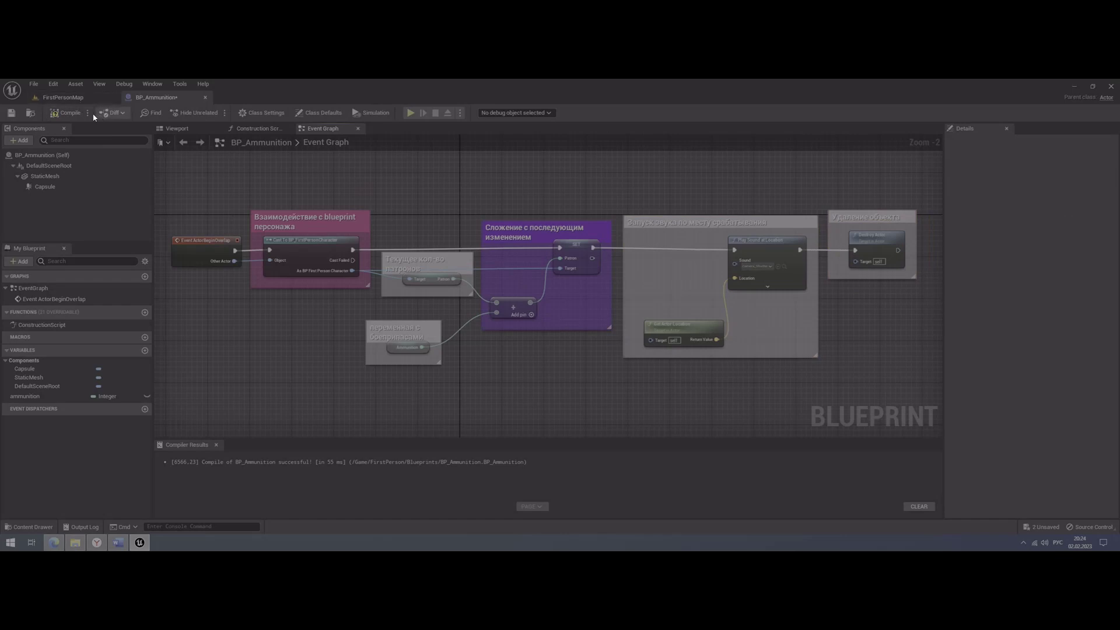
Compile BP_Ammunition, drop a BP_Ammunition pickup into FirstPersonMap, and start Play
{"action": "left_click", "coordinate": [11, 113]}
{"action": "left_click", "coordinate": [58, 103]}
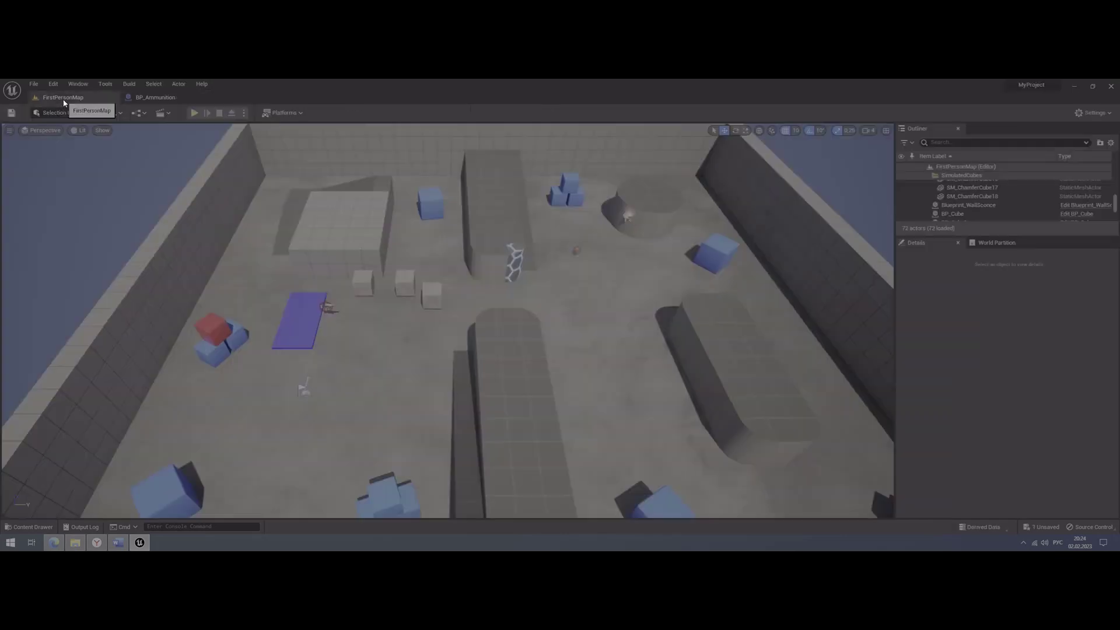
{"action": "left_click", "coordinate": [33, 527]}
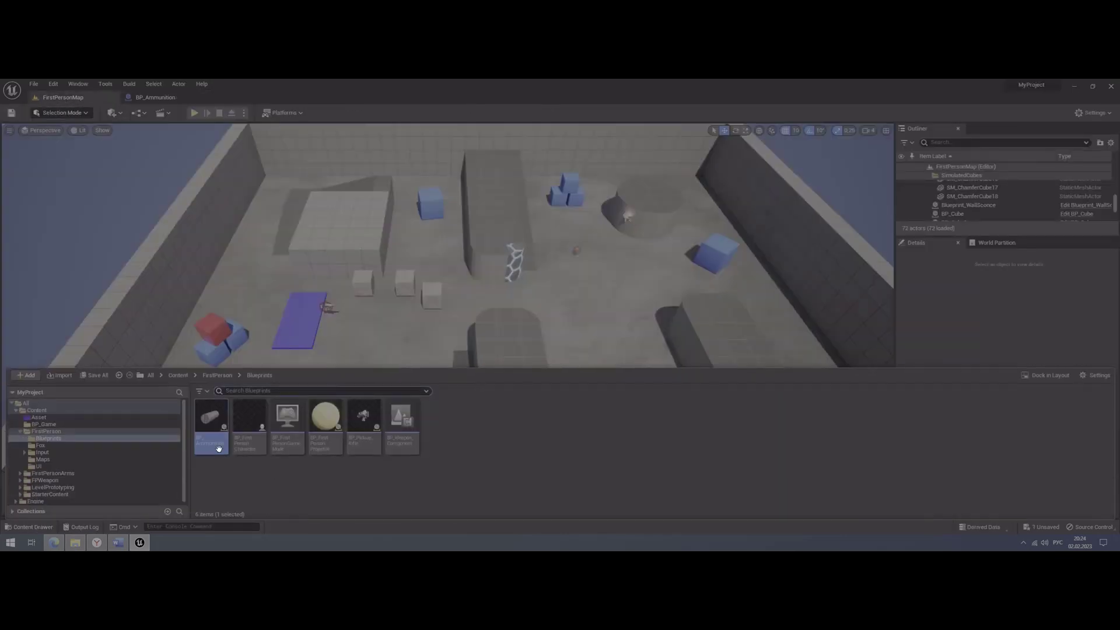
{"action": "right_click", "coordinate": [221, 425]}
{"action": "mouse_move", "coordinate": [212, 418]}
{"action": "left_mouse_down"}
{"action": "mouse_move", "coordinate": [596, 293]}
{"action": "mouse_move", "coordinate": [608, 270]}
{"action": "left_mouse_up"}
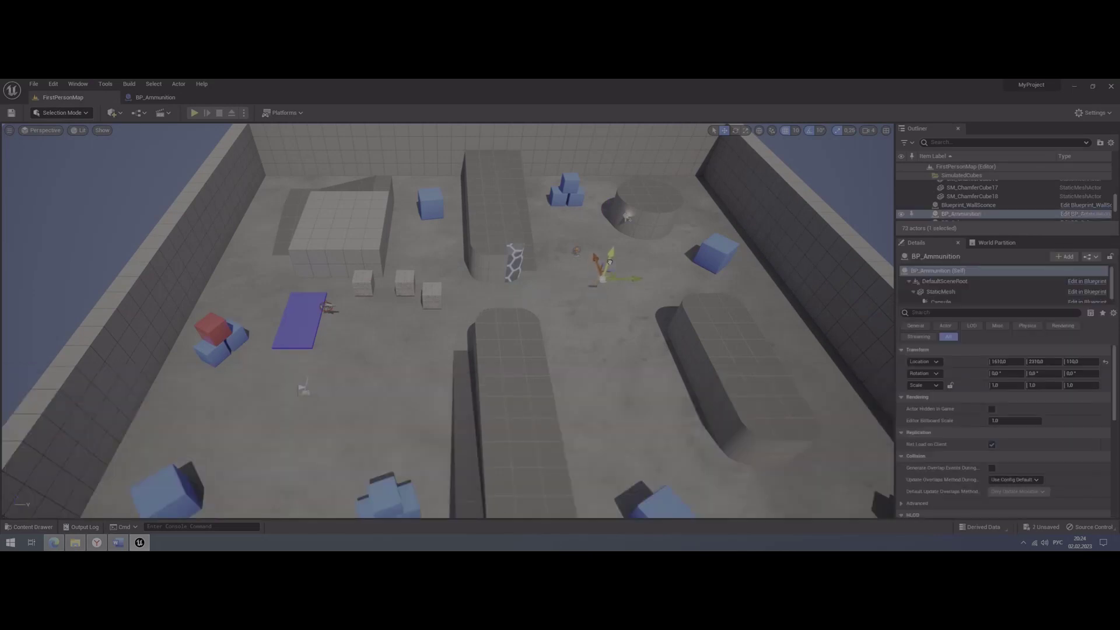
{"action": "left_click", "coordinate": [198, 113]}
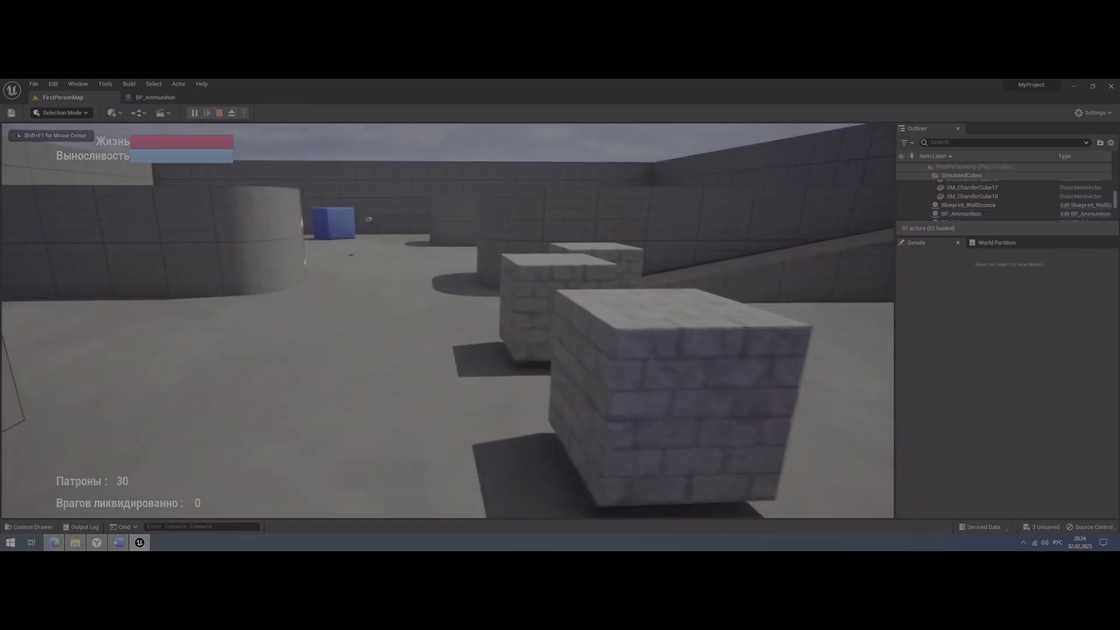
Fire the gun six times at the targets to spend ammo
{"action": "left_click", "coordinate": [448, 321]}
{"action": "left_click", "coordinate": [448, 321]}
{"action": "left_click", "coordinate": [448, 320]}
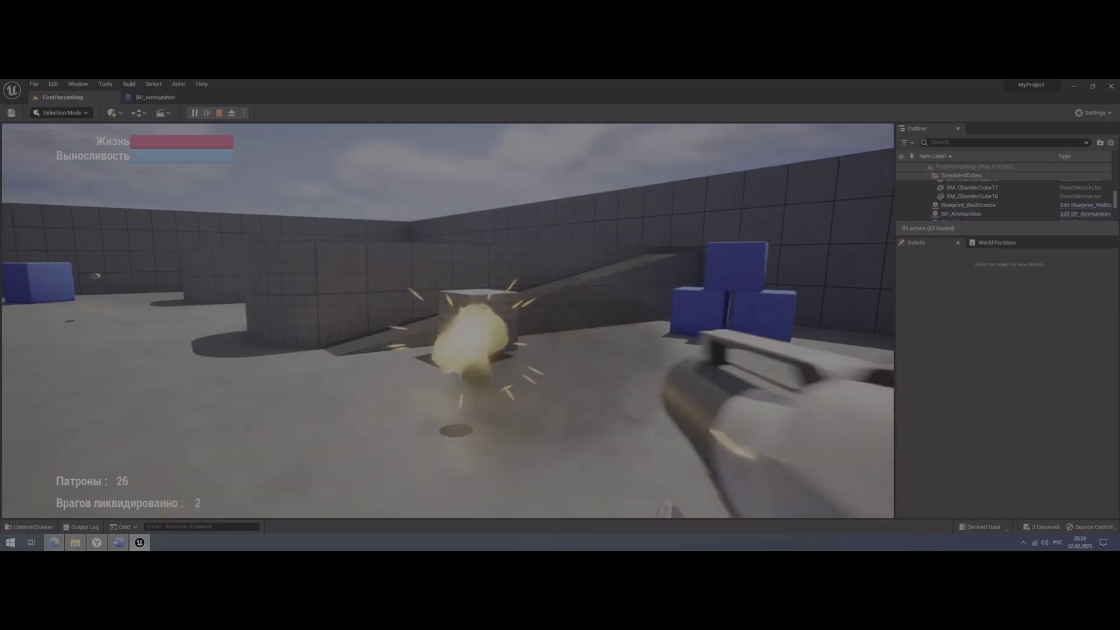
{"action": "left_click", "coordinate": [448, 321]}
{"action": "left_click", "coordinate": [448, 320]}
{"action": "left_click", "coordinate": [448, 321]}
{"action": "left_click", "coordinate": [448, 320]}
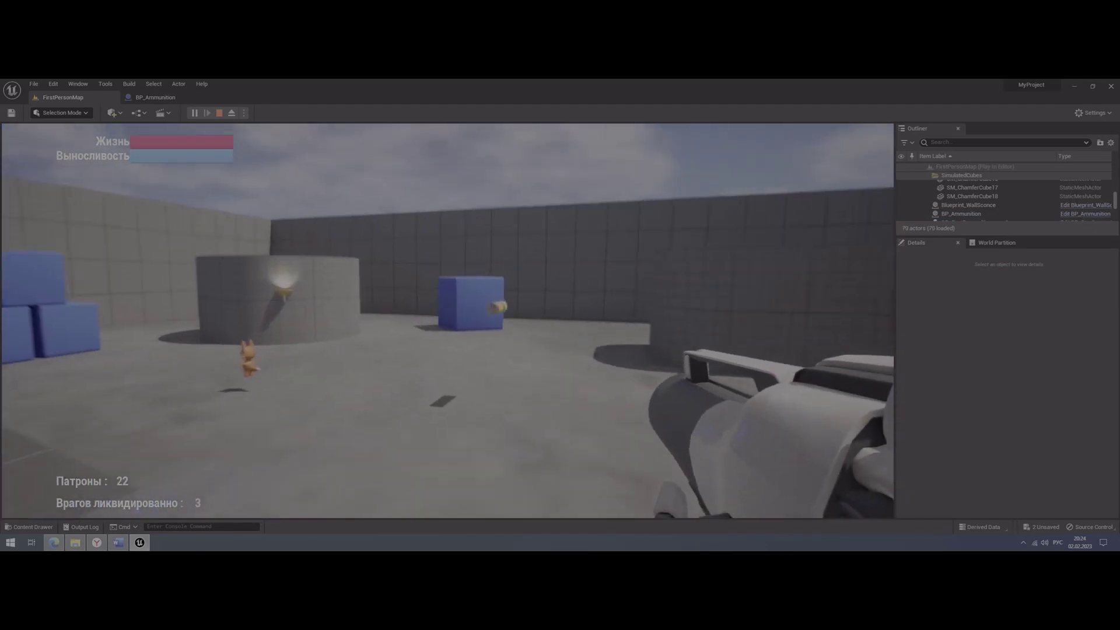
Collect the ammo pickup (Патроны 22 to 42), end play, and return to BP_Ammunition
{"action": "key", "text": "w"}
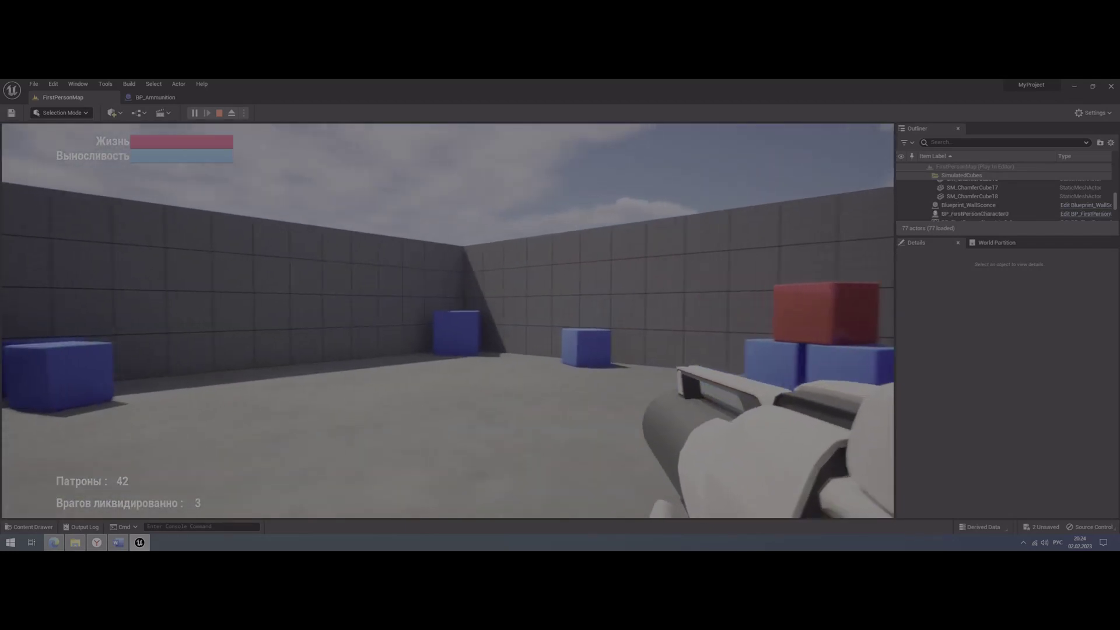
{"action": "key", "text": "Escape"}
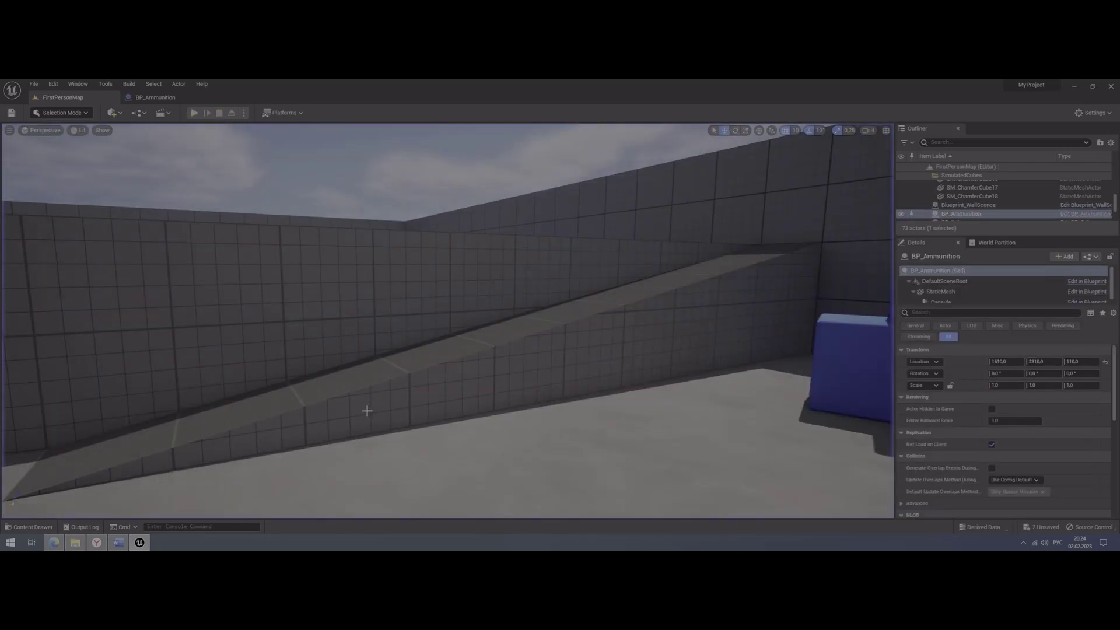
{"action": "left_click", "coordinate": [162, 99]}
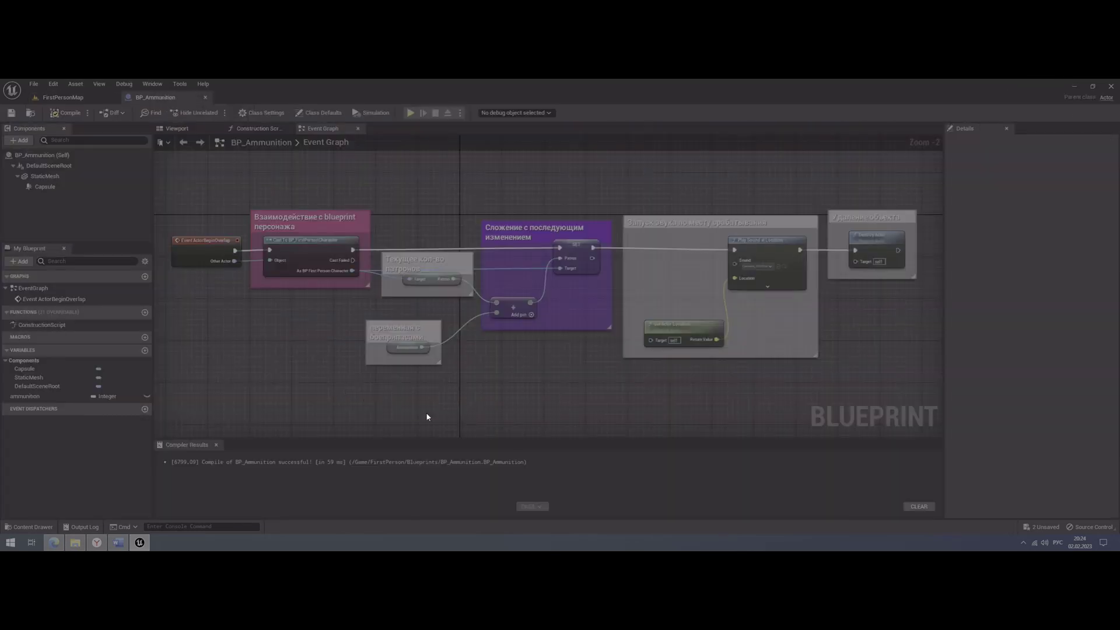